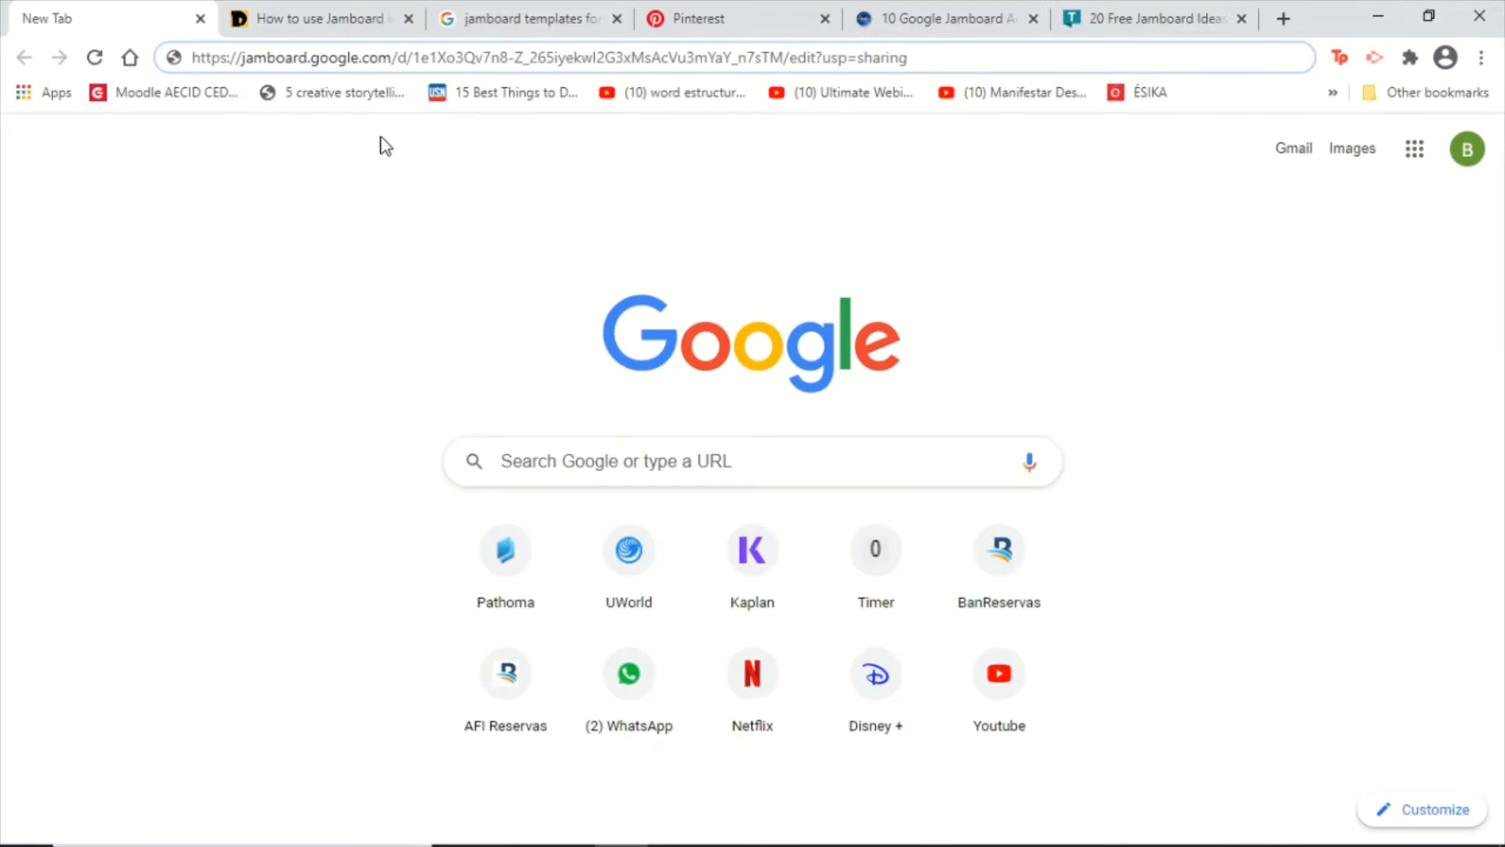
# - Search the web for "jamboard" and open the official Google Jamboard site from the results
pyautogui.click(338, 57)
pyautogui.click(755, 161)
pyautogui.click(761, 69)
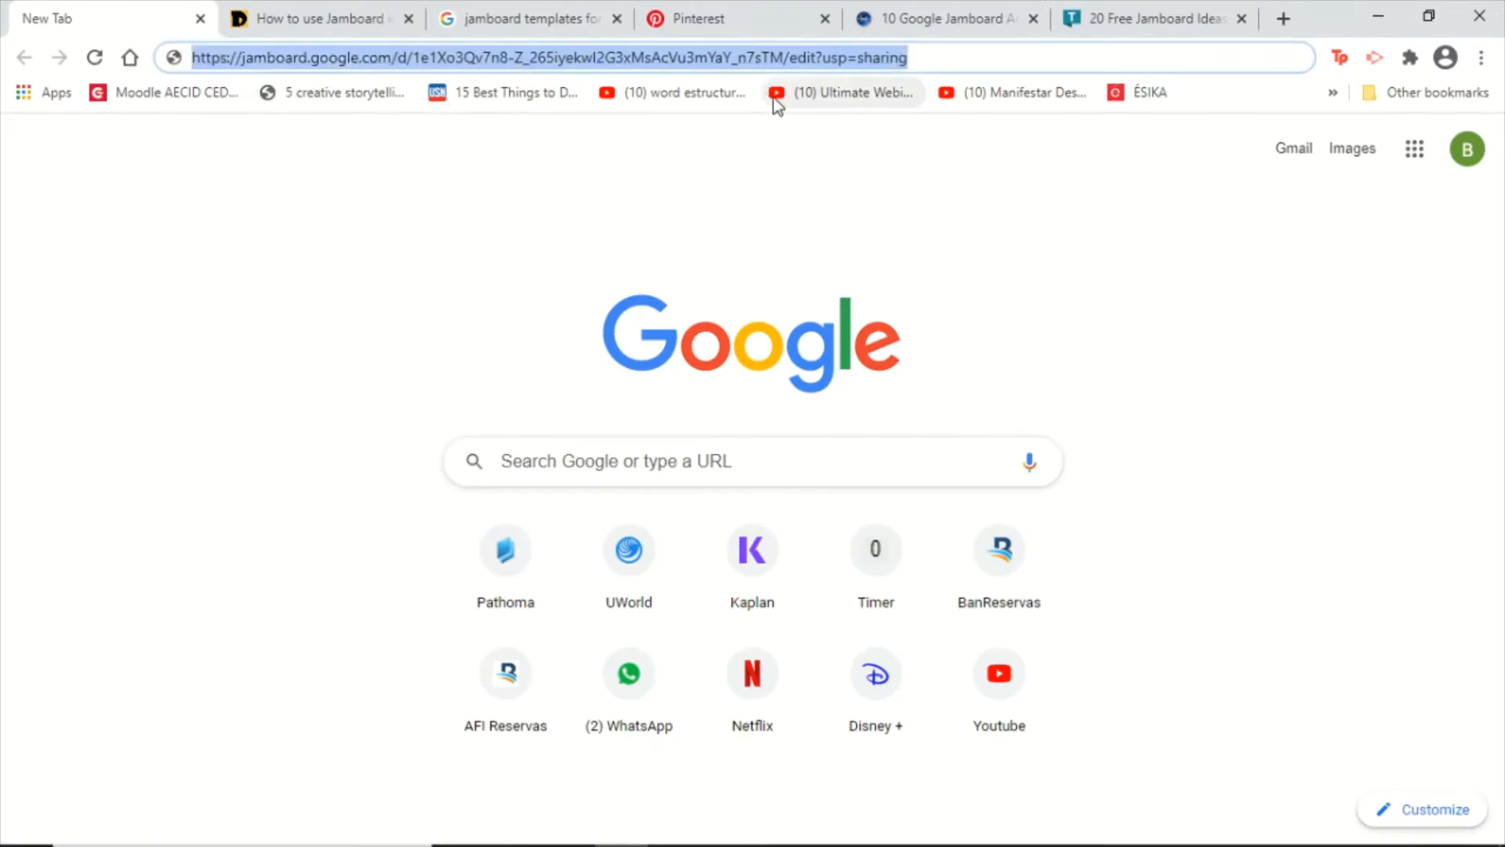
pyautogui.write('jamboard')
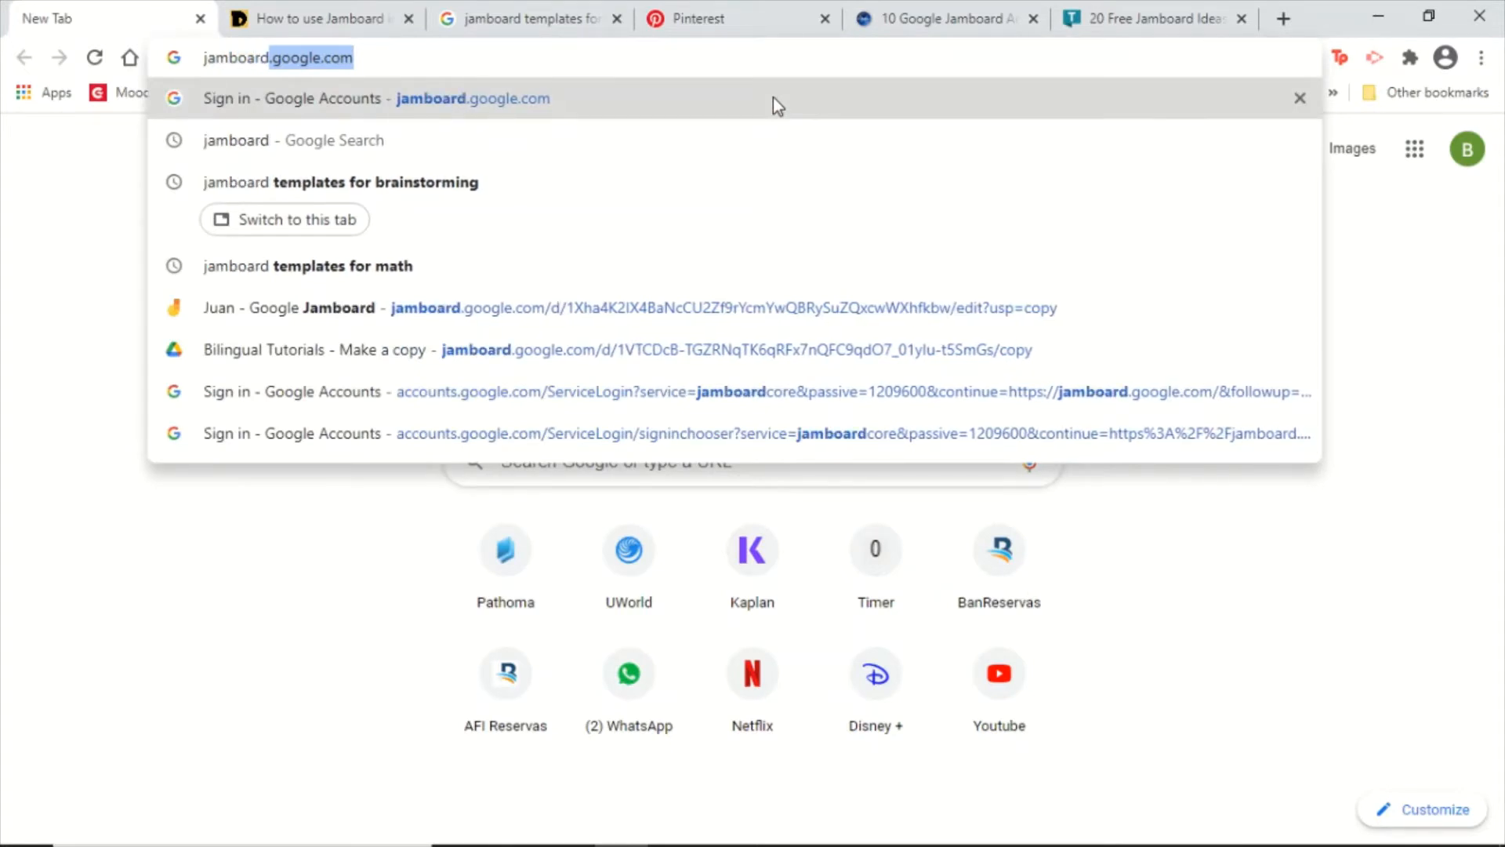
pyautogui.press('Delete')
pyautogui.press('Return')
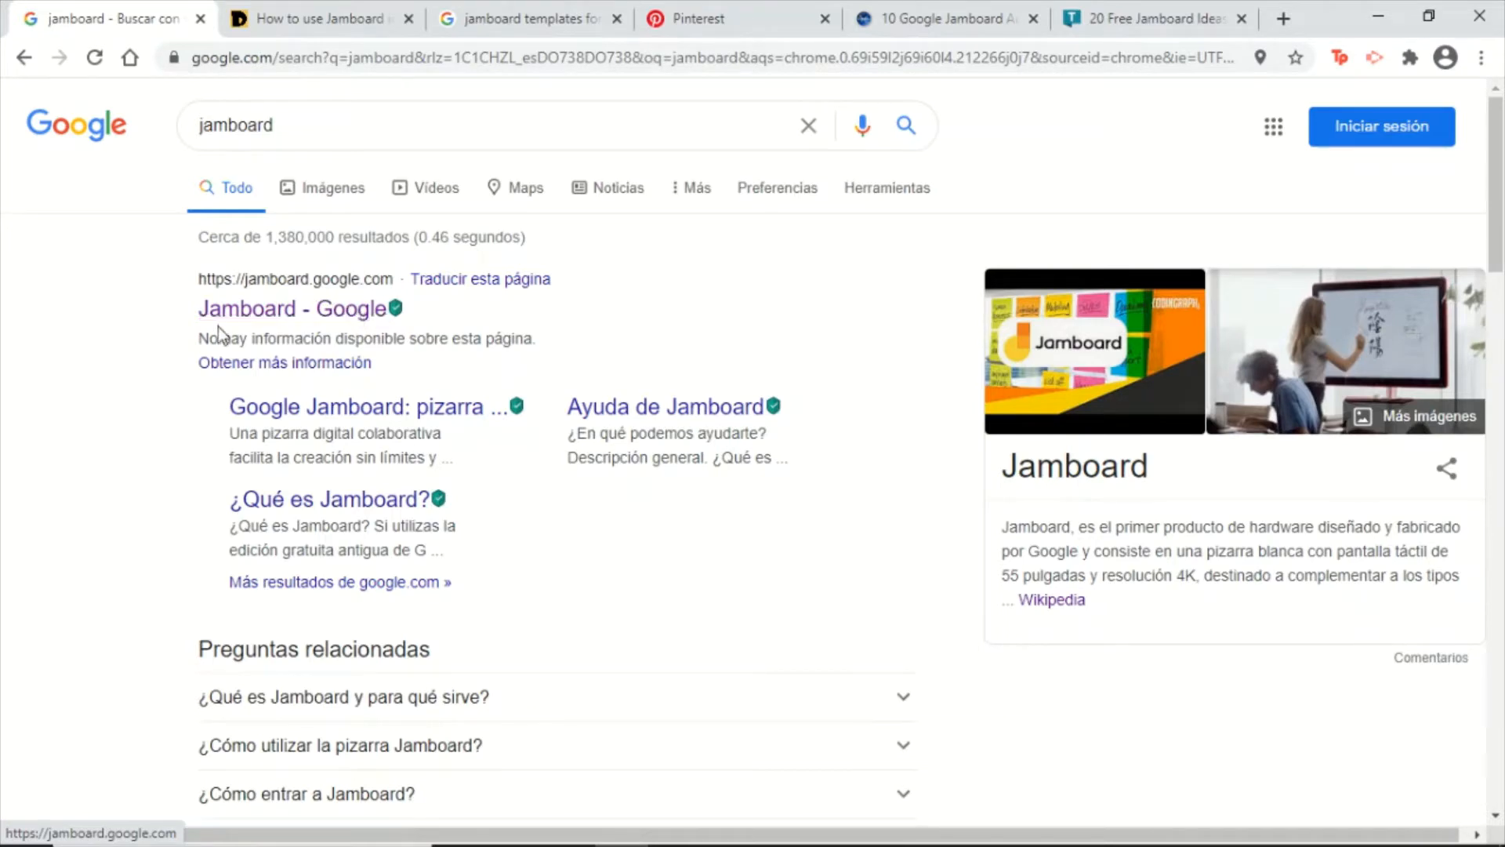
pyautogui.click(317, 317)
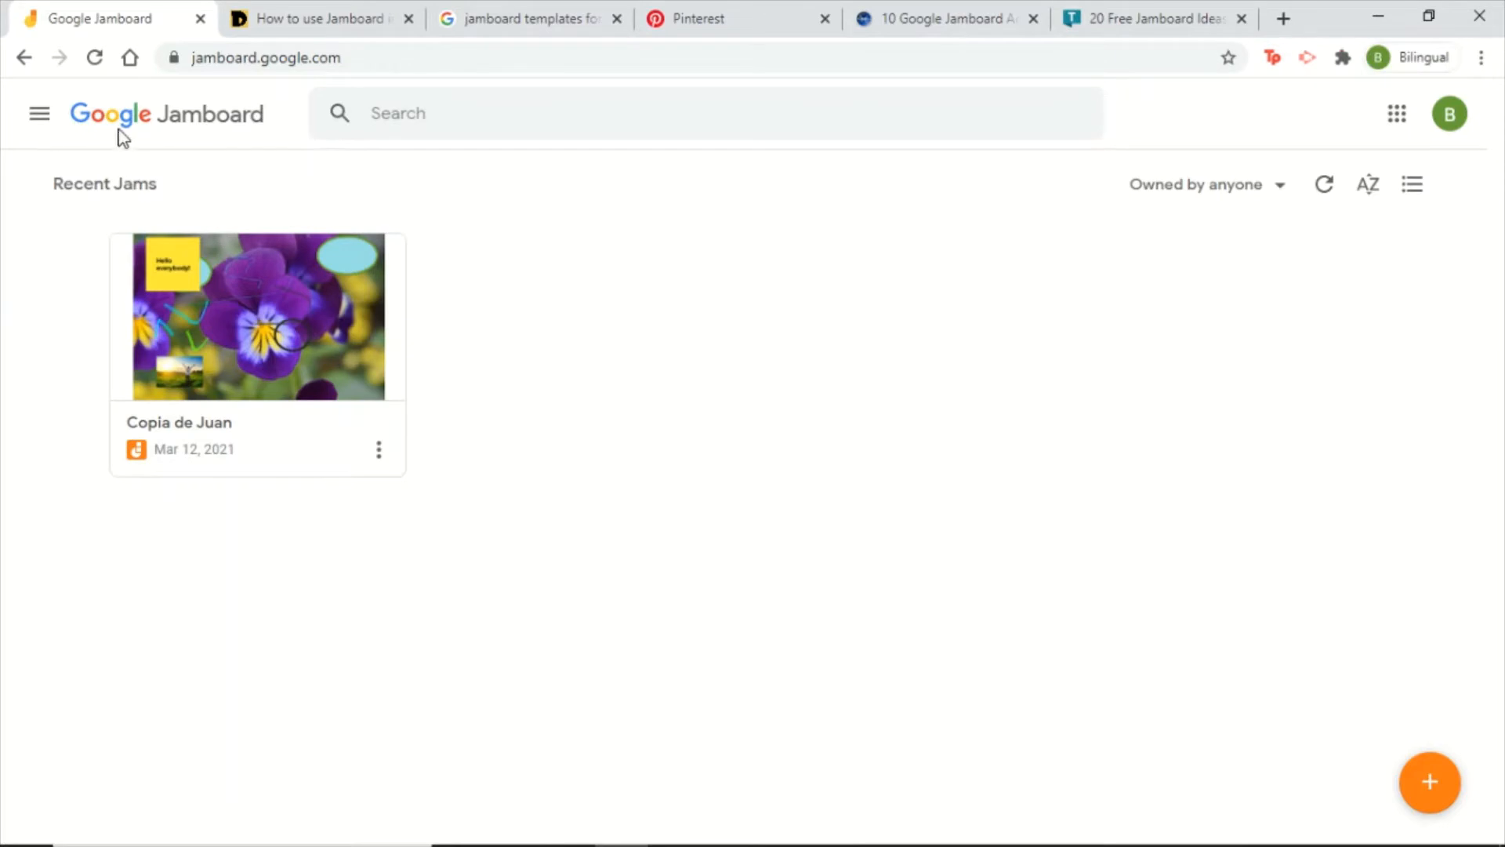
pyautogui.click(37, 115)
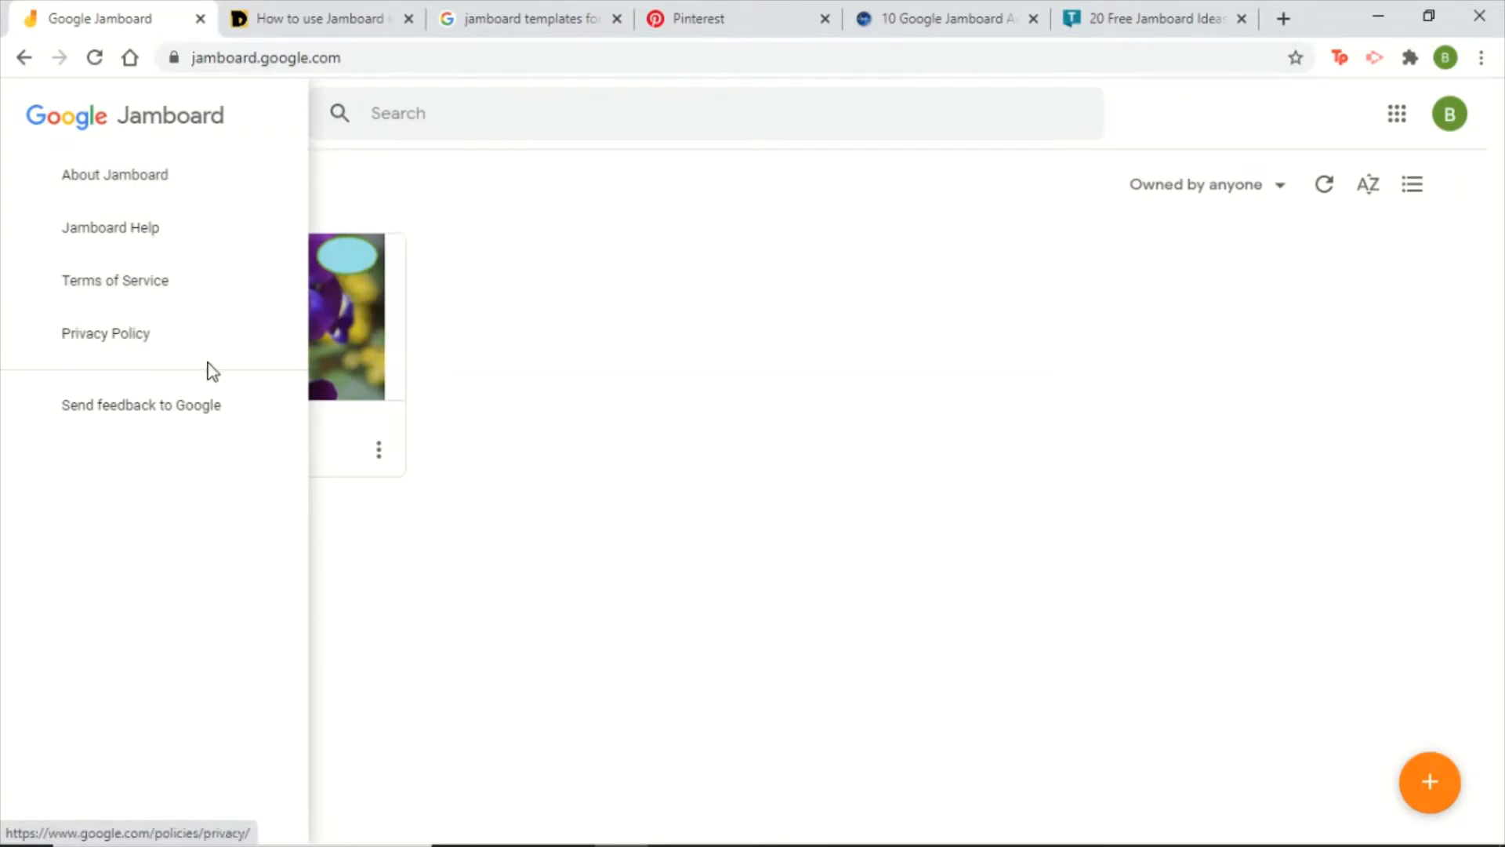
pyautogui.click(945, 360)
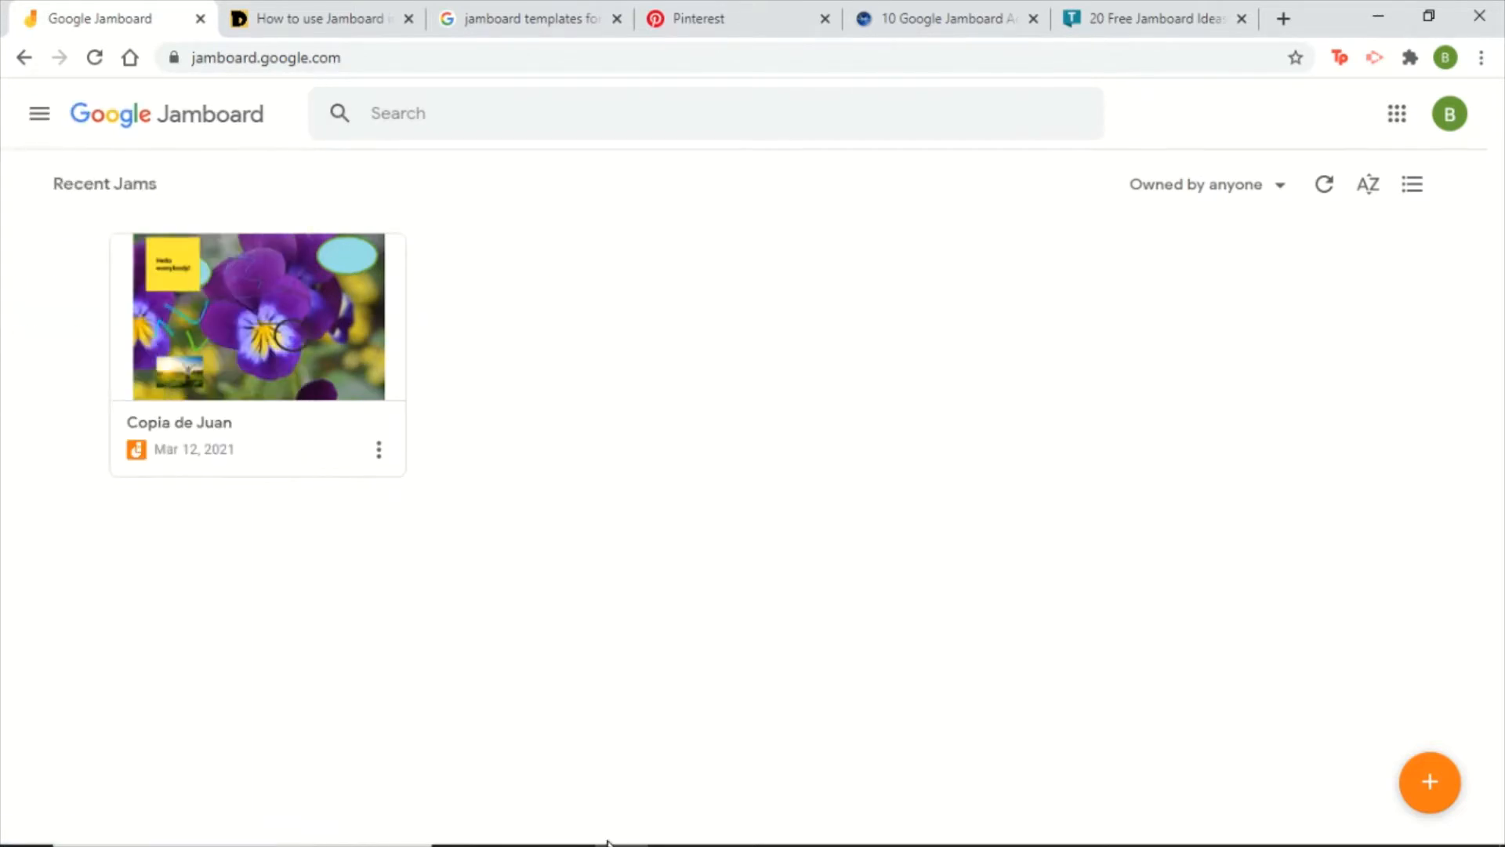
# - Try to remove the existing Jam from the Recent Jams list
pyautogui.moveTo(168, 402)
pyautogui.click(378, 449)
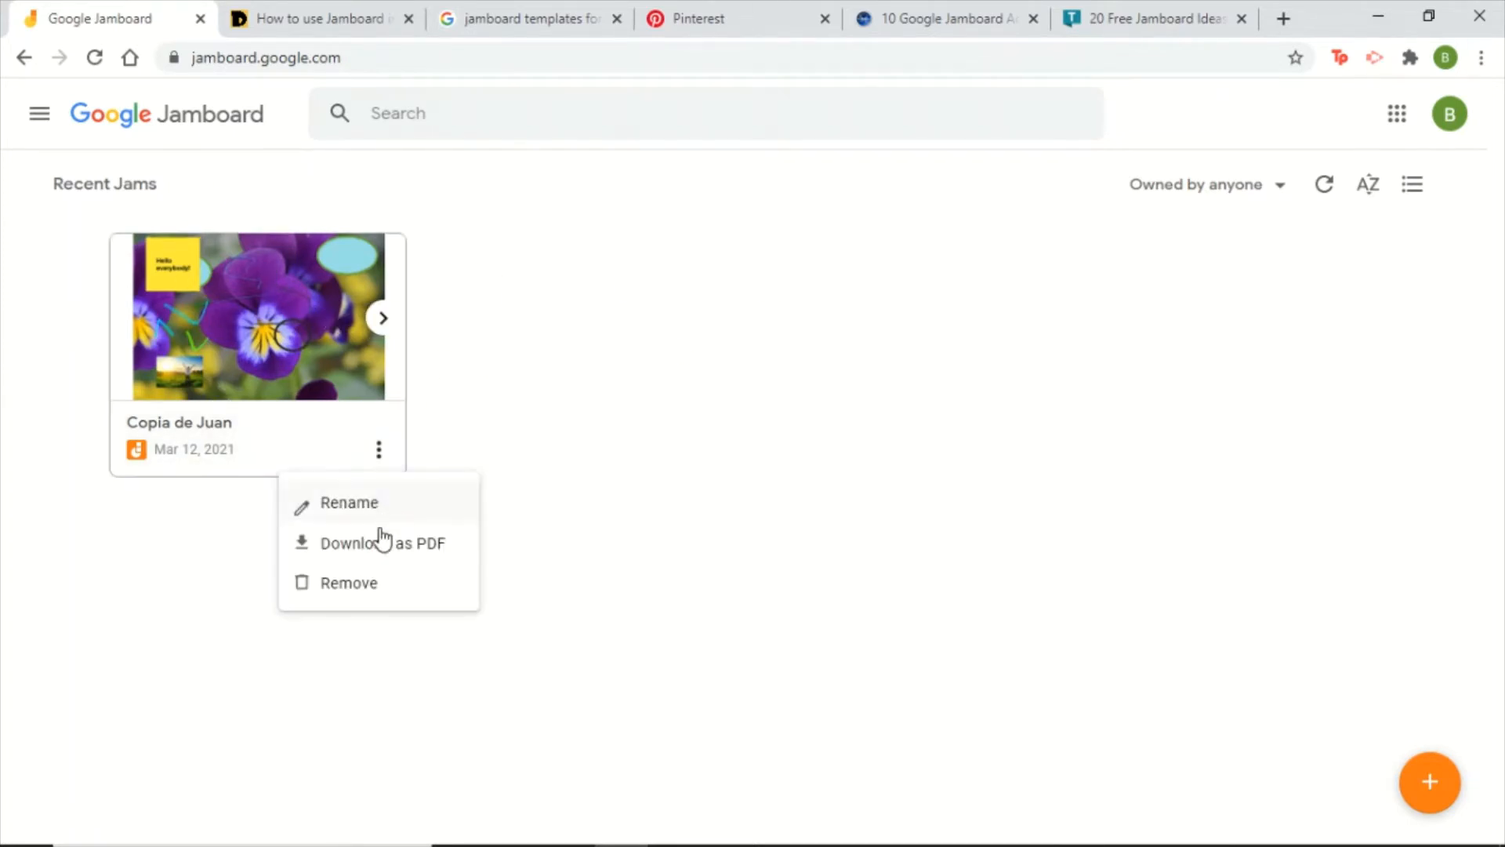
pyautogui.click(353, 585)
pyautogui.click(684, 509)
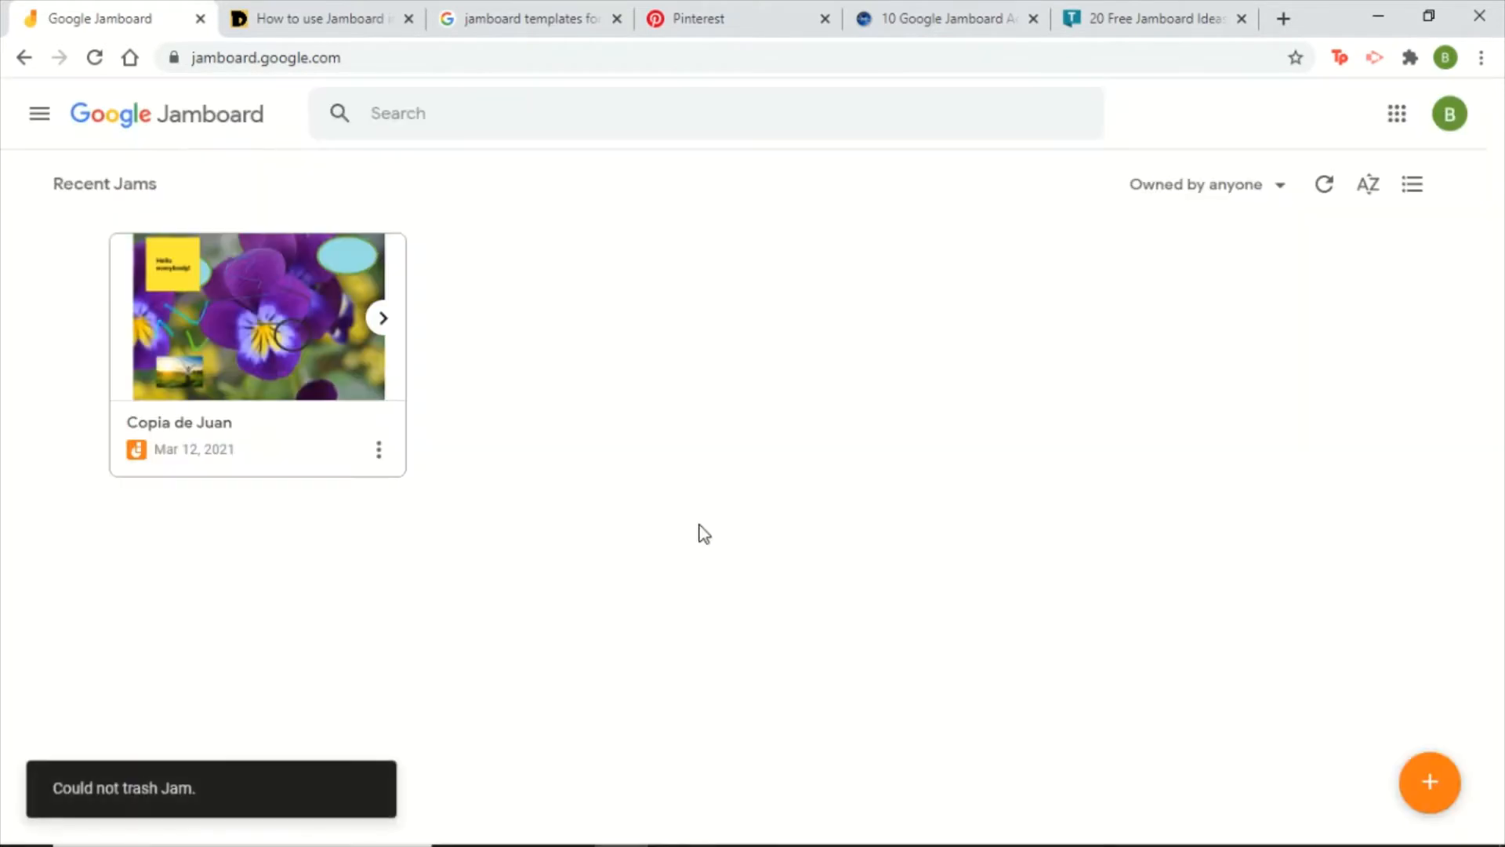
# - Create a new Jam and name it BT
pyautogui.click(1432, 784)
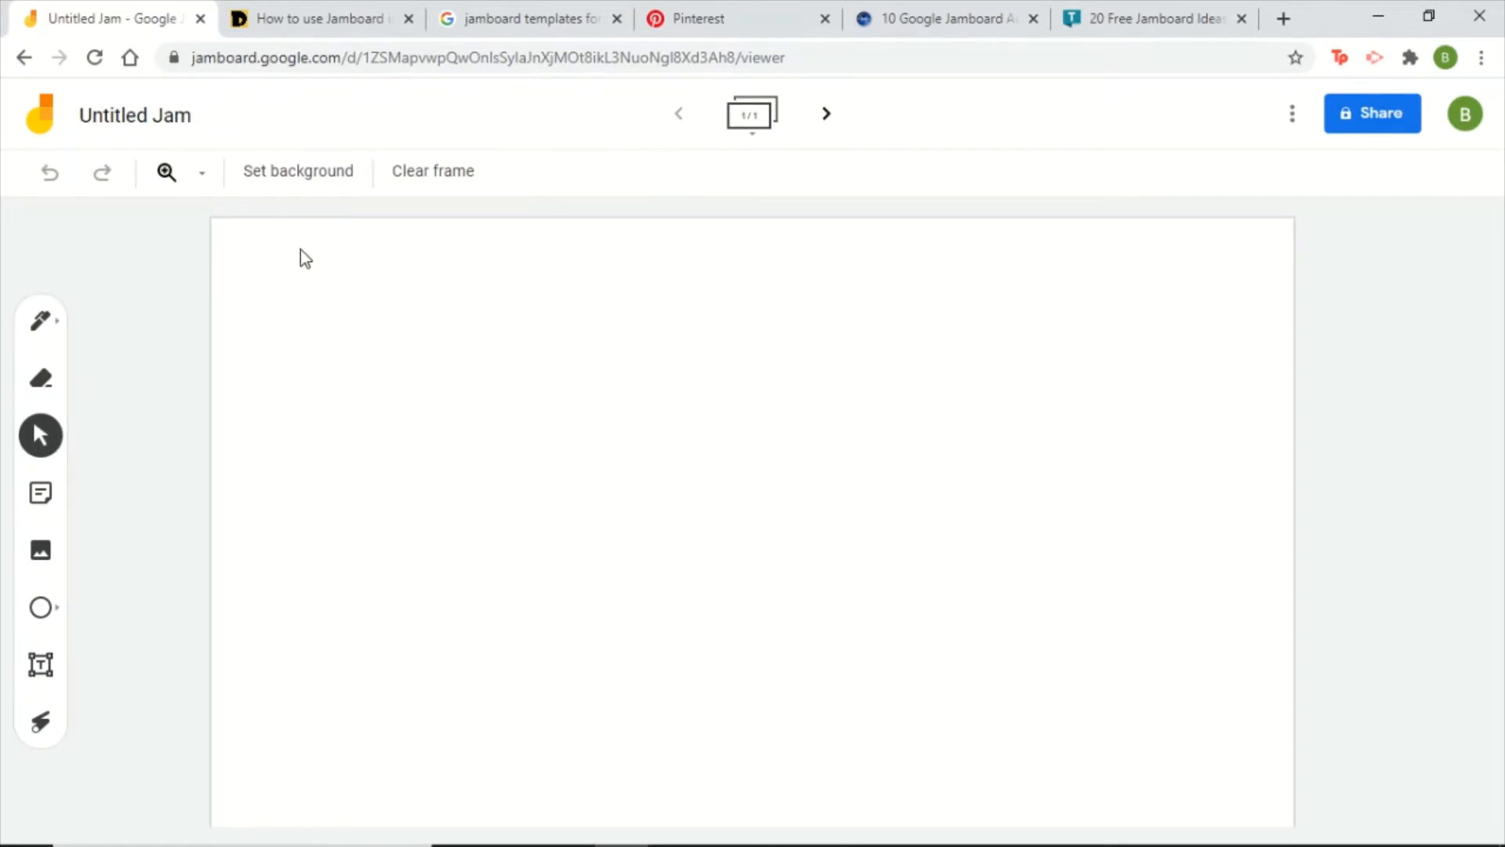
pyautogui.click(142, 112)
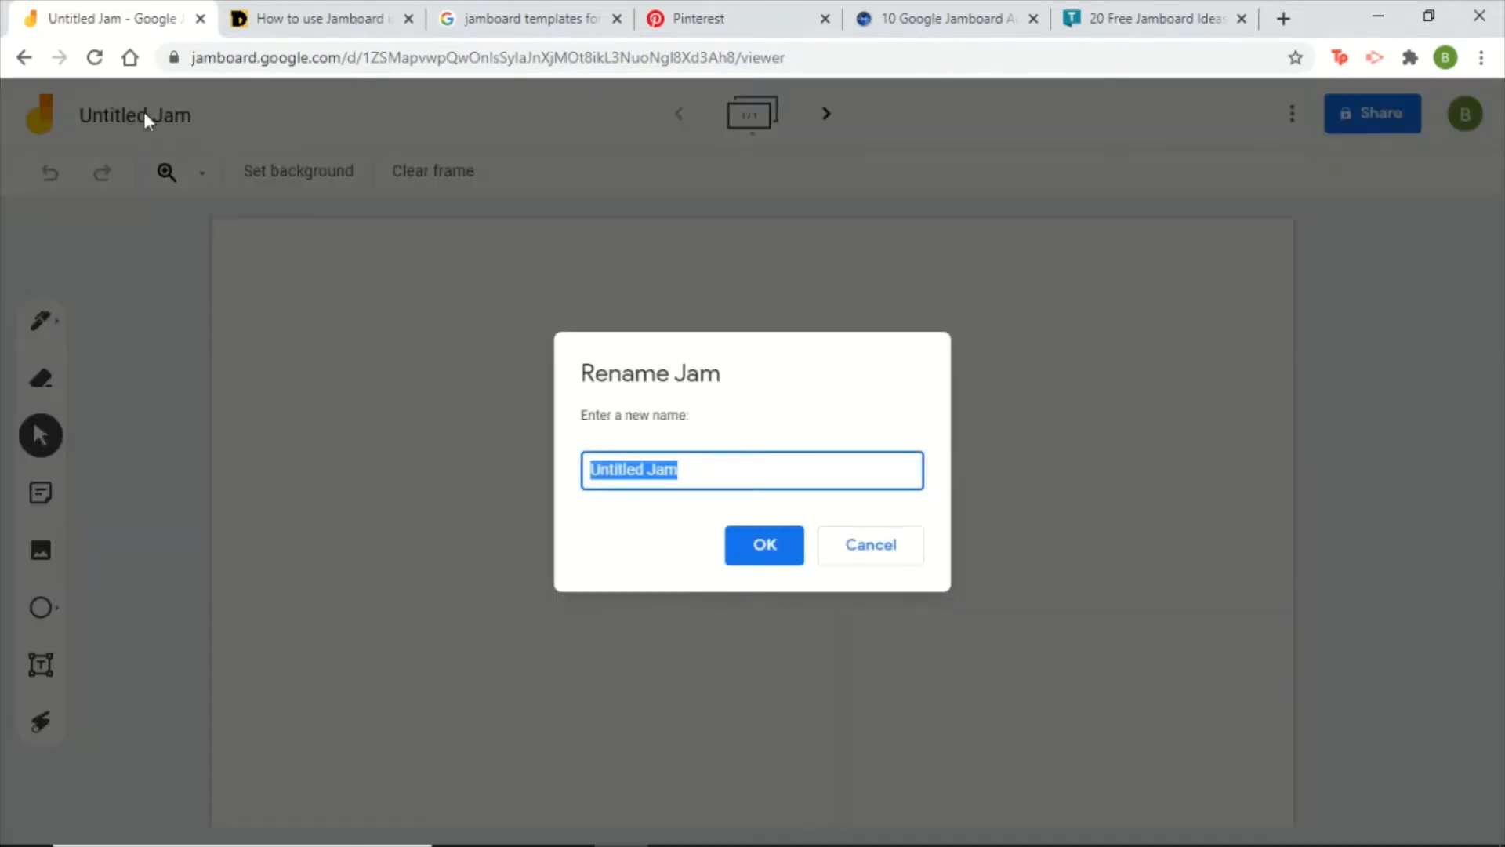
pyautogui.write('BT')
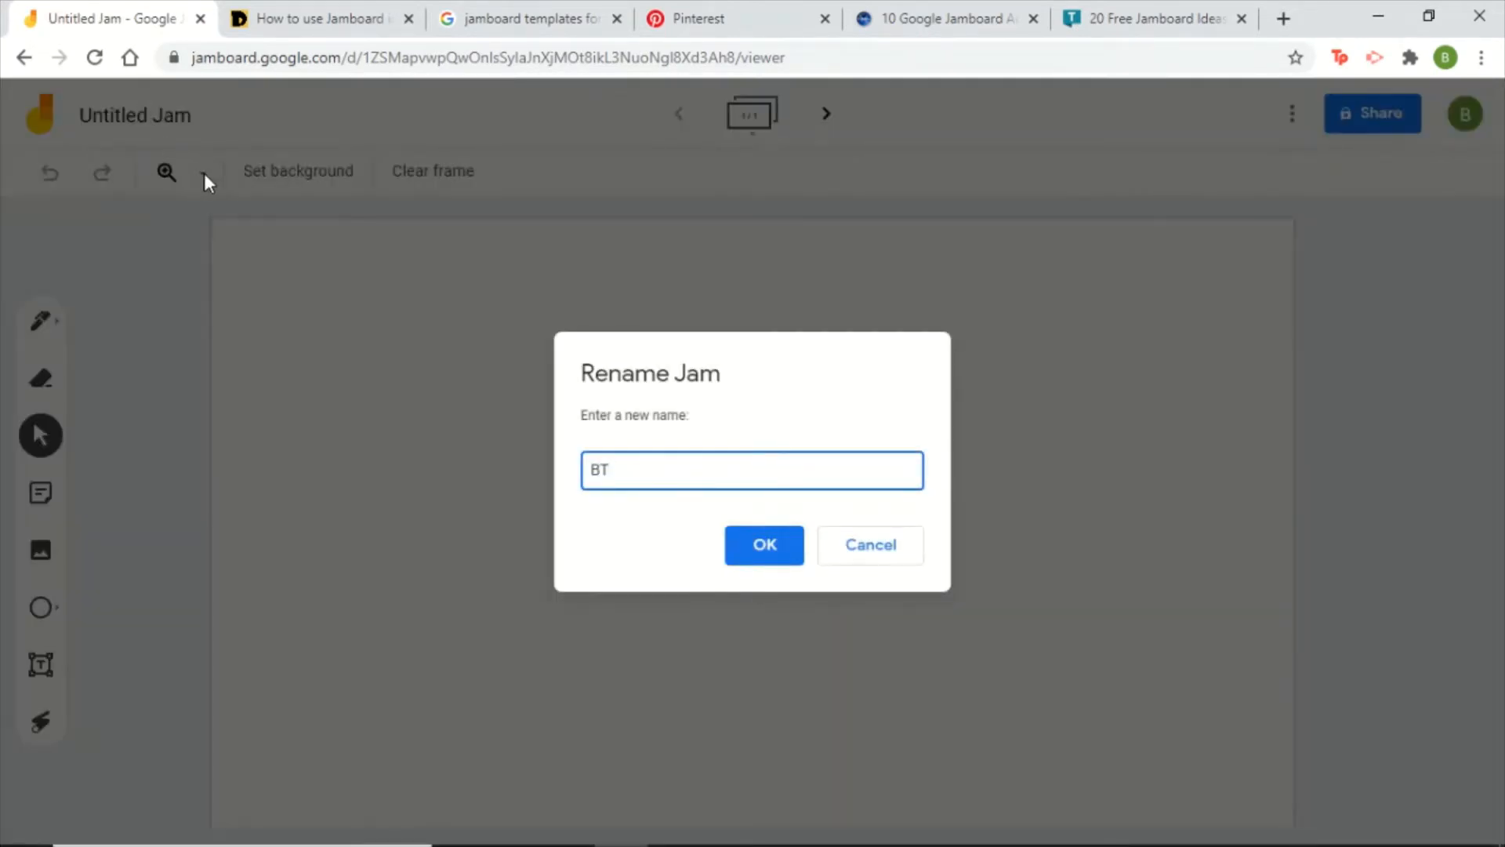
pyautogui.press('Return')
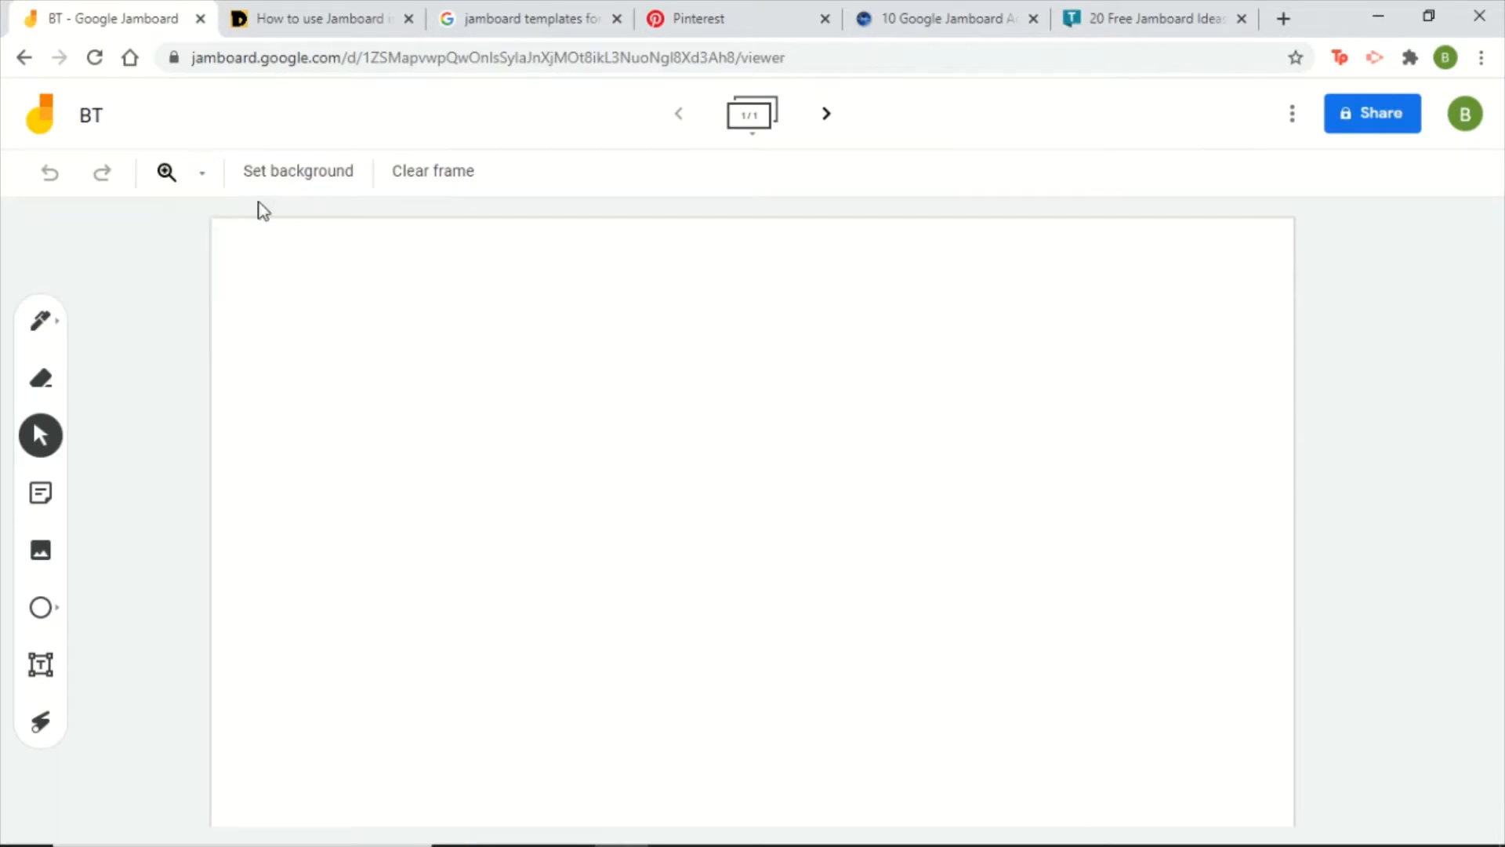
# - Try the dotted, lined and grid preset backgrounds on the blank frame, one after another
pyautogui.click(311, 170)
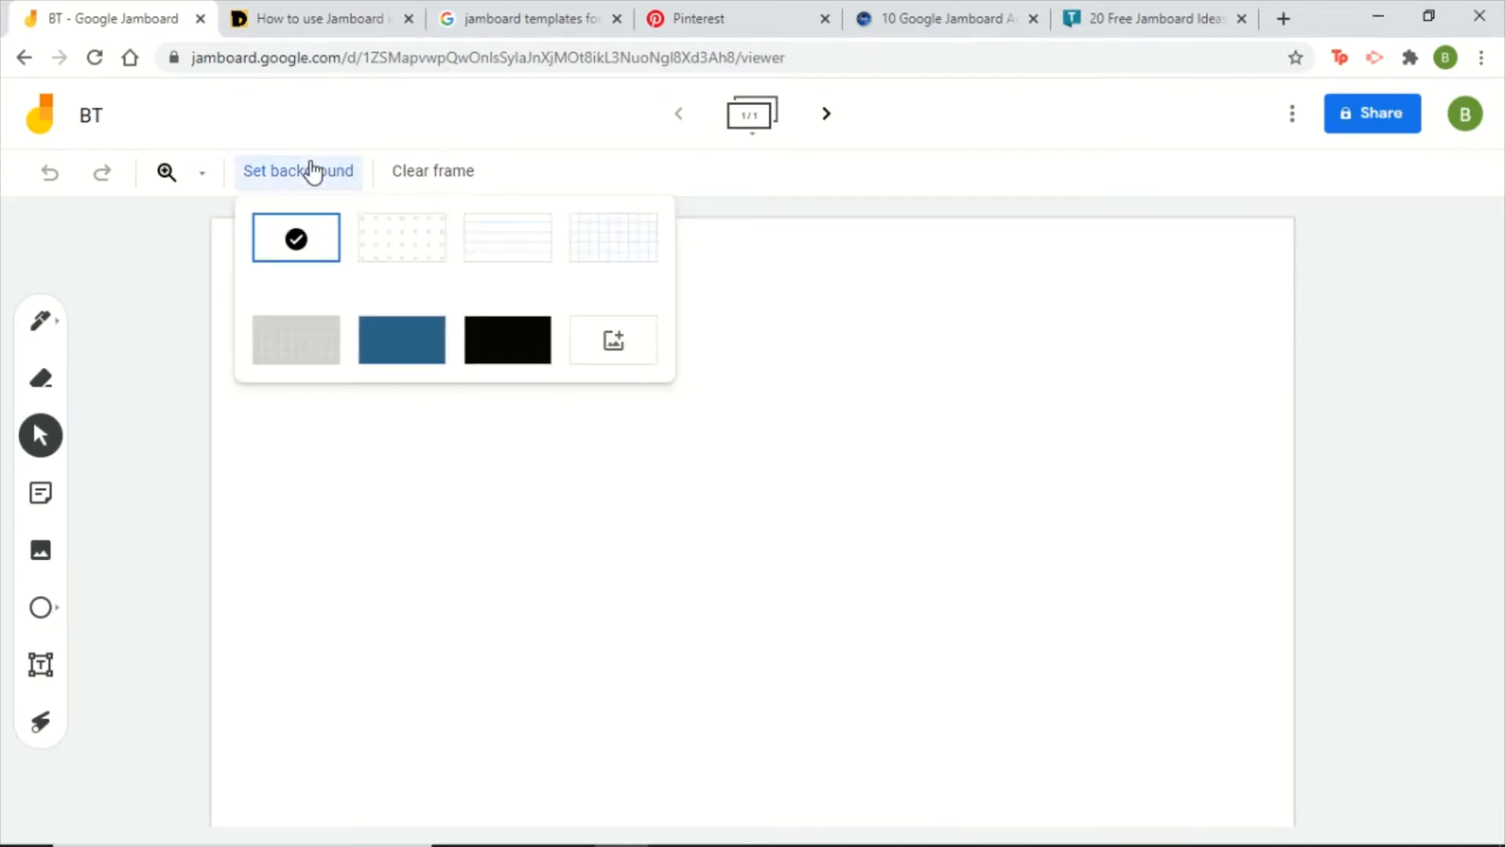
pyautogui.click(439, 246)
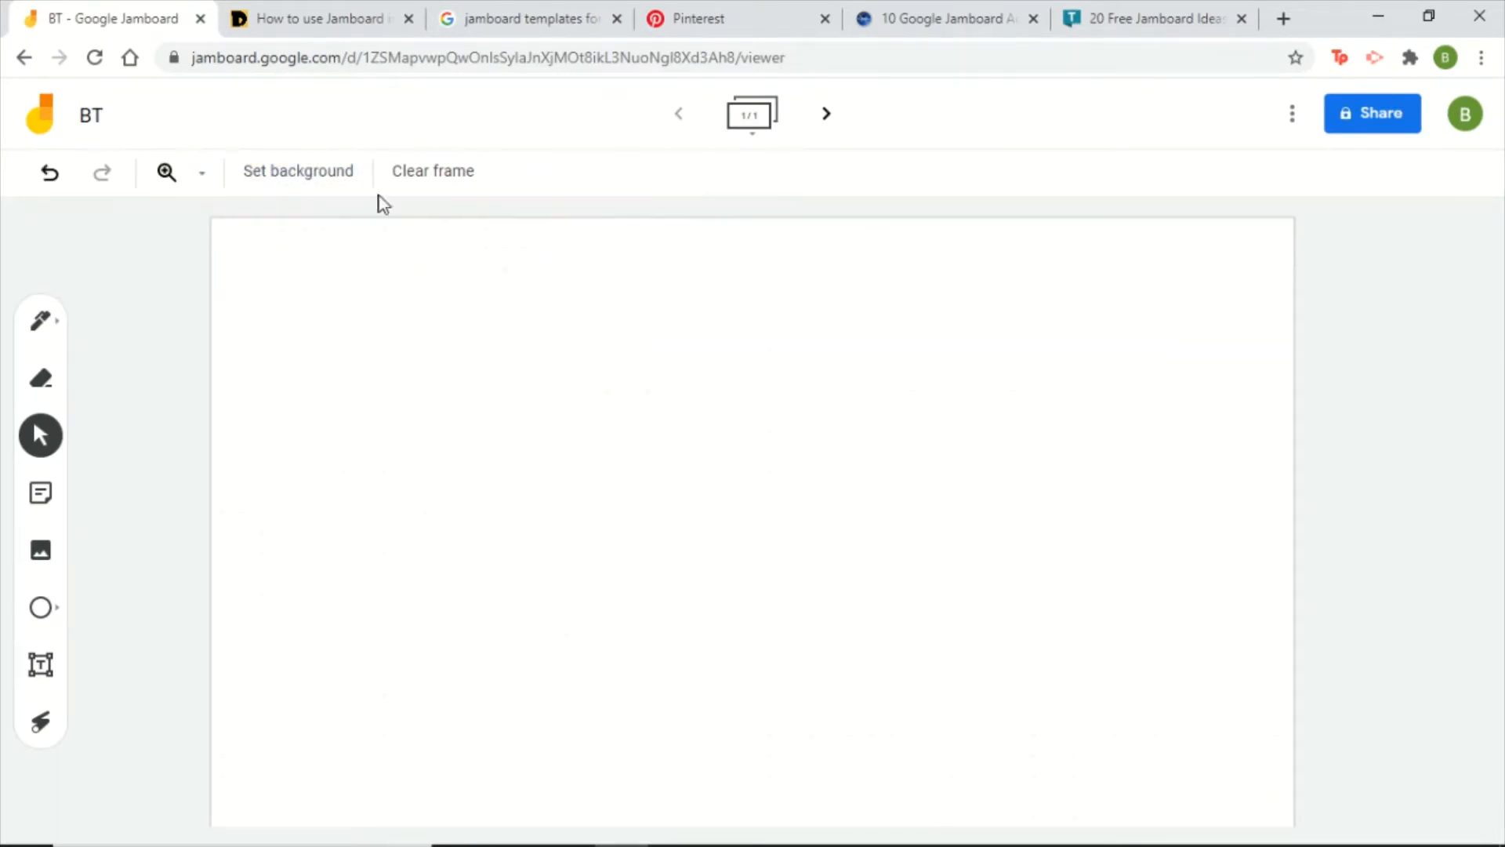
pyautogui.click(326, 181)
pyautogui.click(535, 238)
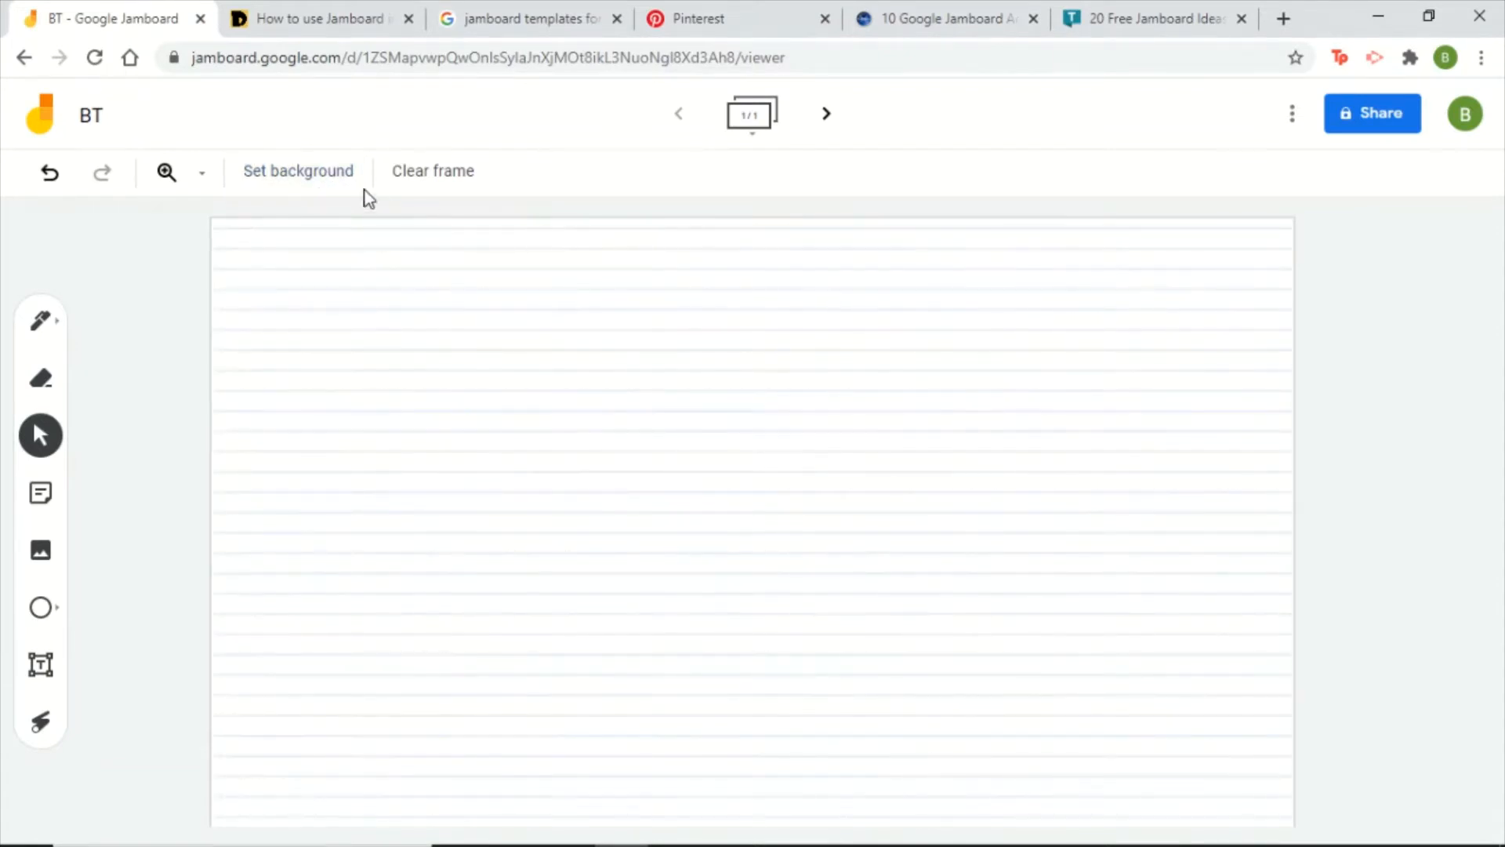
pyautogui.click(357, 180)
pyautogui.click(605, 233)
# - Find "puppies" through Google Image Search and set the picture of two puppies sitting among orange flowers as the frame background
pyautogui.click(345, 174)
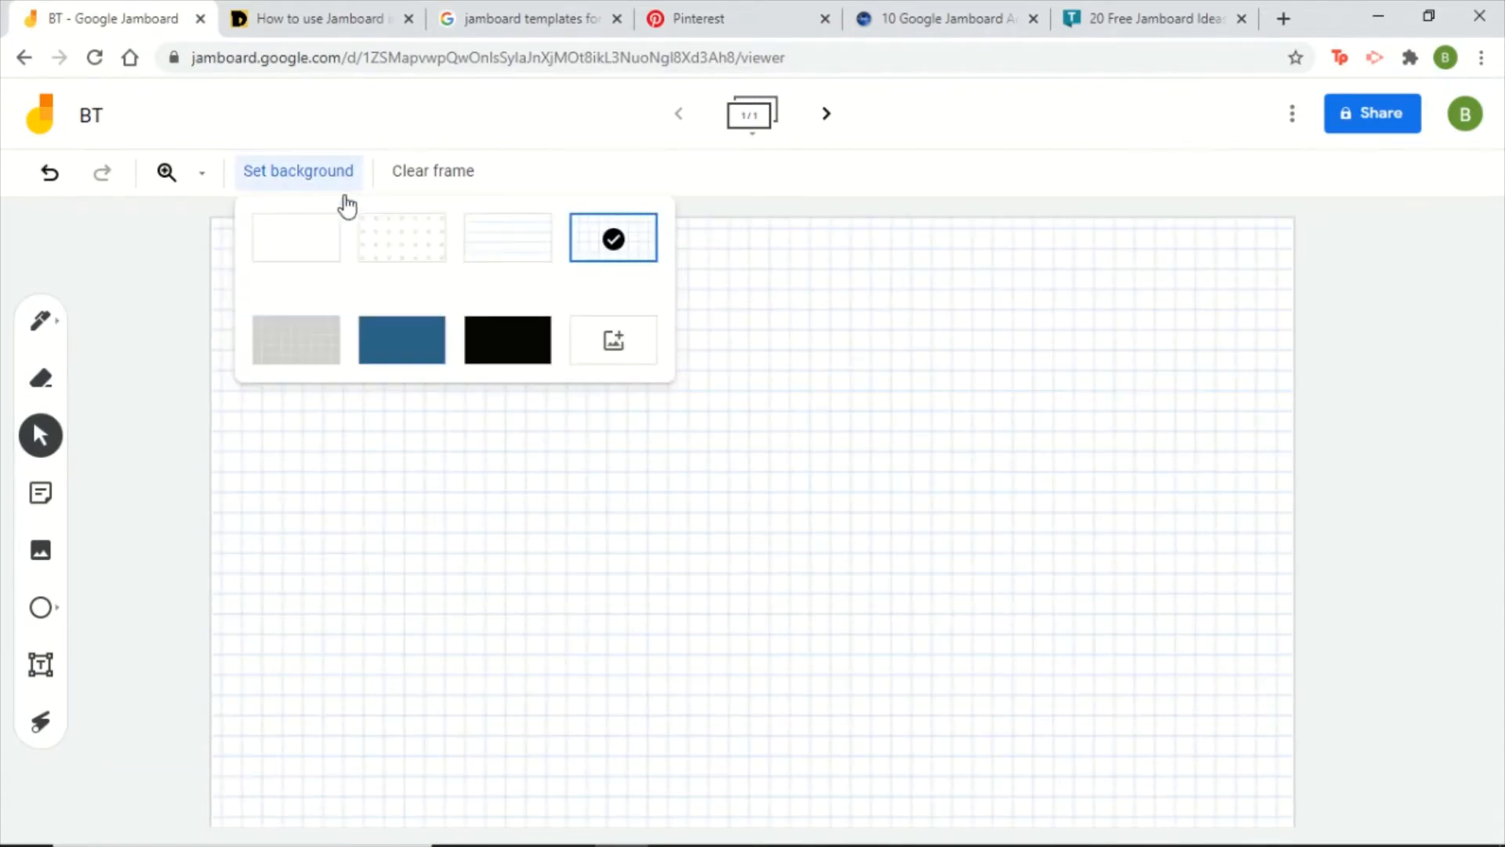
pyautogui.click(600, 327)
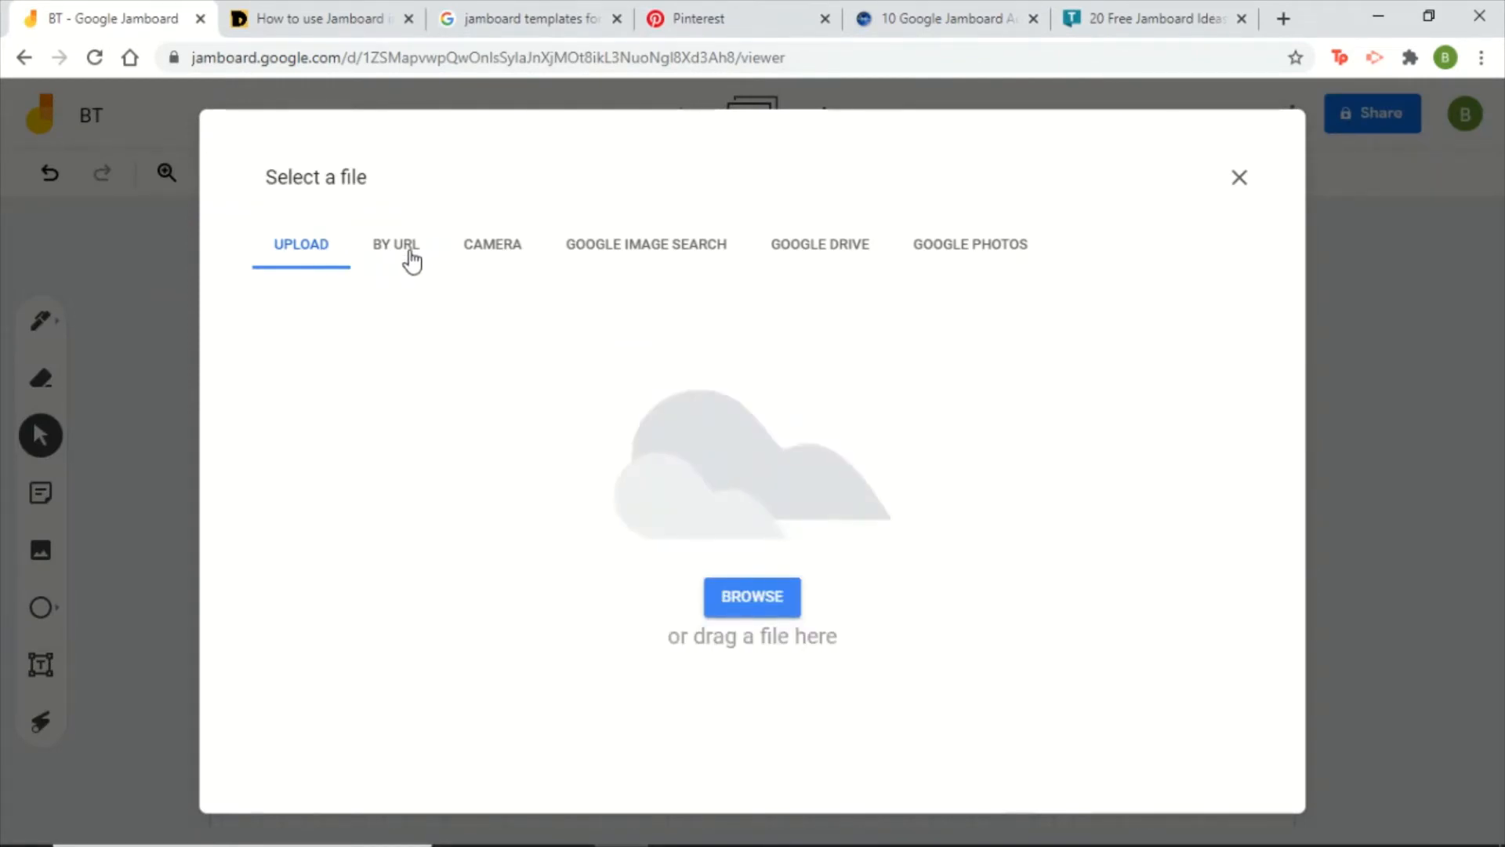
pyautogui.click(619, 246)
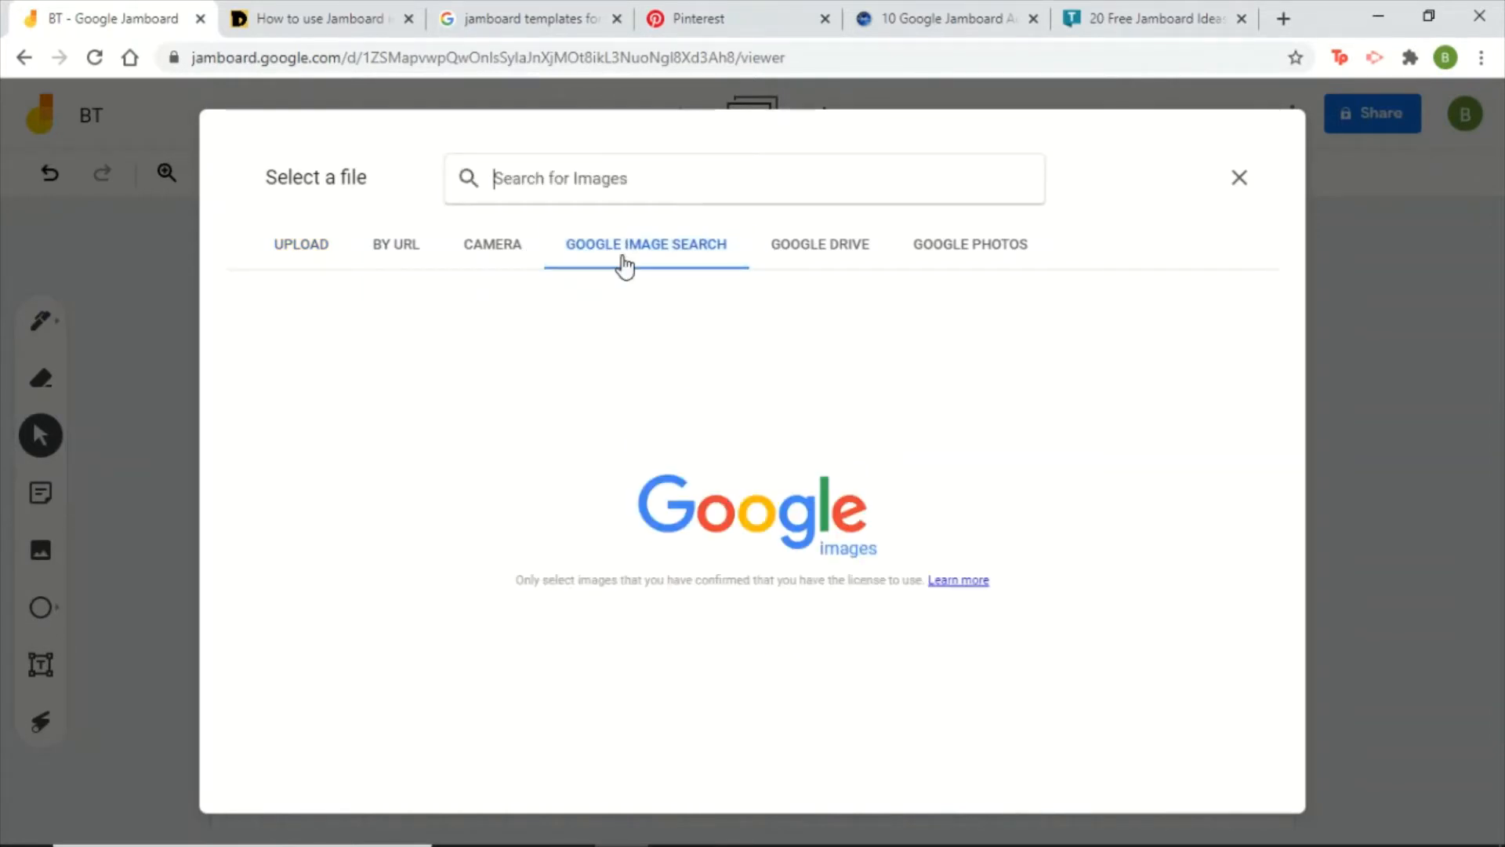
pyautogui.write('puppies')
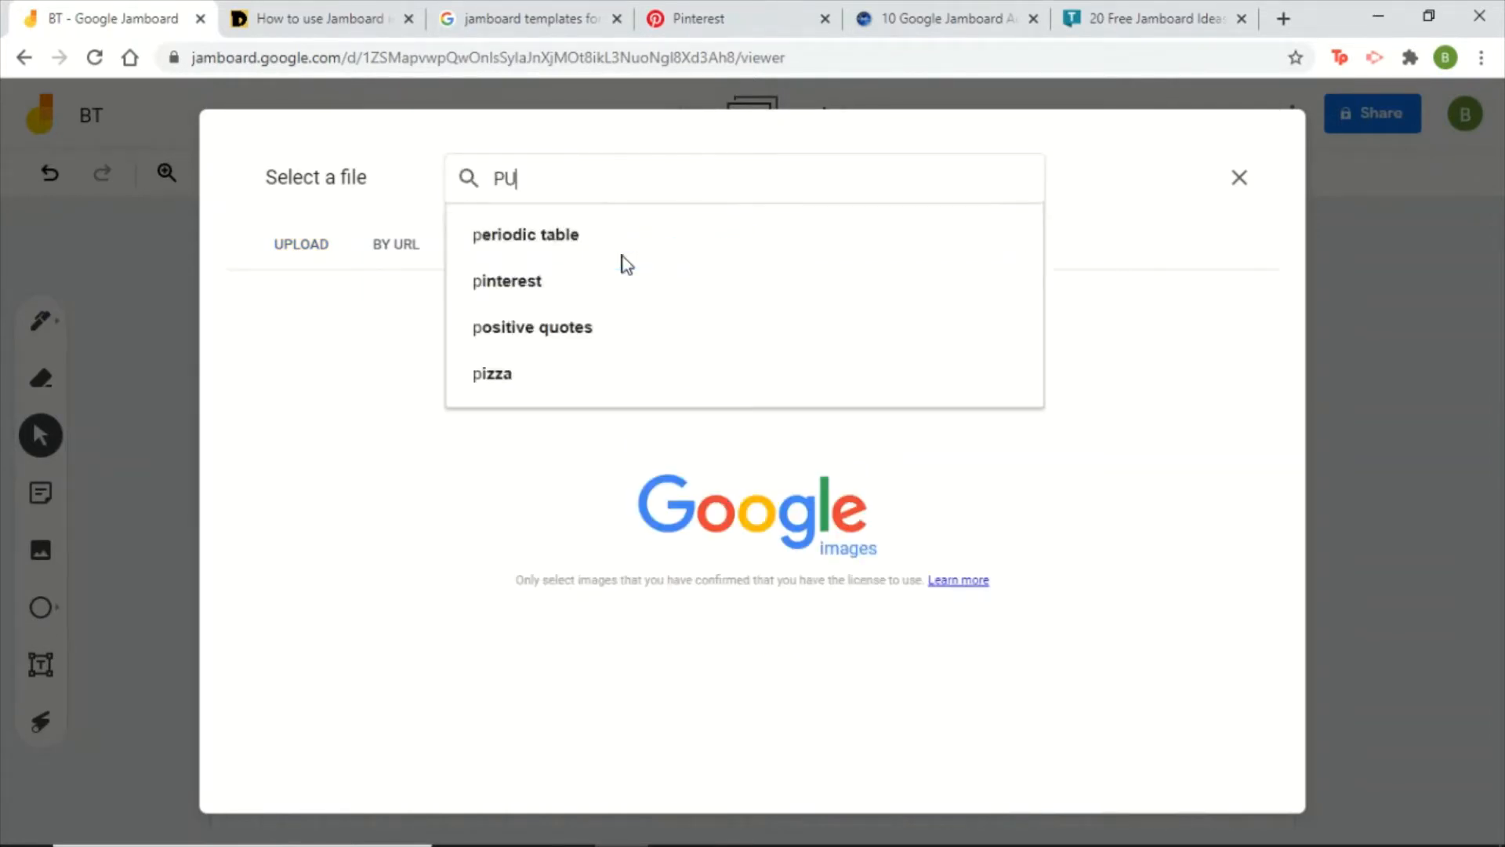
pyautogui.press('Return')
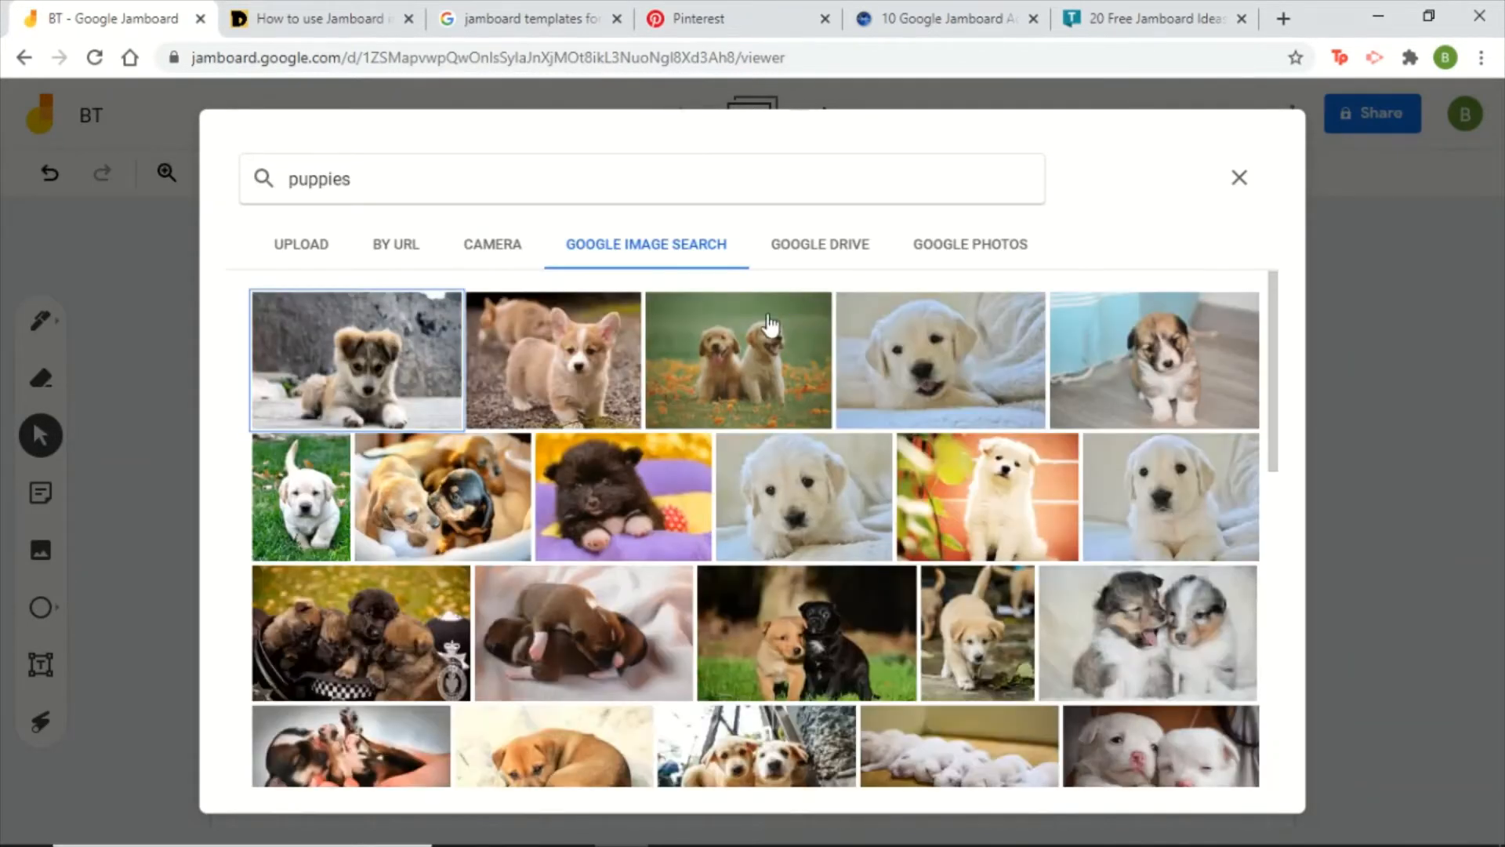
pyautogui.click(740, 337)
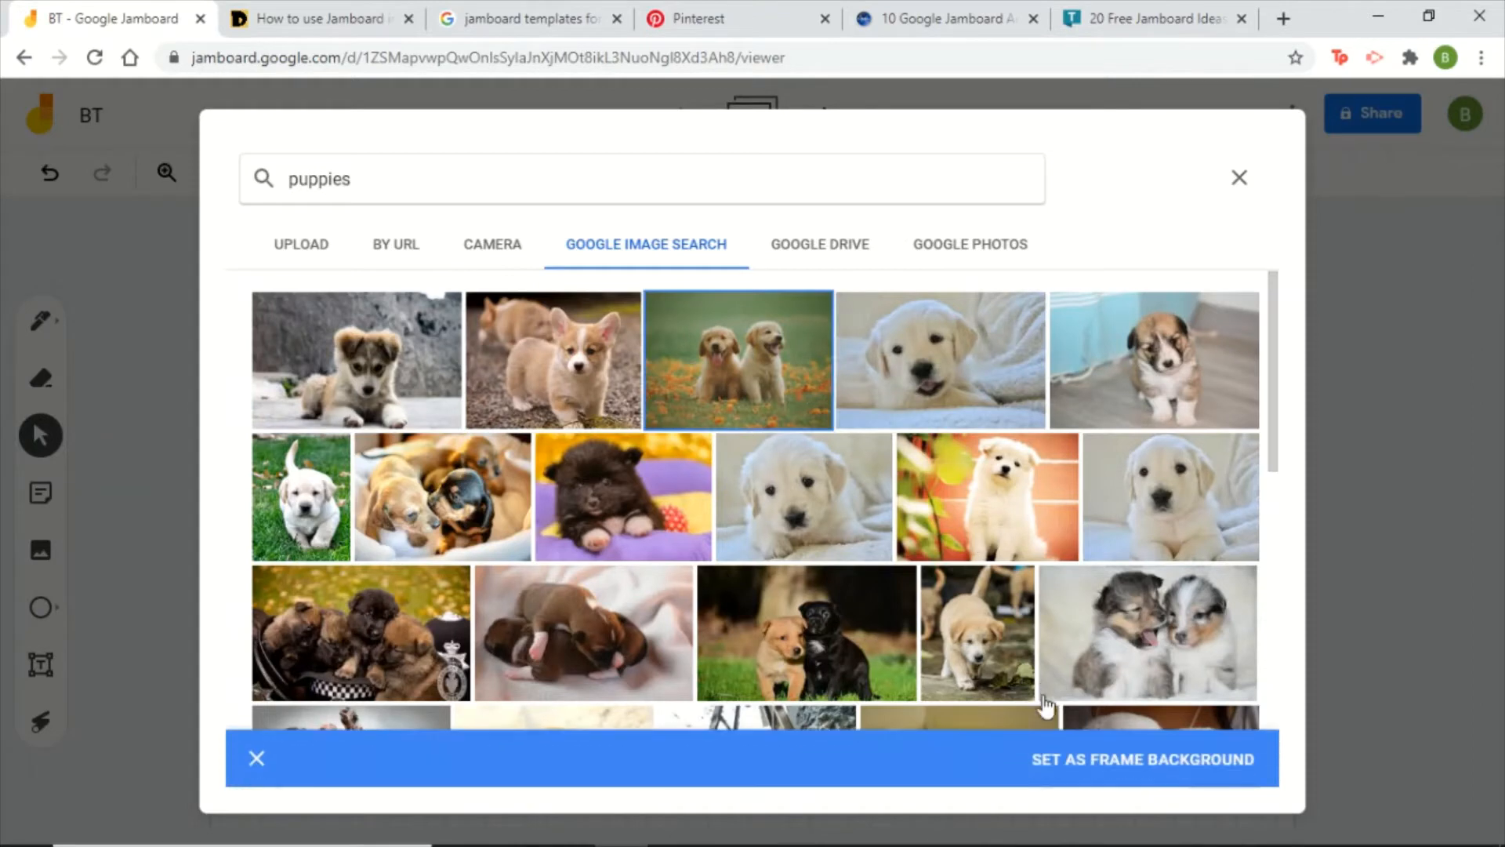
pyautogui.click(1102, 761)
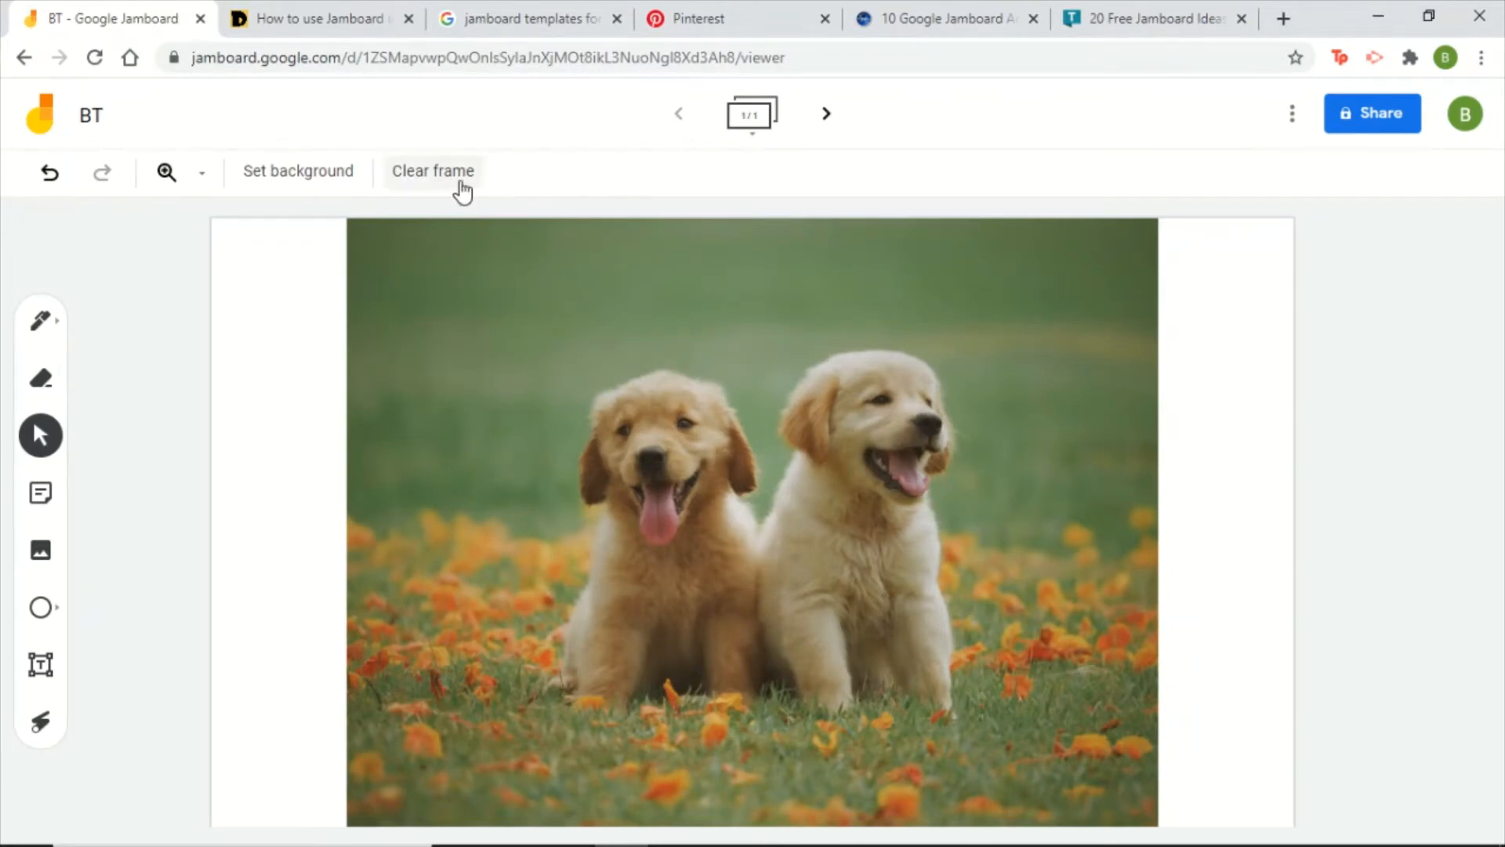
# - Draw black freehand pen strokes across the upper part of the puppy picture and undo them all
pyautogui.click(46, 327)
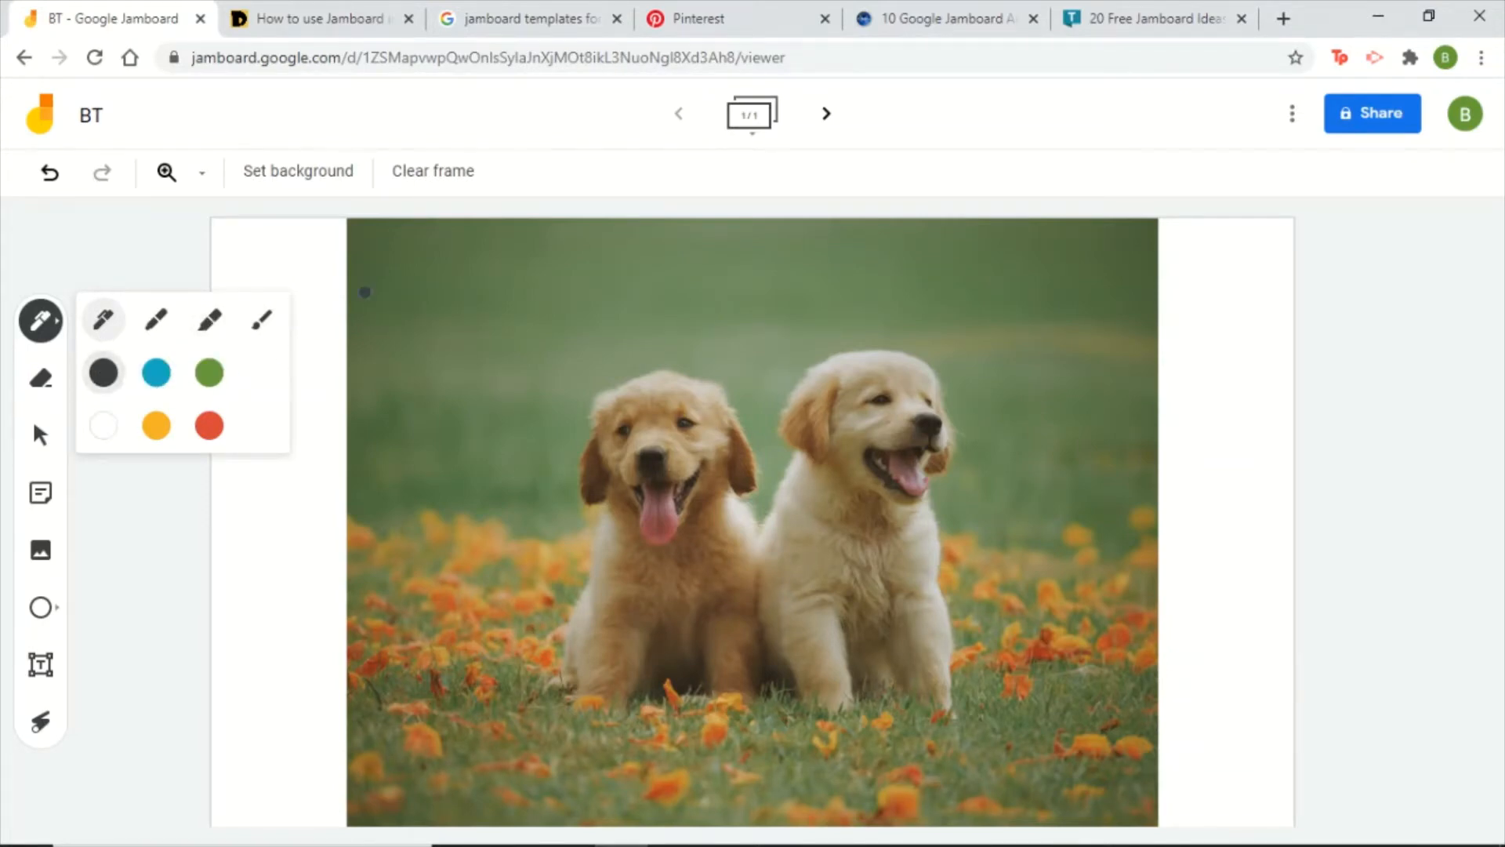
pyautogui.moveTo(397, 270)
pyautogui.mouseDown()
pyautogui.moveTo(564, 271)
pyautogui.moveTo(435, 379)
pyautogui.mouseUp()
pyautogui.moveTo(455, 453)
pyautogui.mouseDown()
pyautogui.moveTo(500, 368)
pyautogui.moveTo(601, 323)
pyautogui.moveTo(685, 290)
pyautogui.moveTo(693, 316)
pyautogui.moveTo(862, 271)
pyautogui.mouseUp()
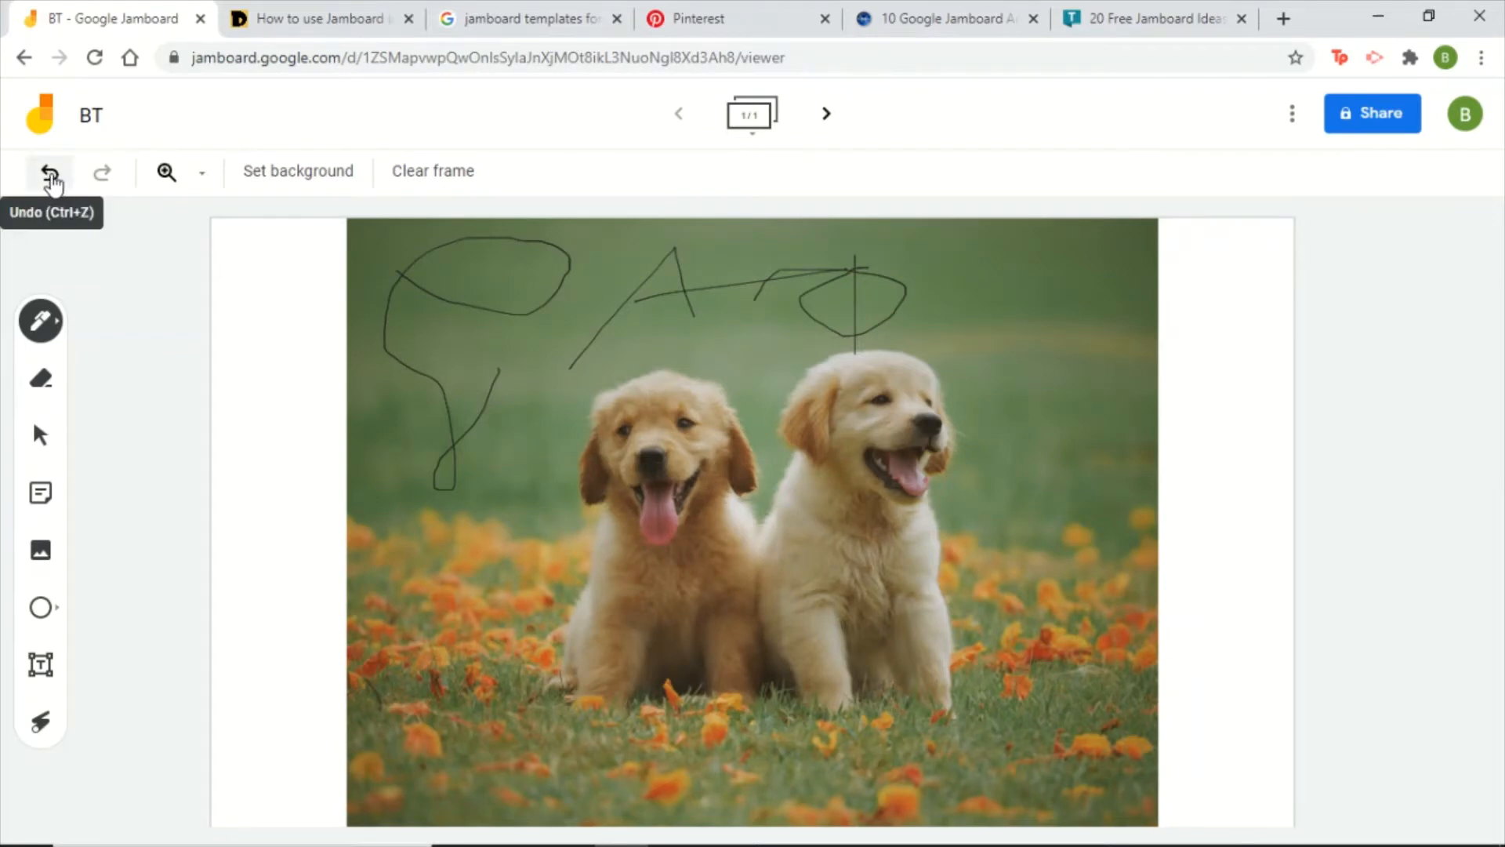
pyautogui.click(50, 174)
pyautogui.click(50, 174)
pyautogui.click(50, 175)
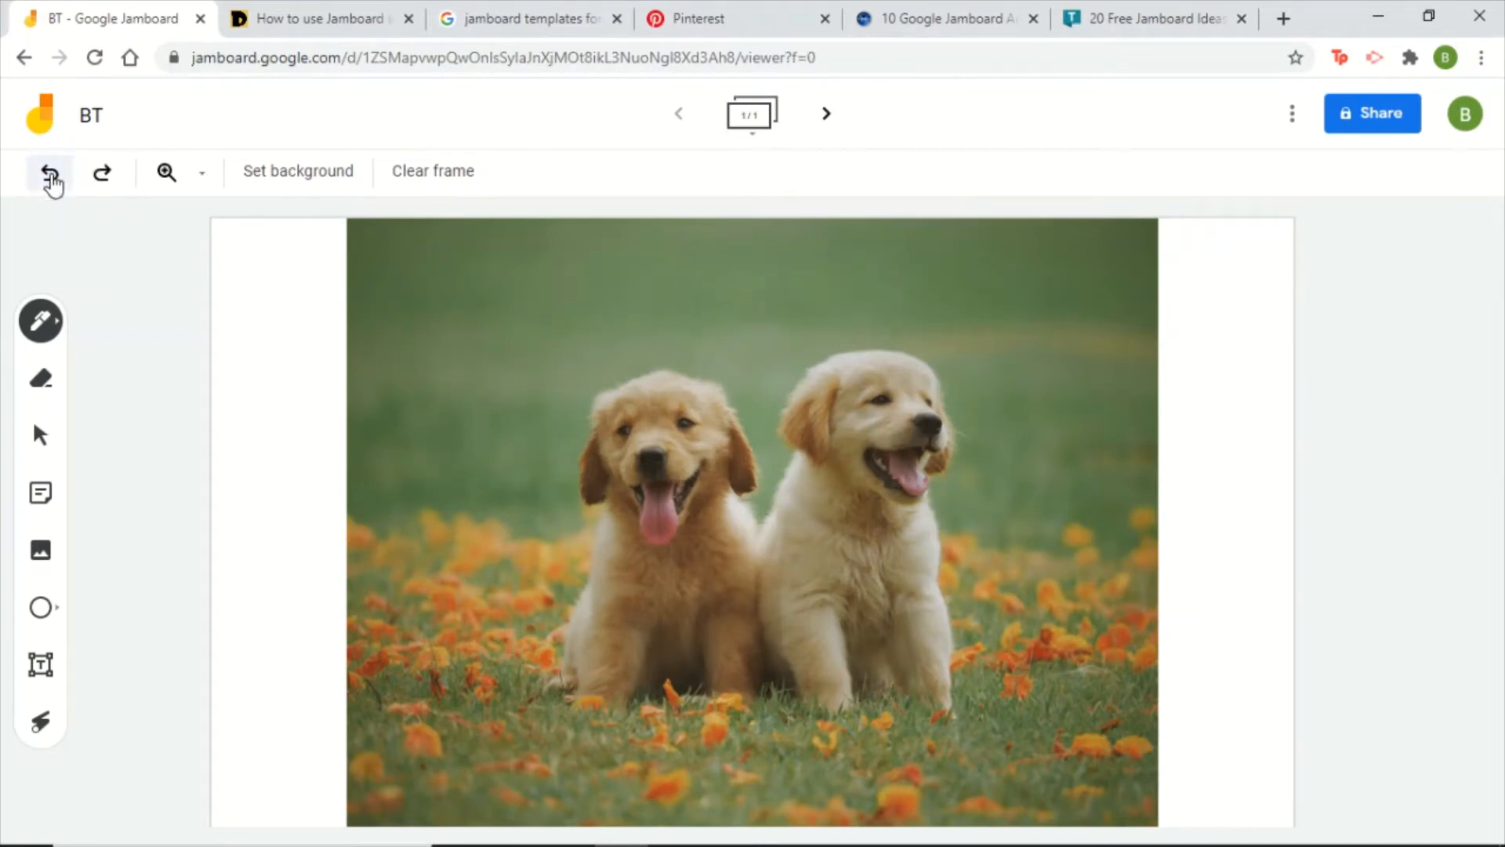
# - Draw a straight horizontal black line above the puppies and erase it completely
pyautogui.moveTo(416, 284); pyautogui.dragTo(717, 284)
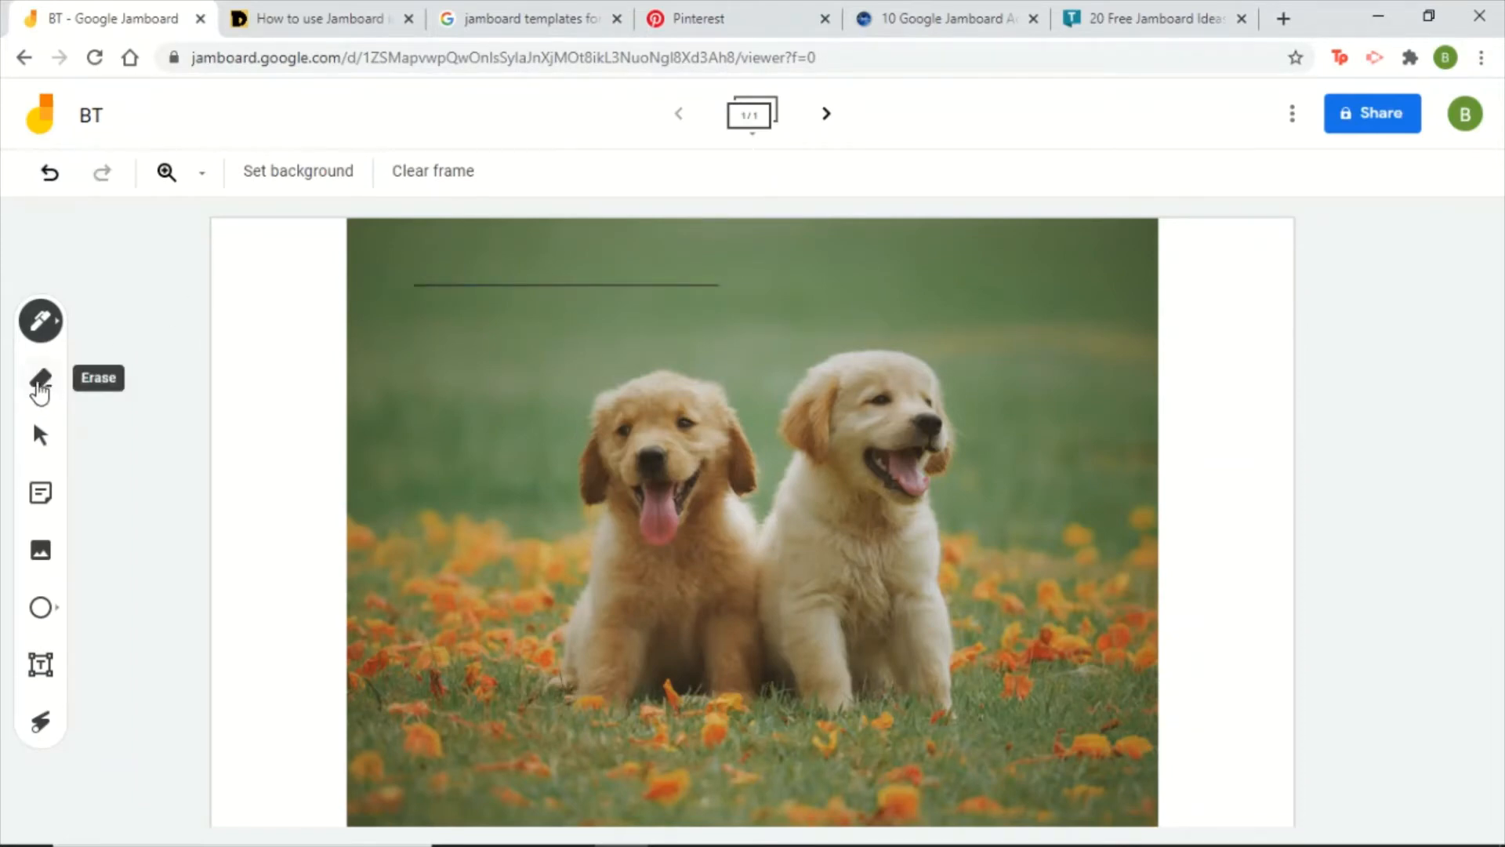
pyautogui.click(43, 382)
pyautogui.moveTo(414, 284); pyautogui.dragTo(786, 282)
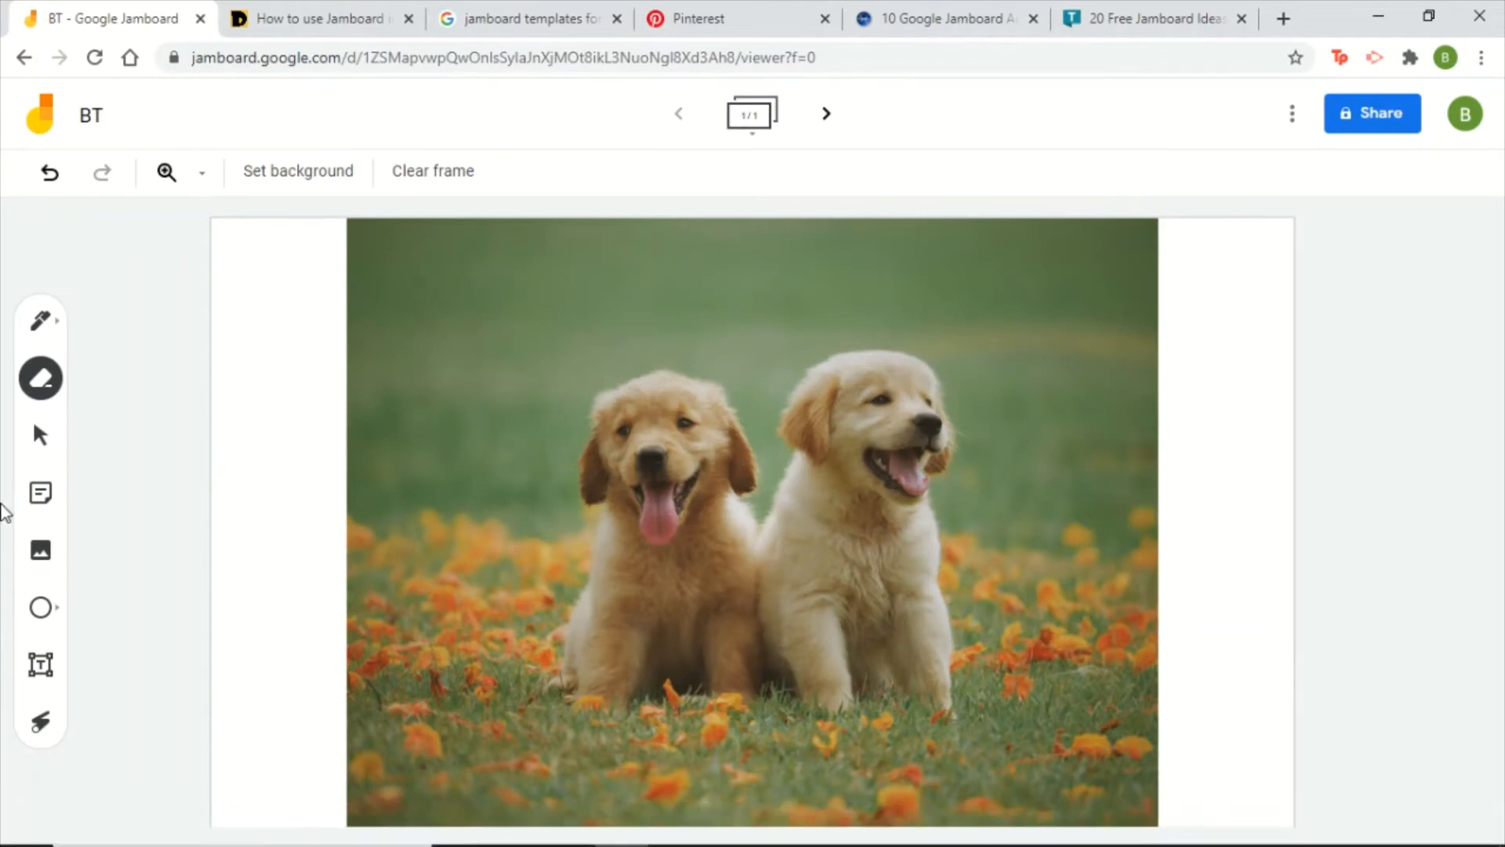
# - Start a sticky note, preview its green, blue, pink and yellow colours, and settle on orange
pyautogui.click(41, 492)
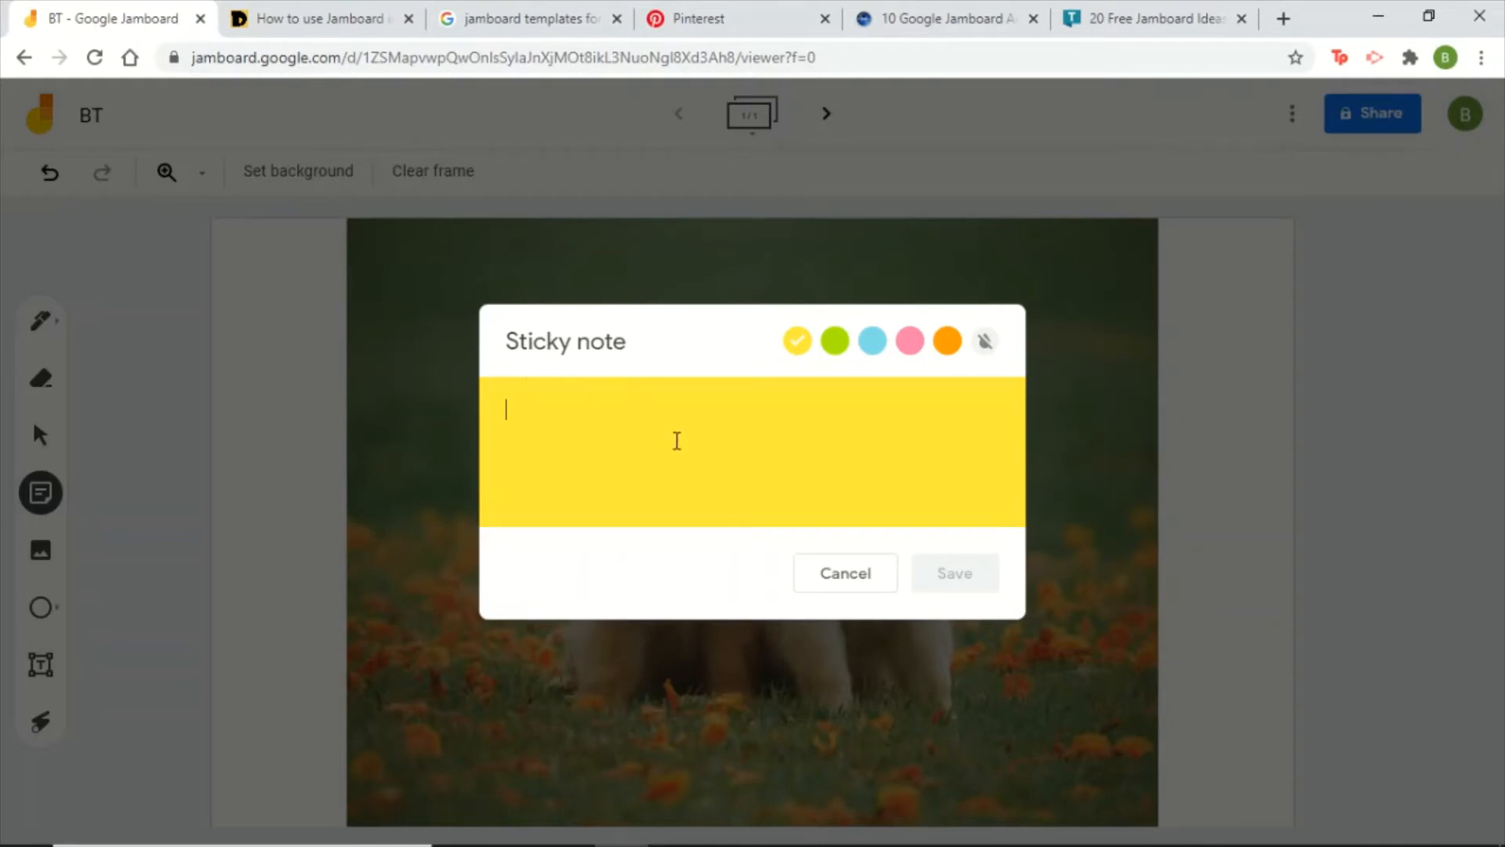
pyautogui.click(835, 341)
pyautogui.click(872, 340)
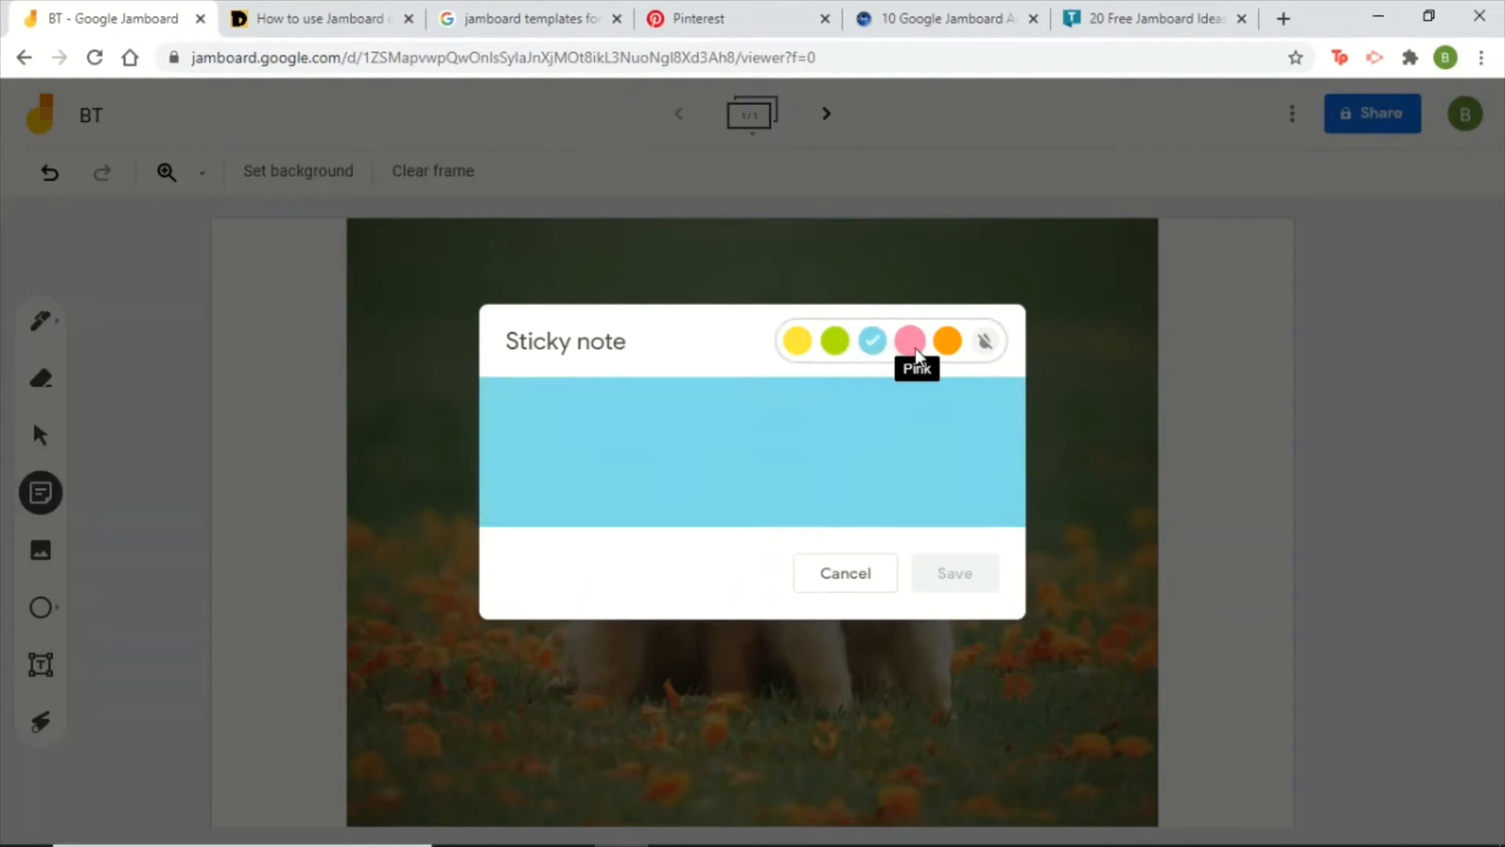
pyautogui.click(916, 354)
pyautogui.click(947, 340)
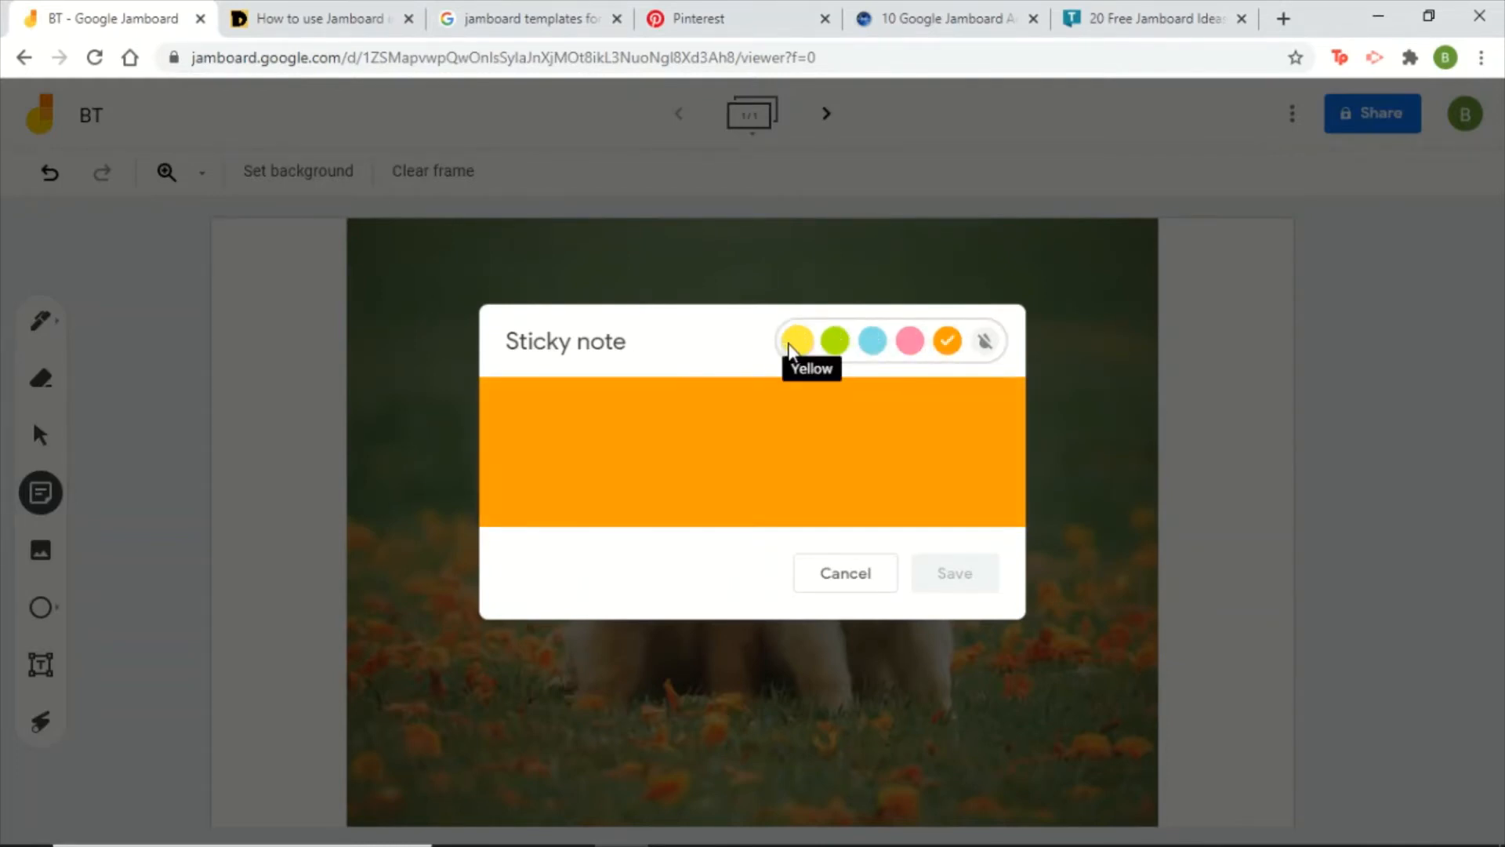
pyautogui.click(797, 340)
pyautogui.click(947, 340)
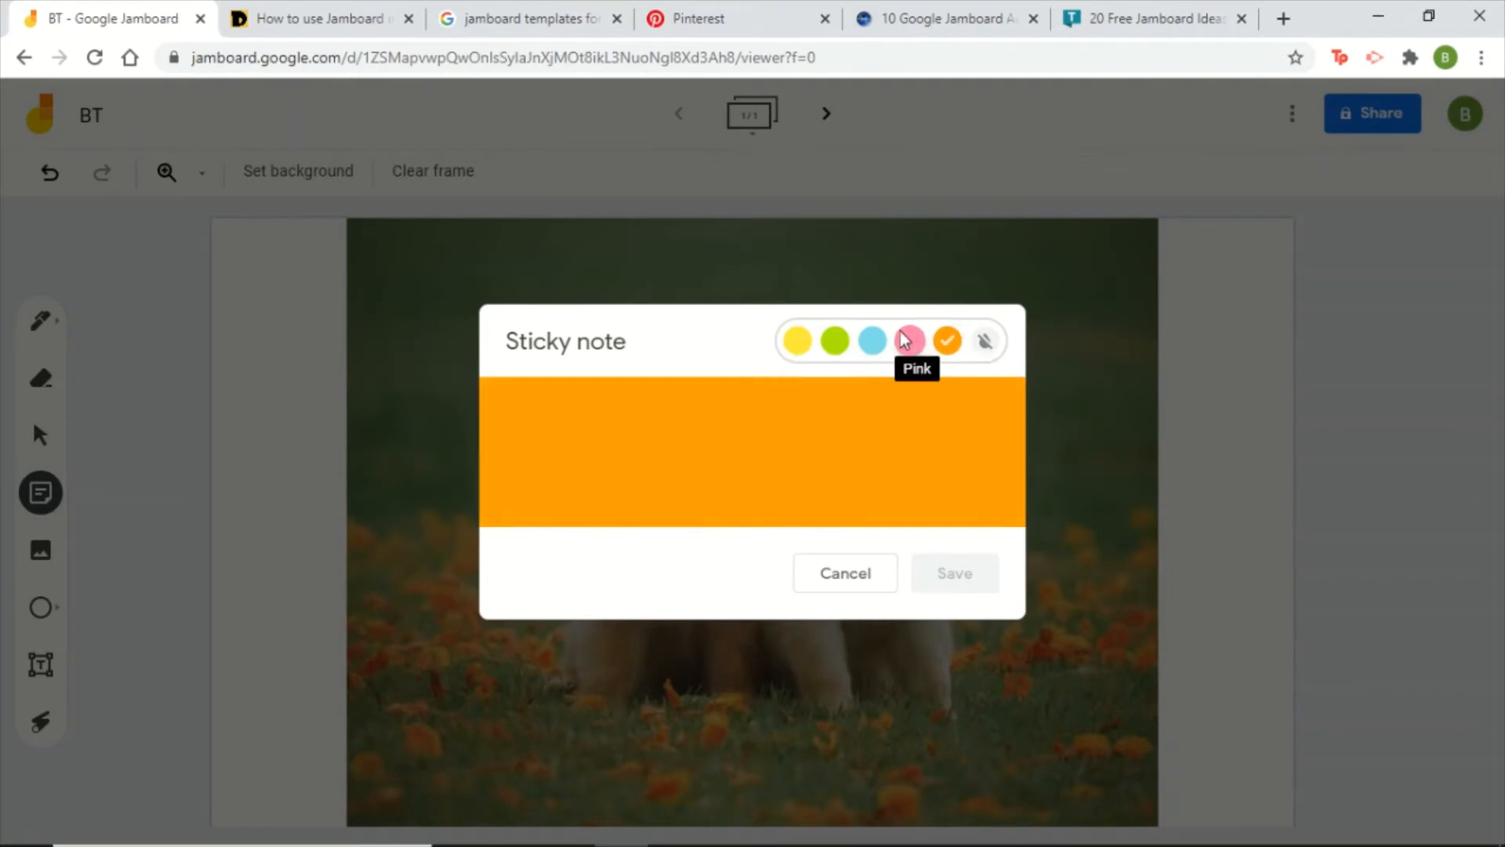
pyautogui.click(872, 340)
pyautogui.click(947, 340)
# - Write "Cute puppies!" on the orange sticky note and save it to the frame
pyautogui.click(599, 481)
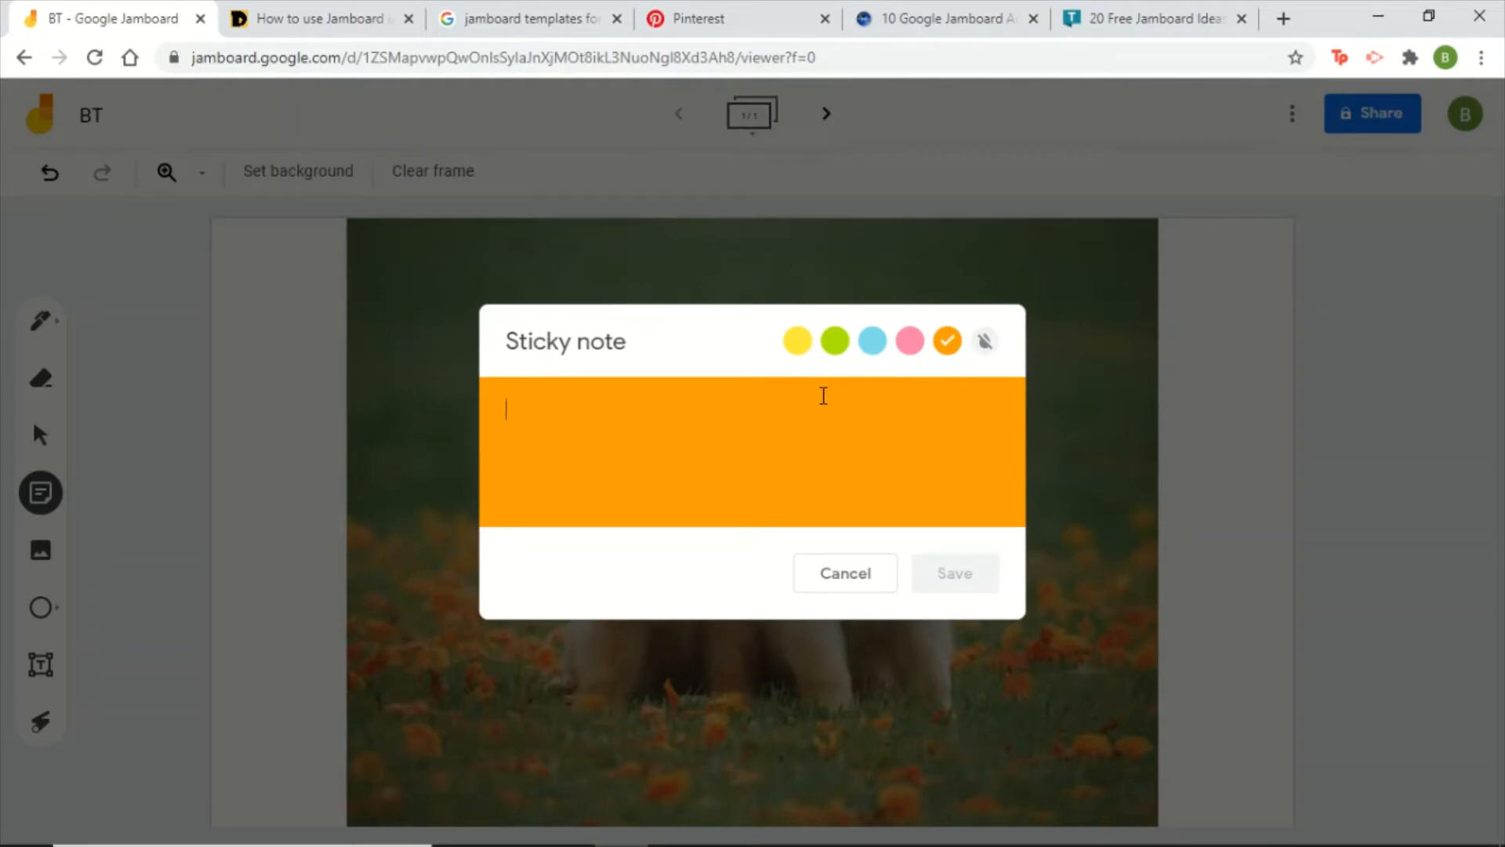
pyautogui.write('c')
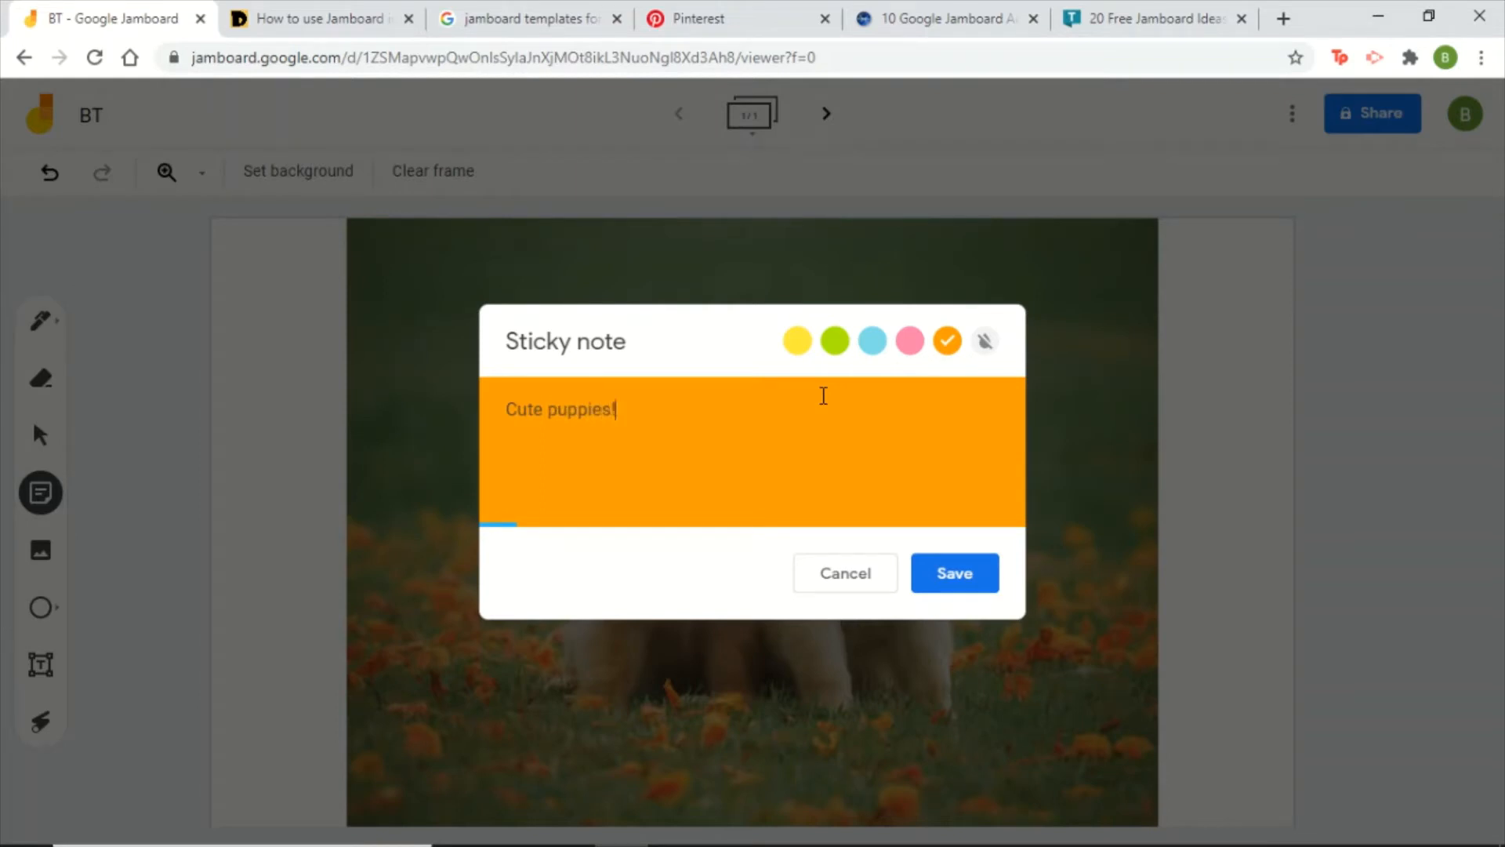
pyautogui.click(972, 572)
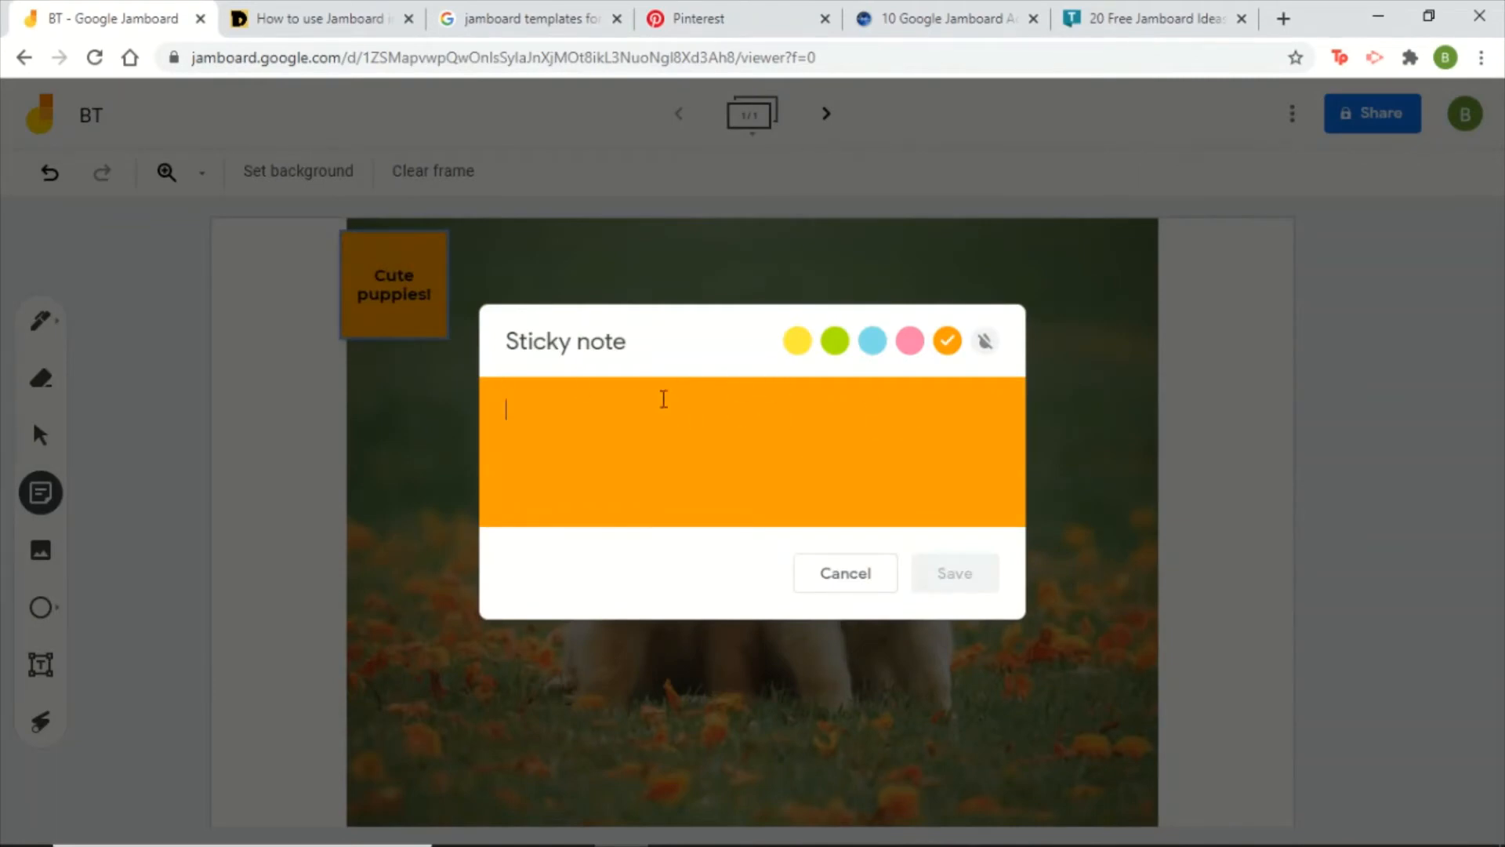
pyautogui.click(878, 346)
pyautogui.click(806, 347)
pyautogui.click(876, 347)
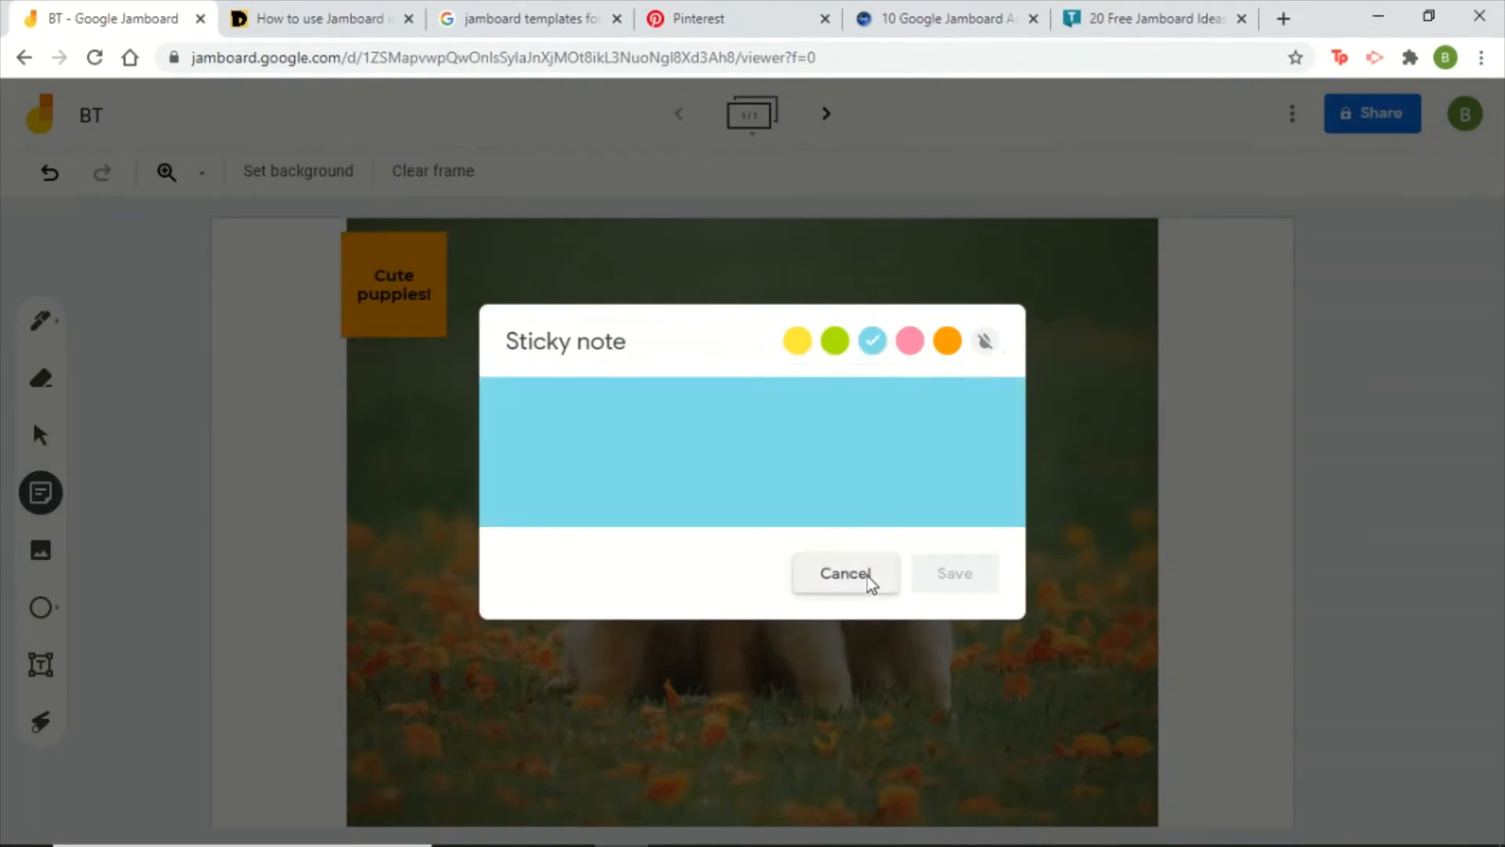
pyautogui.click(867, 574)
# - Enlarge the orange "Cute puppies!" sticky note by about a third
pyautogui.click(423, 297)
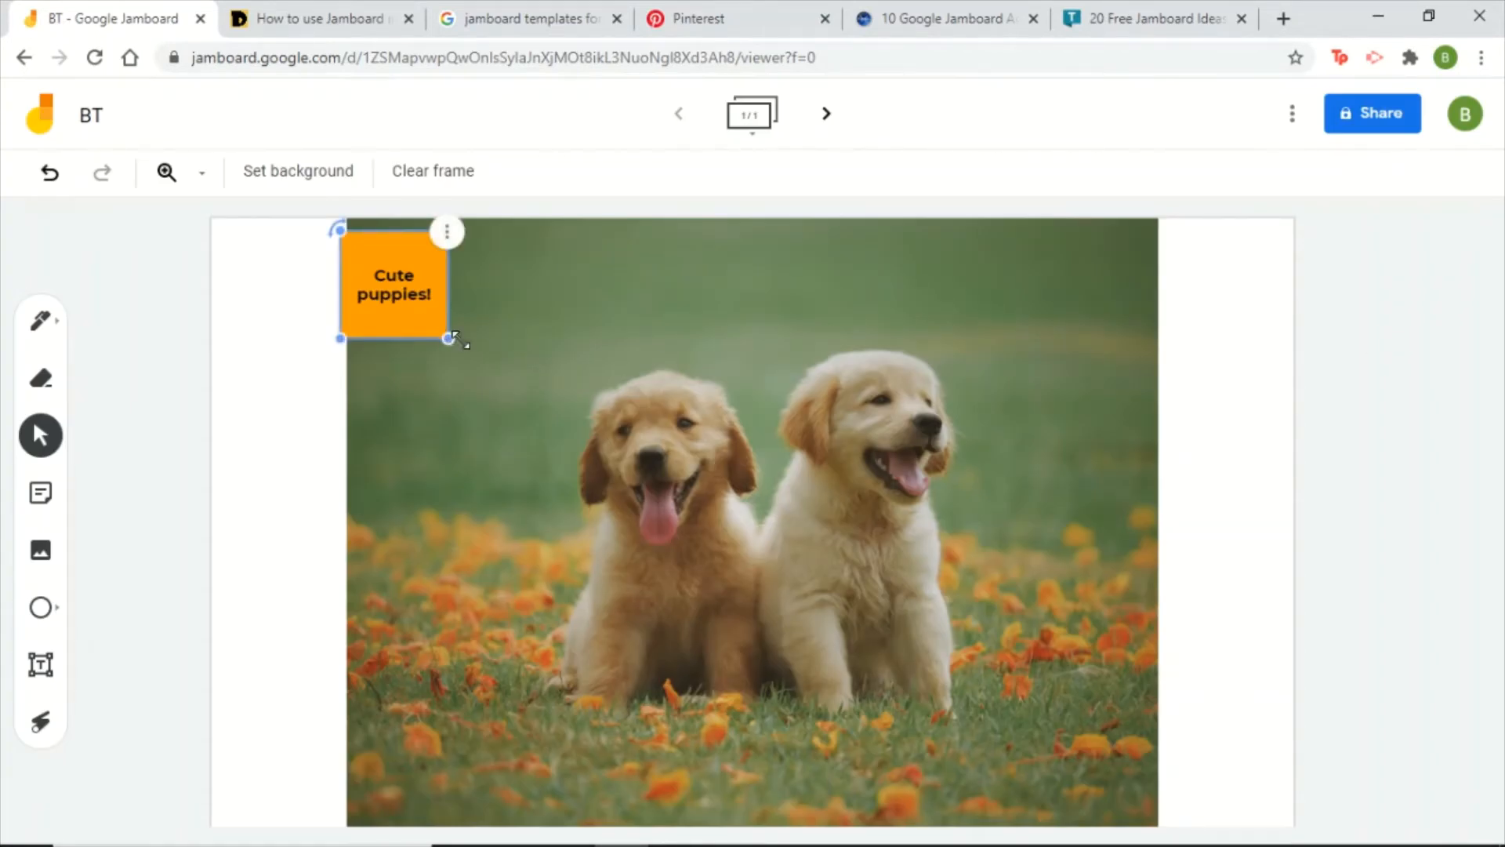
pyautogui.moveTo(450, 337); pyautogui.dragTo(501, 389)
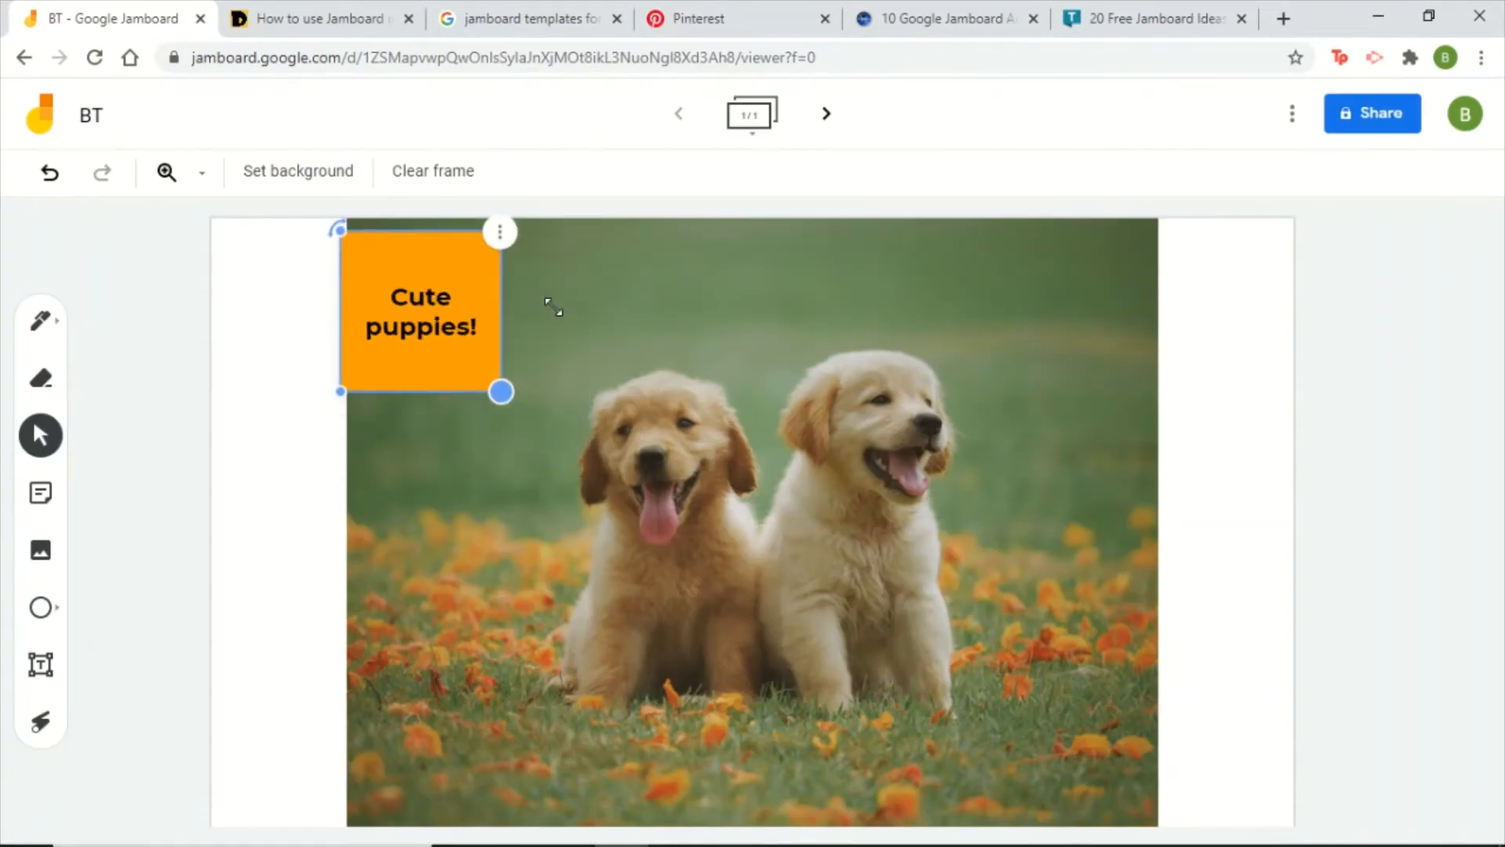
pyautogui.click(415, 237)
pyautogui.moveTo(503, 395)
pyautogui.mouseDown()
pyautogui.moveTo(880, 769)
pyautogui.moveTo(974, 827)
pyautogui.moveTo(856, 746)
pyautogui.moveTo(396, 290)
pyautogui.moveTo(483, 374)
pyautogui.mouseUp()
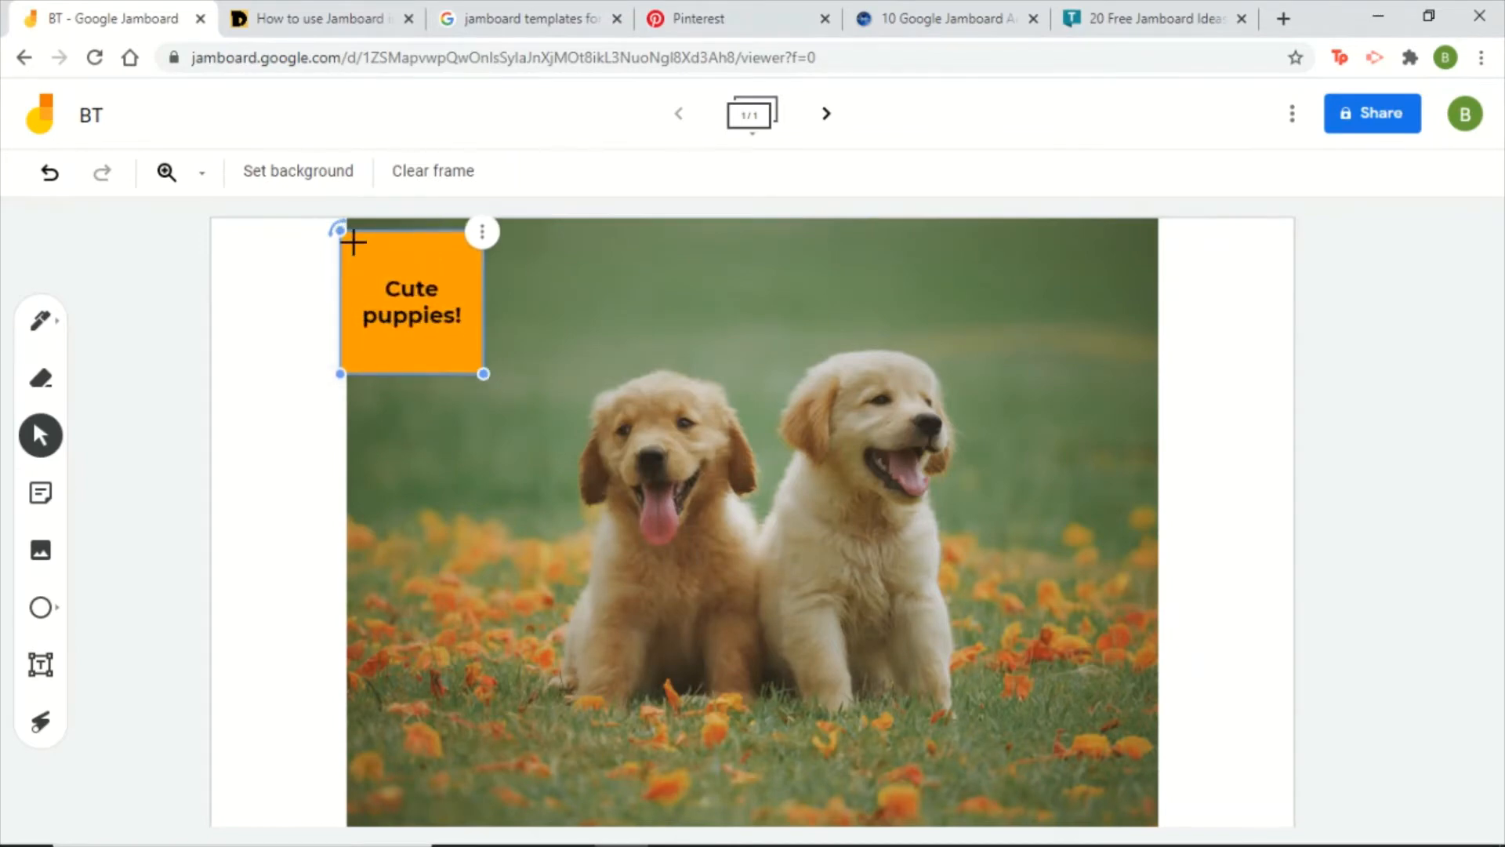
# - Tilt the sticky note counterclockwise by about 30 degrees and move it fully onto the upper-left corner of the puppy picture
pyautogui.moveTo(339, 231); pyautogui.dragTo(259, 258)
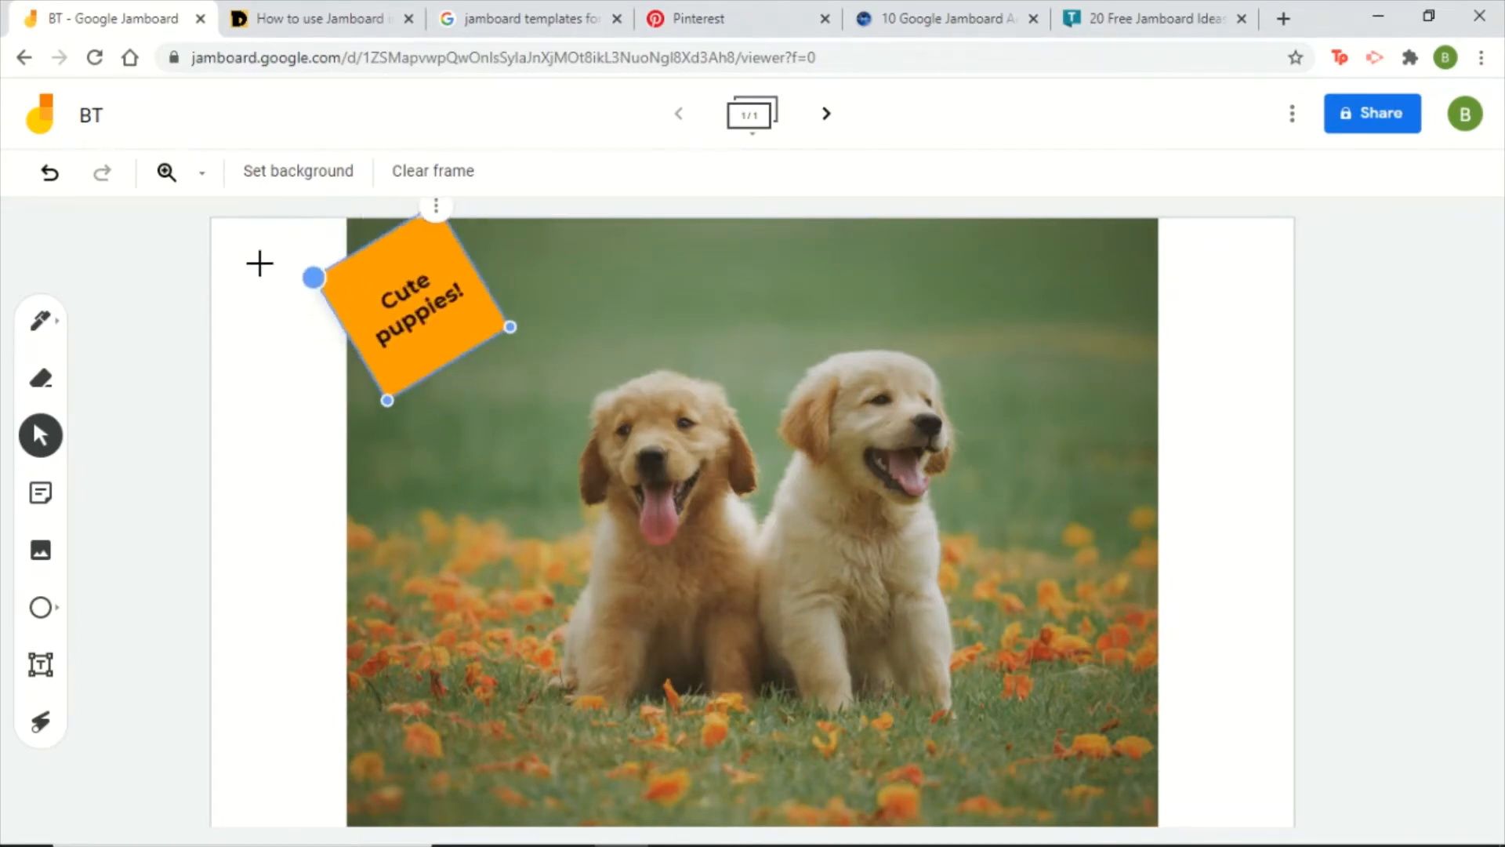
pyautogui.moveTo(352, 254); pyautogui.dragTo(395, 267)
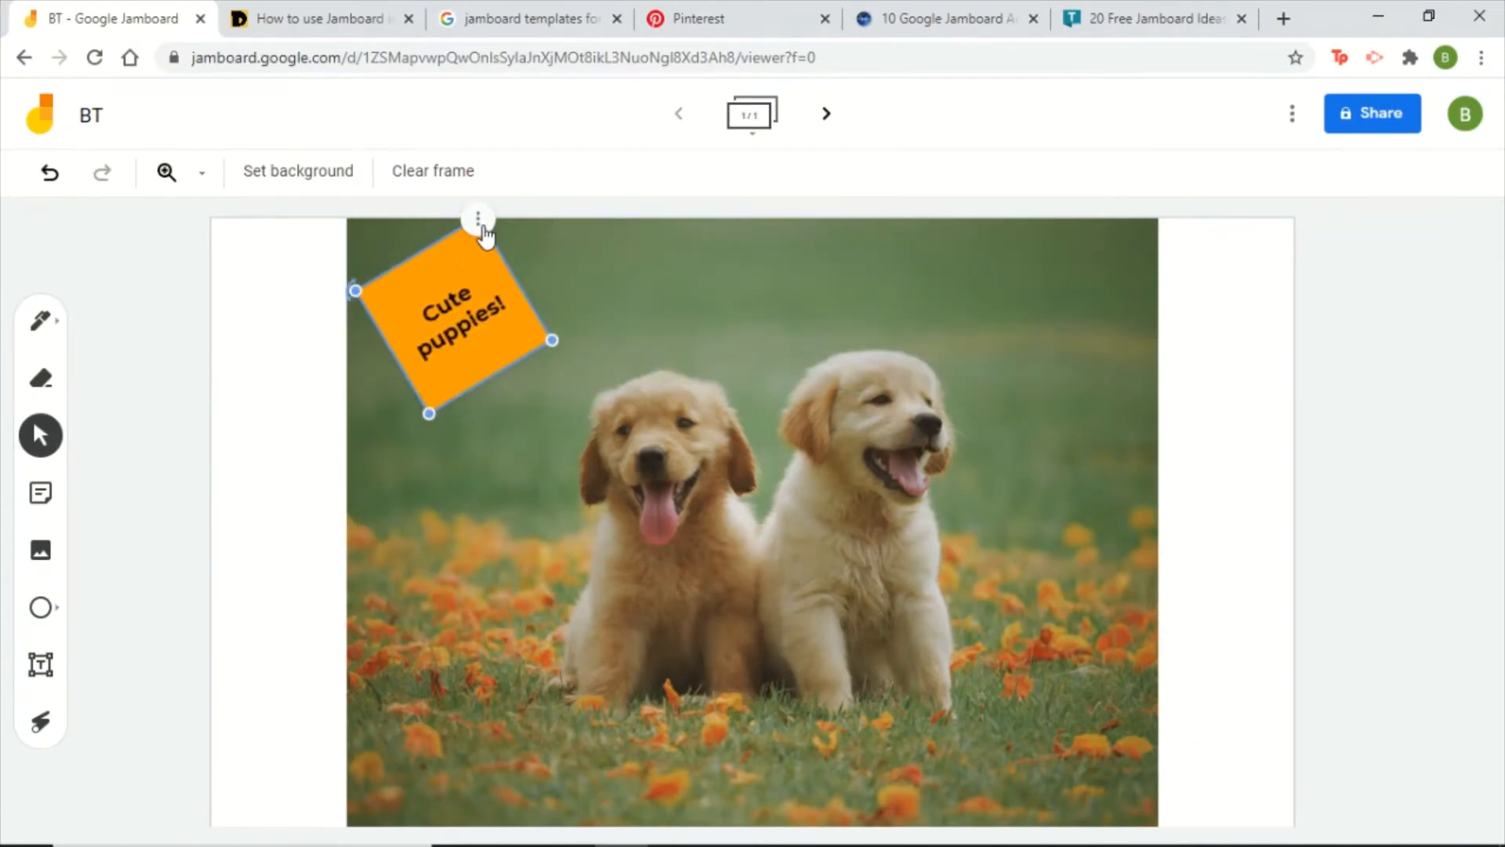
pyautogui.click(478, 219)
pyautogui.click(413, 250)
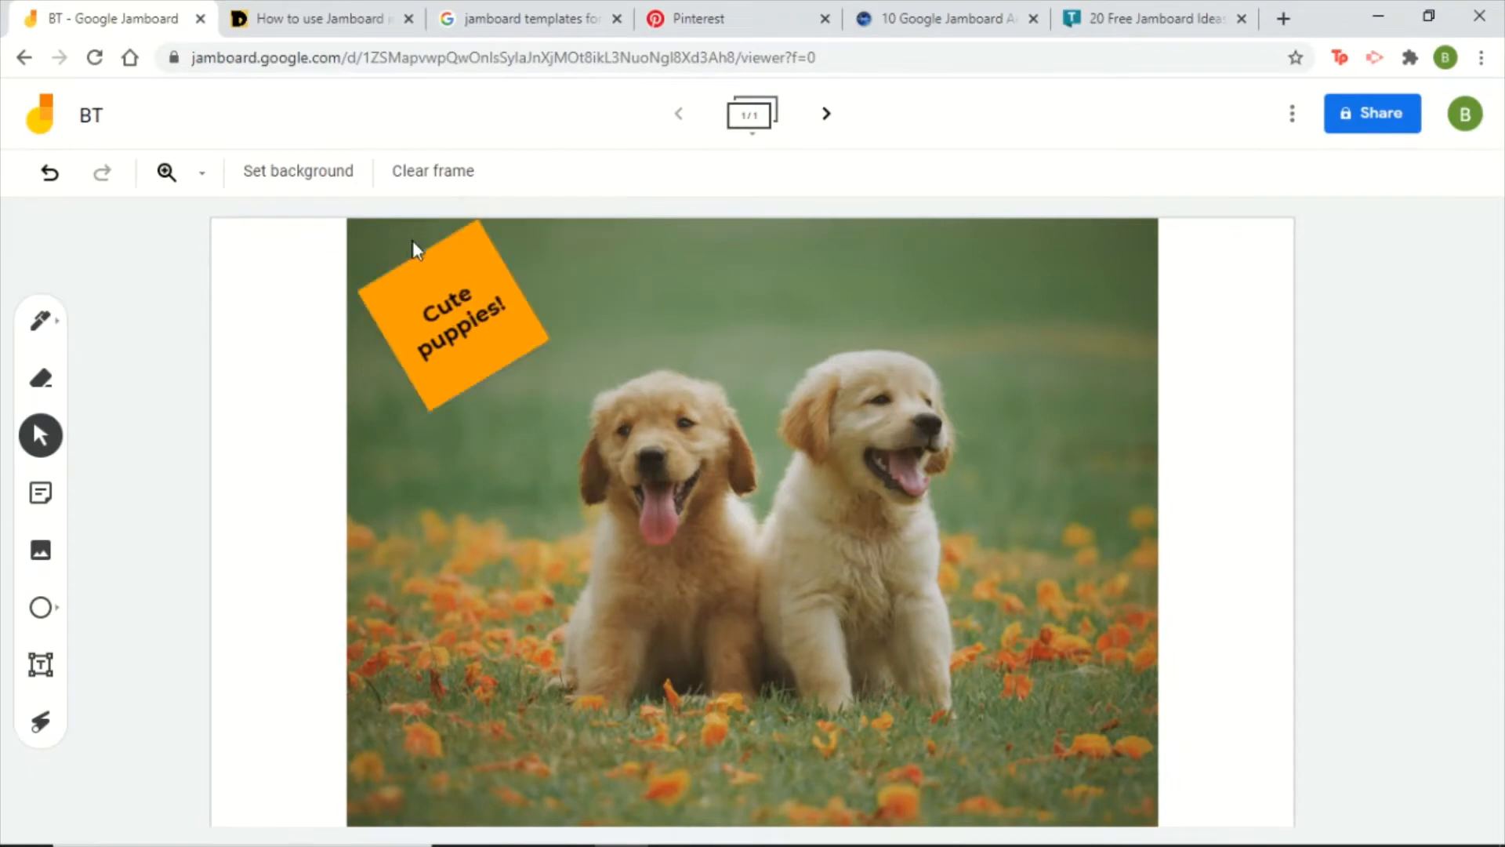
# - Duplicate the tilted "Cute puppies!" sticky note and delete the copy
pyautogui.click(463, 268)
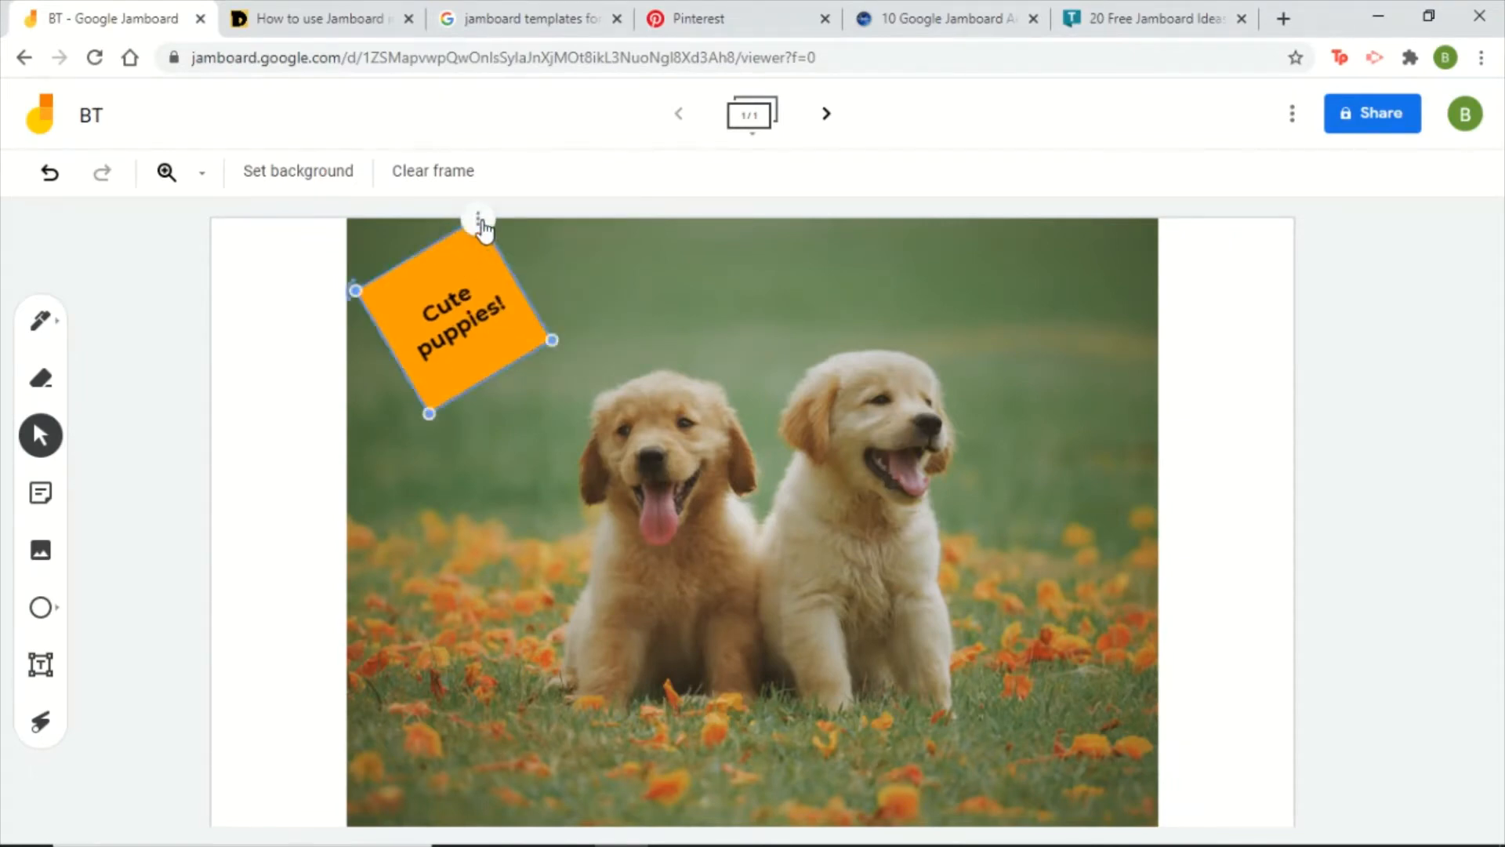
pyautogui.click(478, 220)
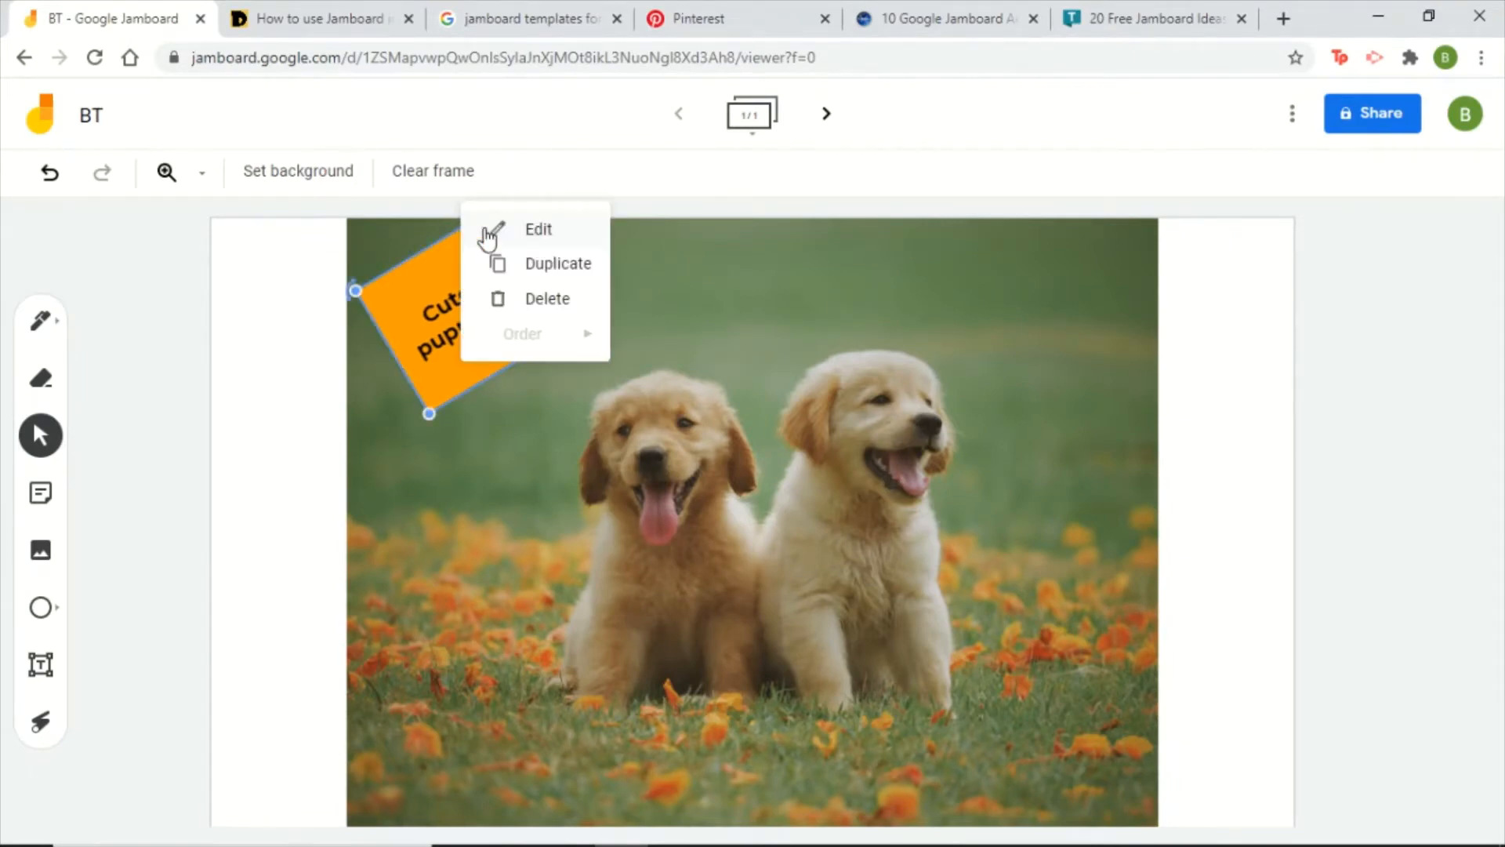
pyautogui.click(555, 267)
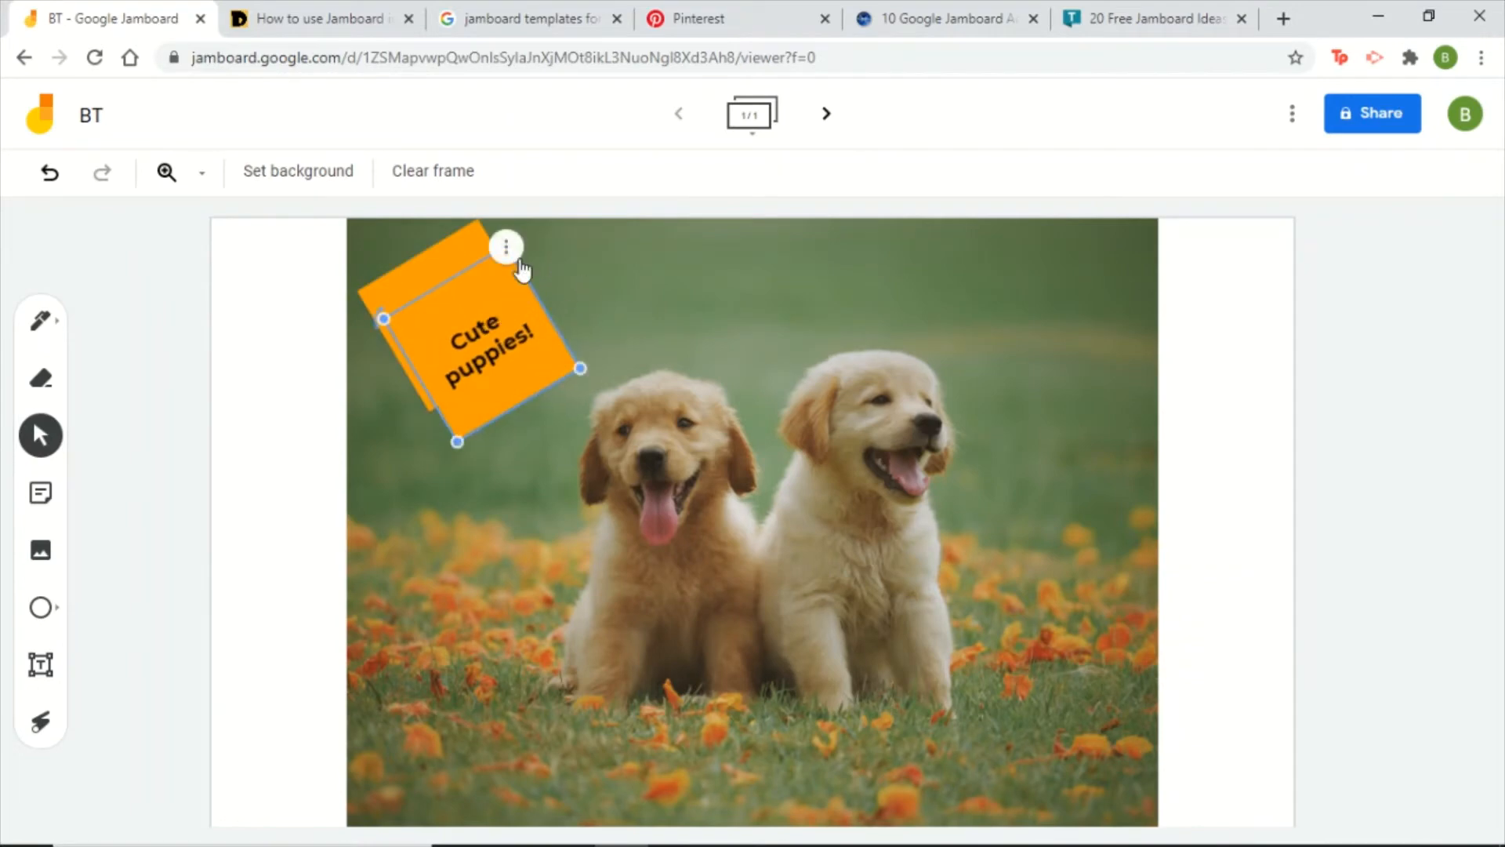
pyautogui.click(506, 256)
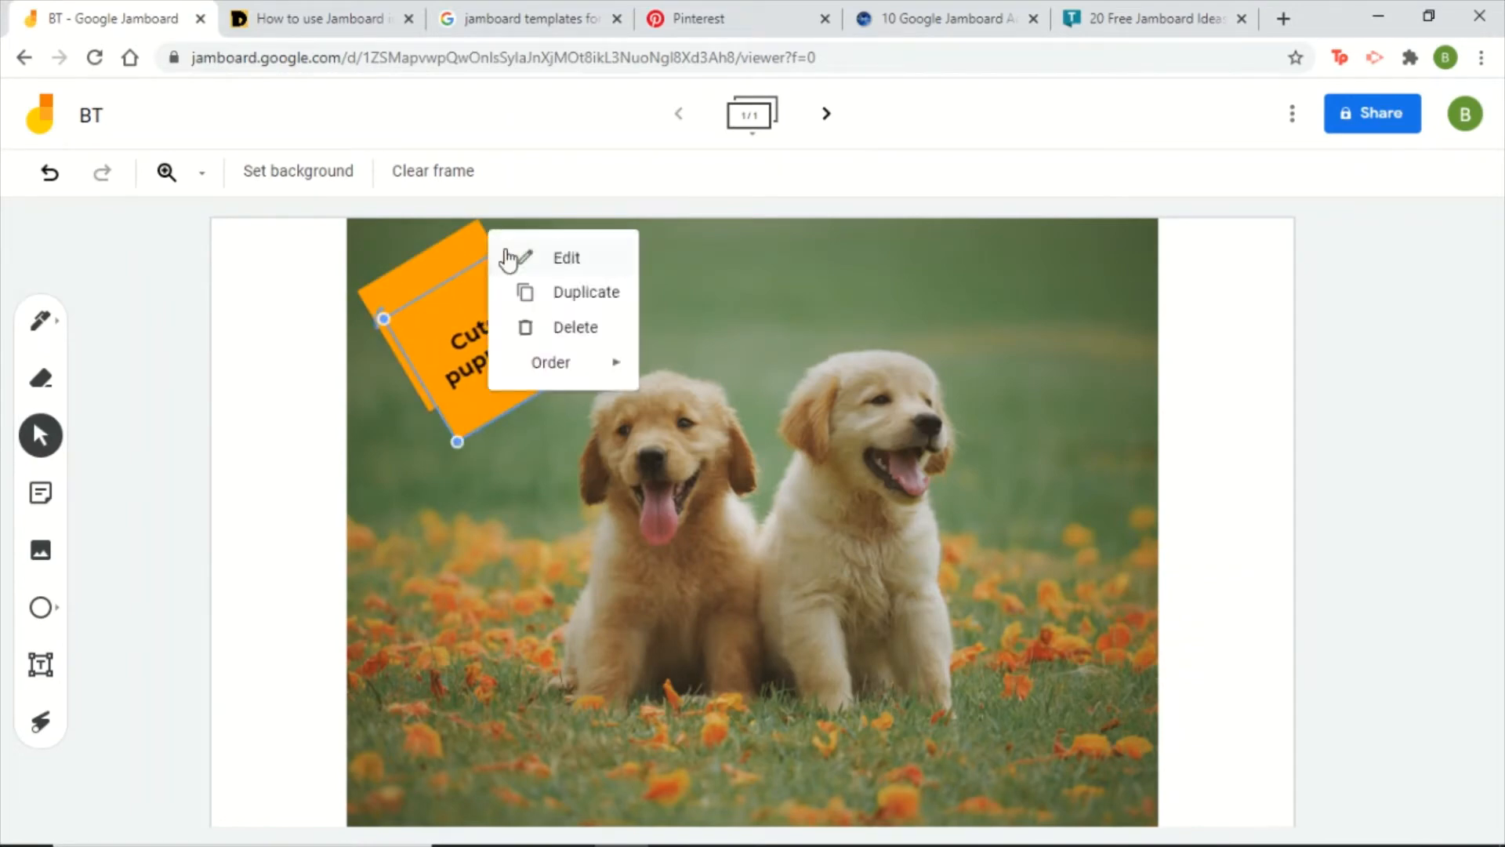
pyautogui.click(575, 329)
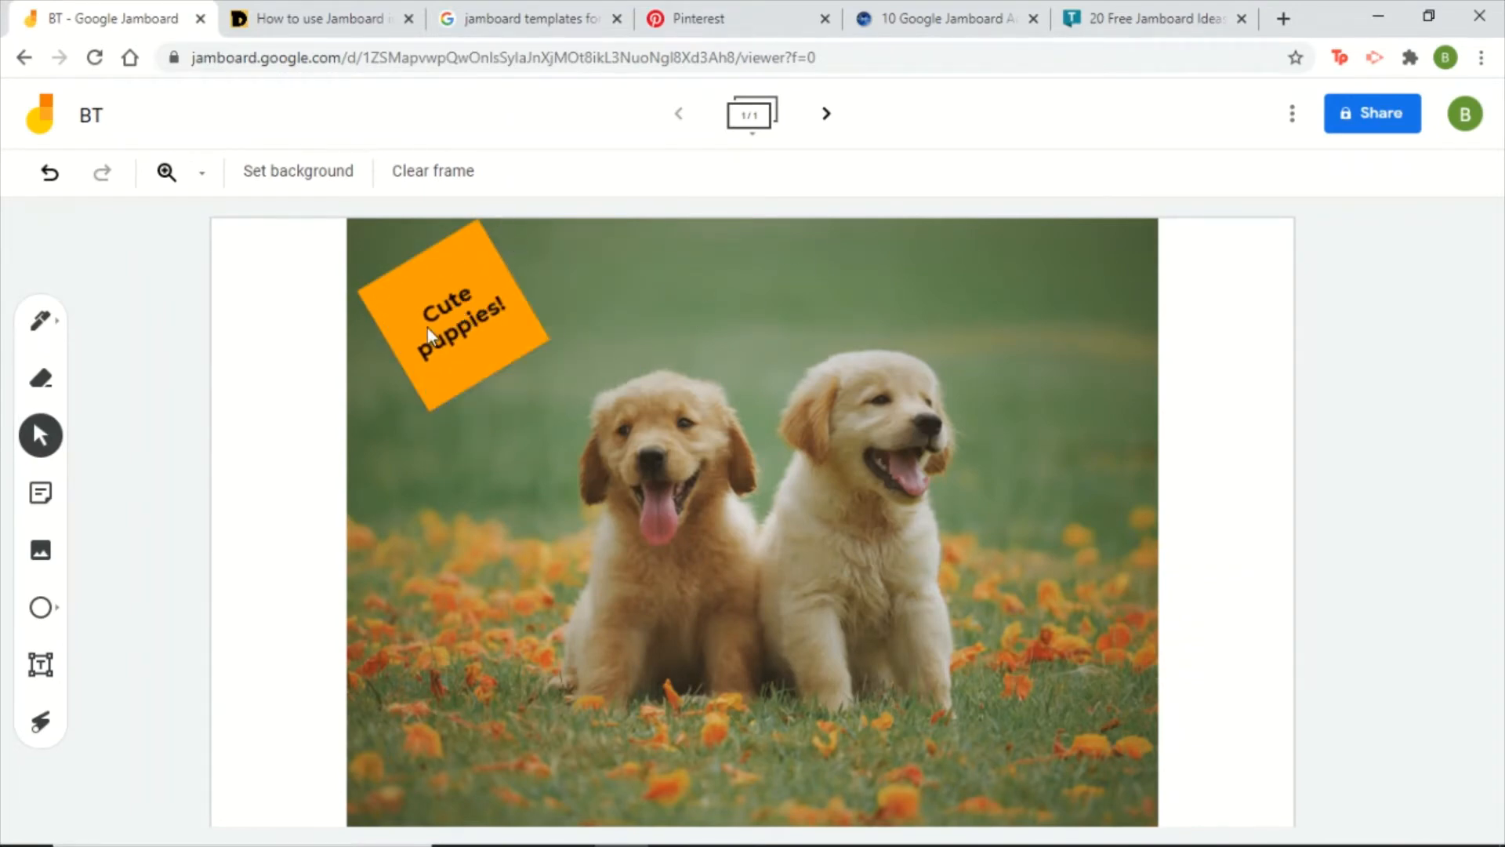
# - Reopen the "Cute puppies!" sticky note for editing and save it
pyautogui.click(486, 290)
pyautogui.click(478, 226)
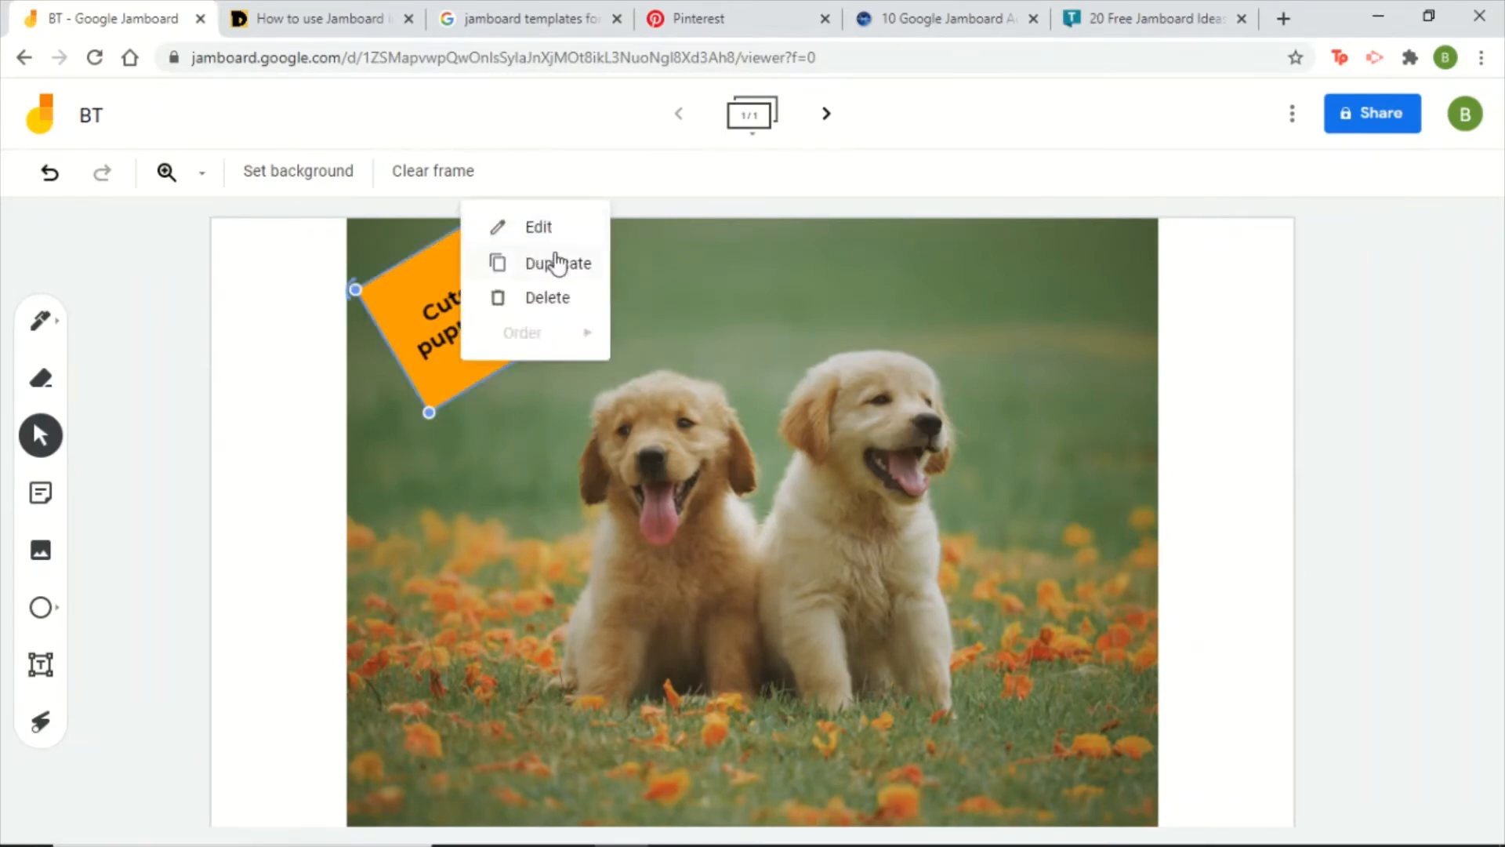
pyautogui.click(450, 312)
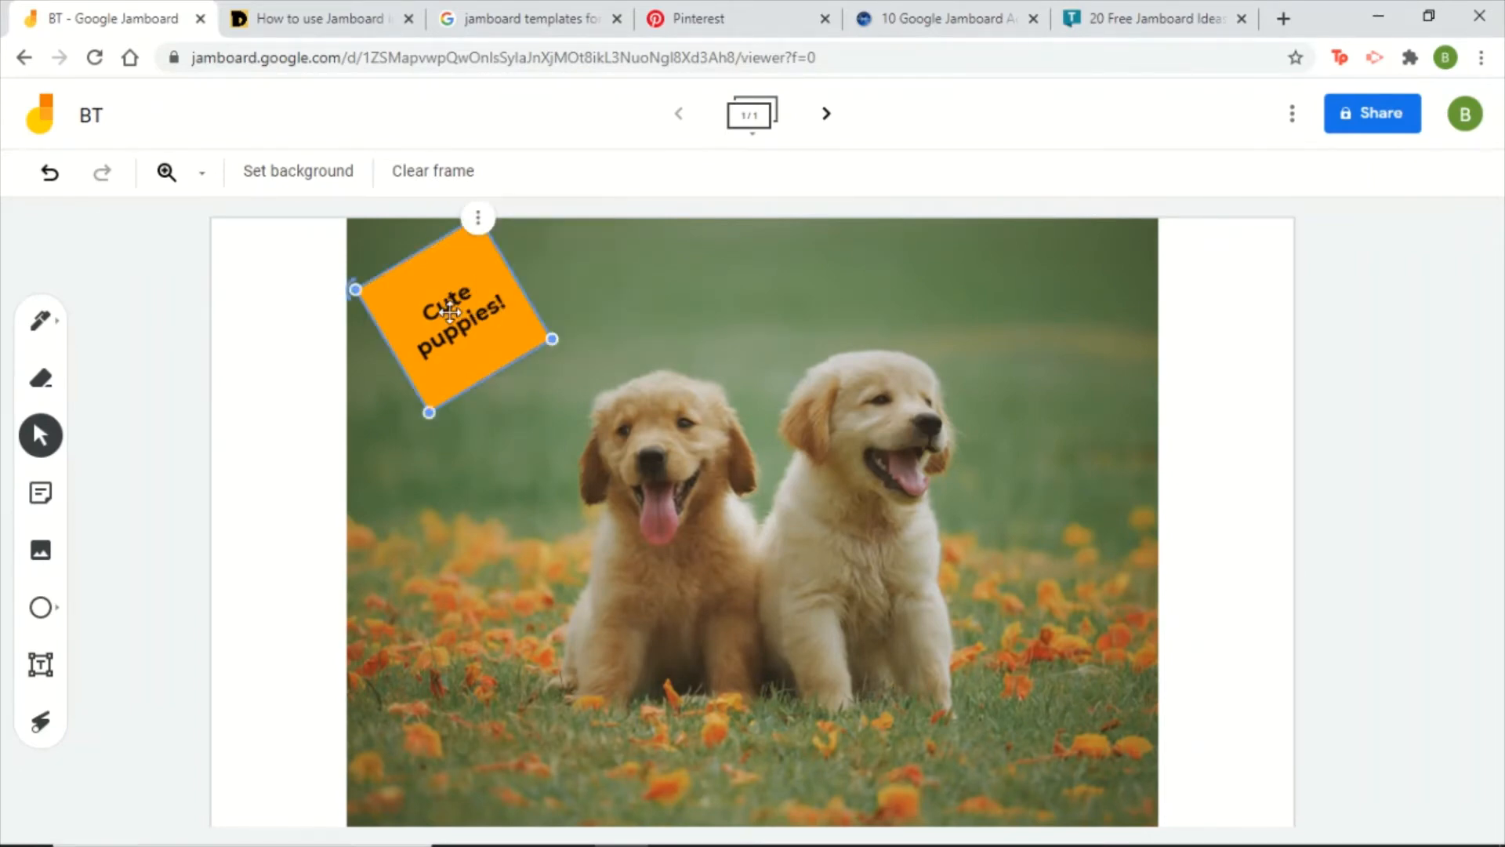
pyautogui.doubleClick(451, 320)
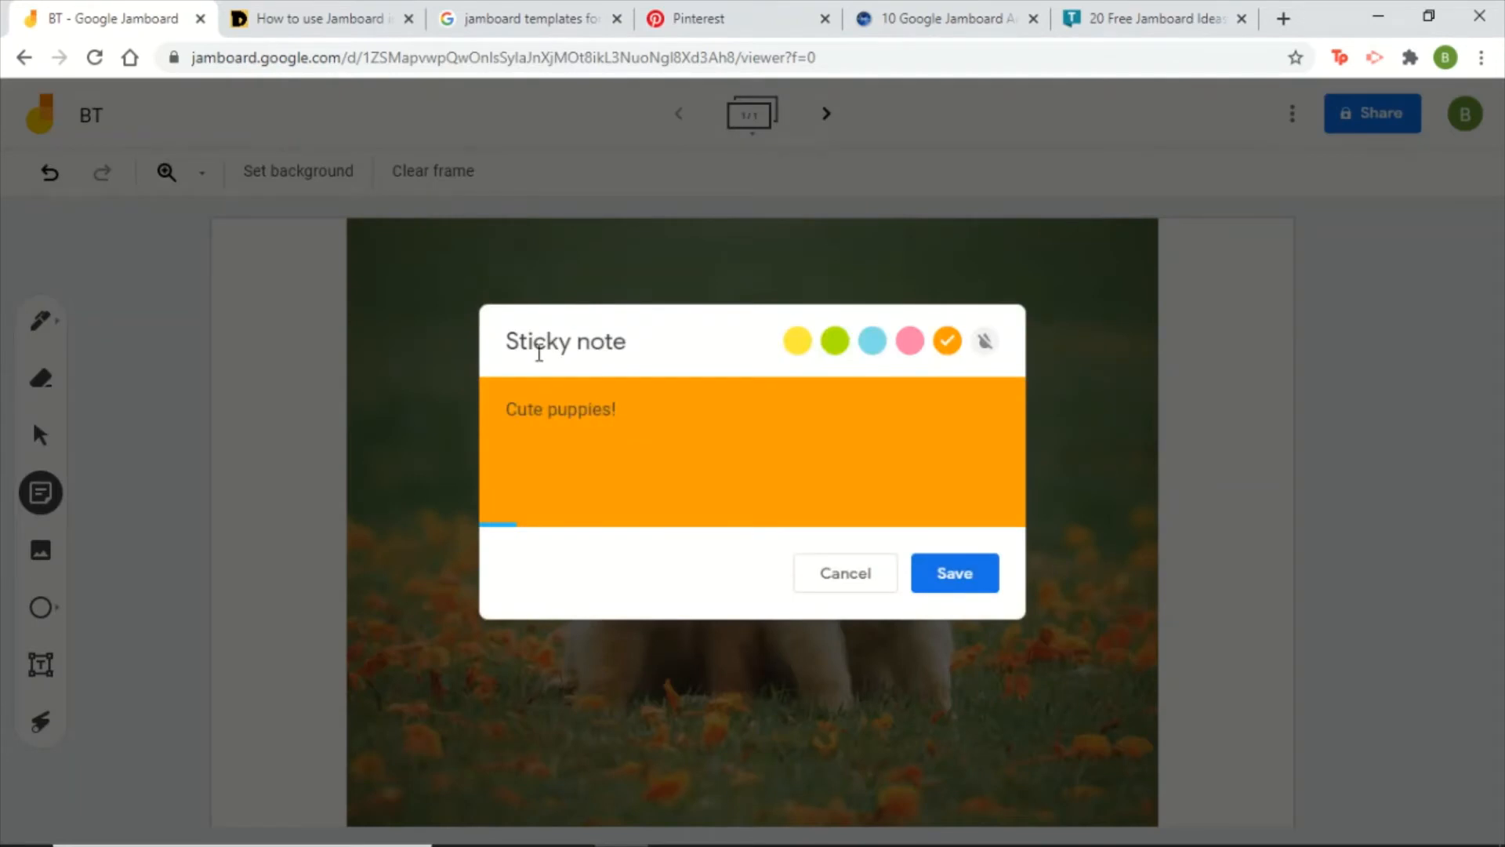
pyautogui.click(969, 576)
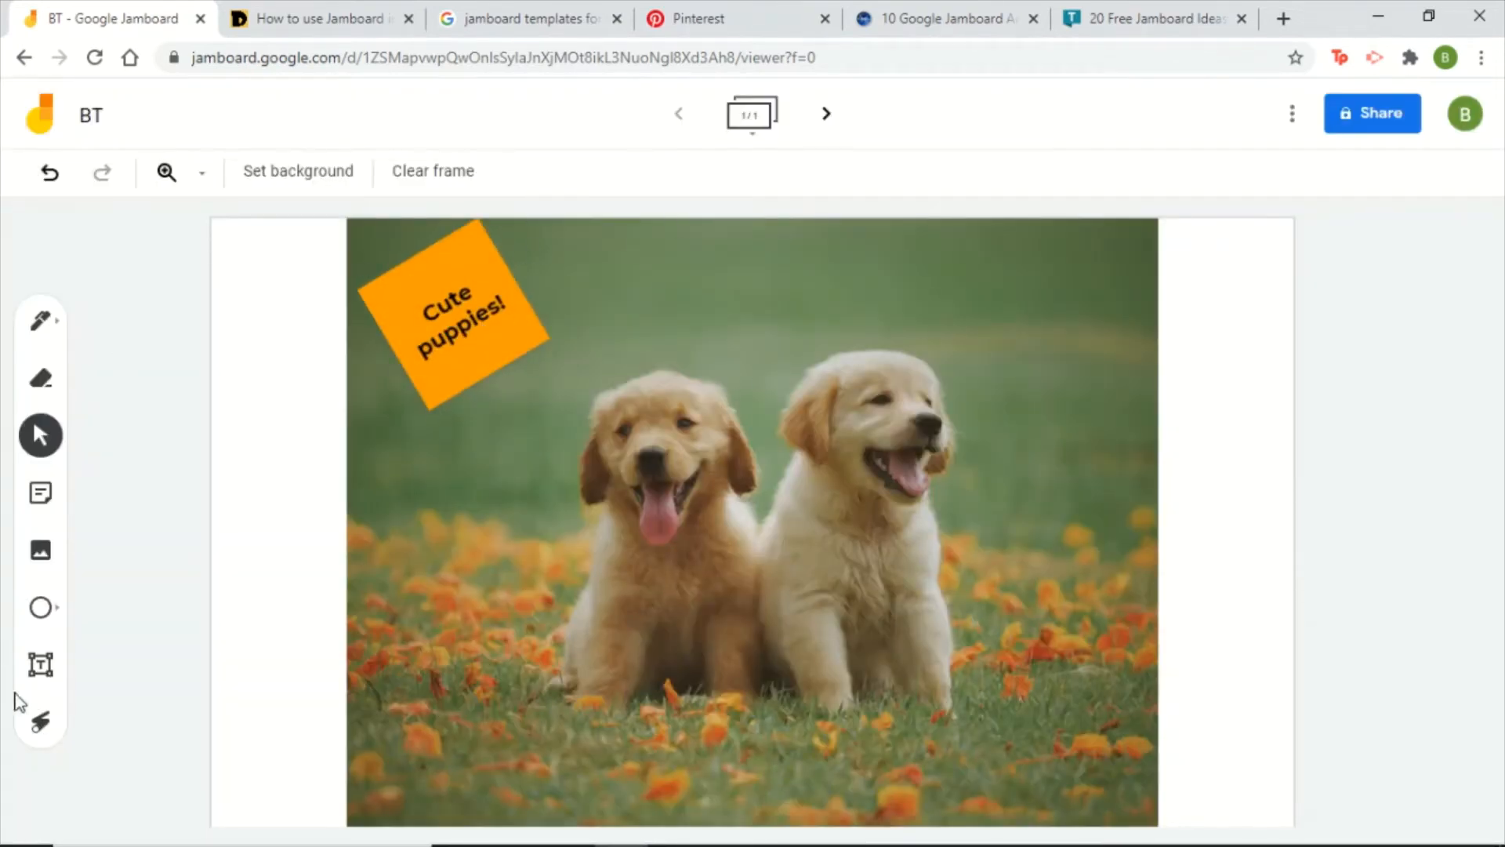
# - Search Google Images for "flower" and insert the picture of the single blue five-petalled flower into the frame
pyautogui.click(44, 553)
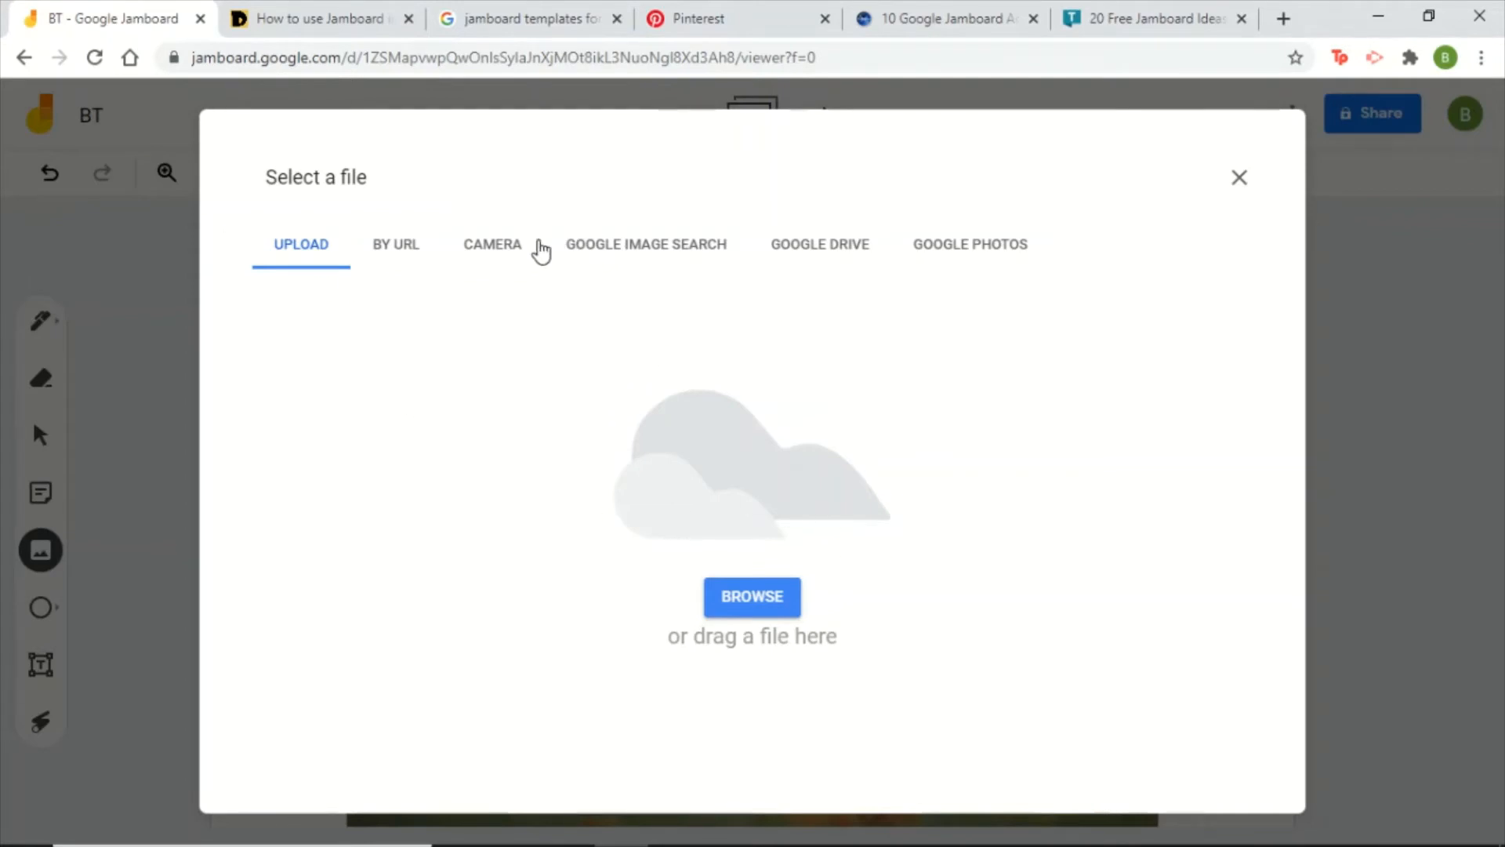
pyautogui.click(600, 255)
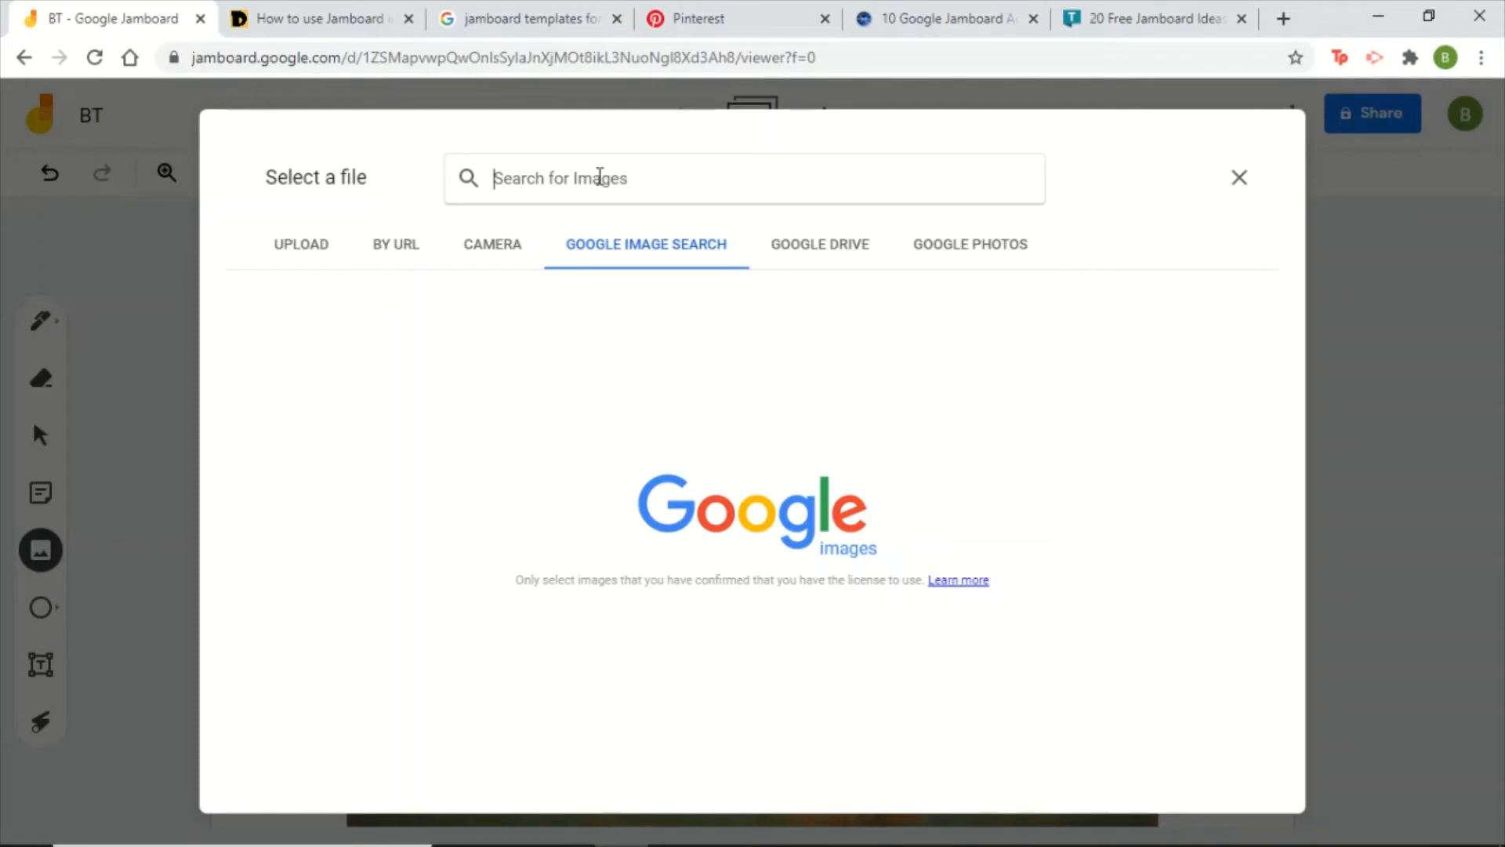
pyautogui.write('f')
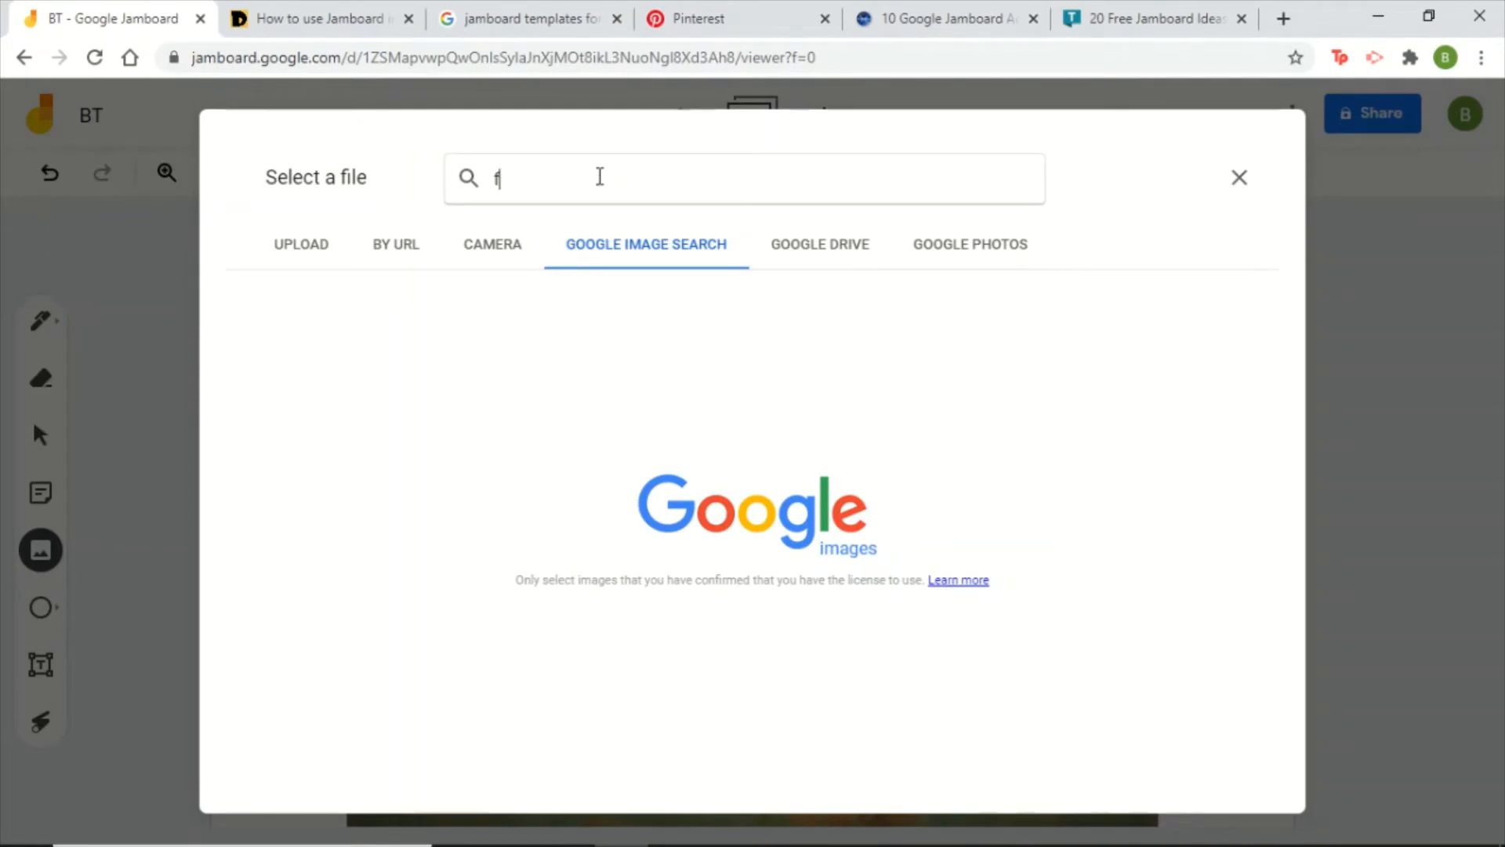
pyautogui.write('lower')
pyautogui.press('Return')
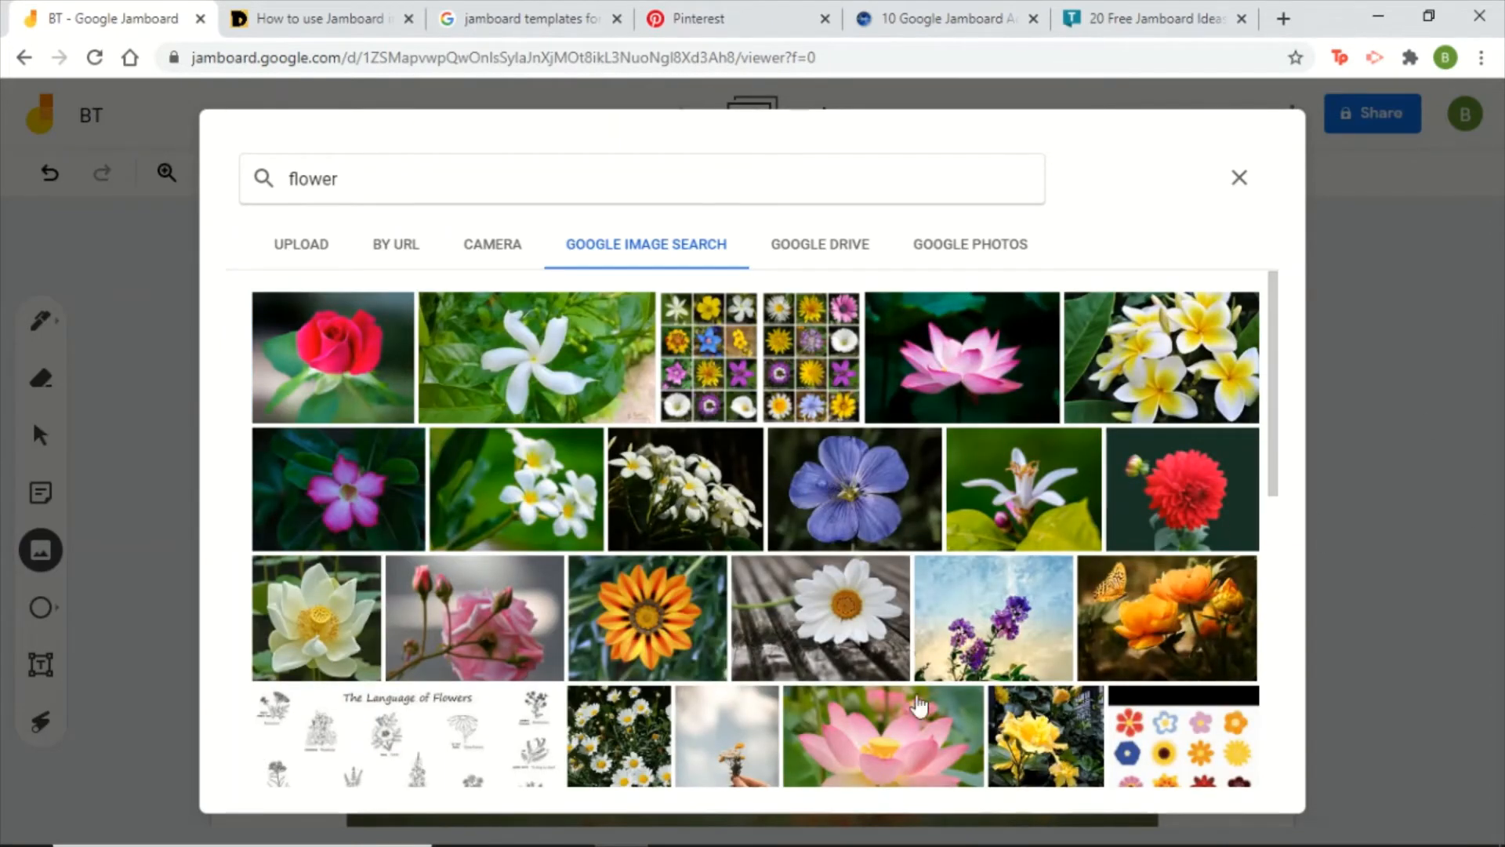
pyautogui.click(853, 541)
pyautogui.click(1222, 759)
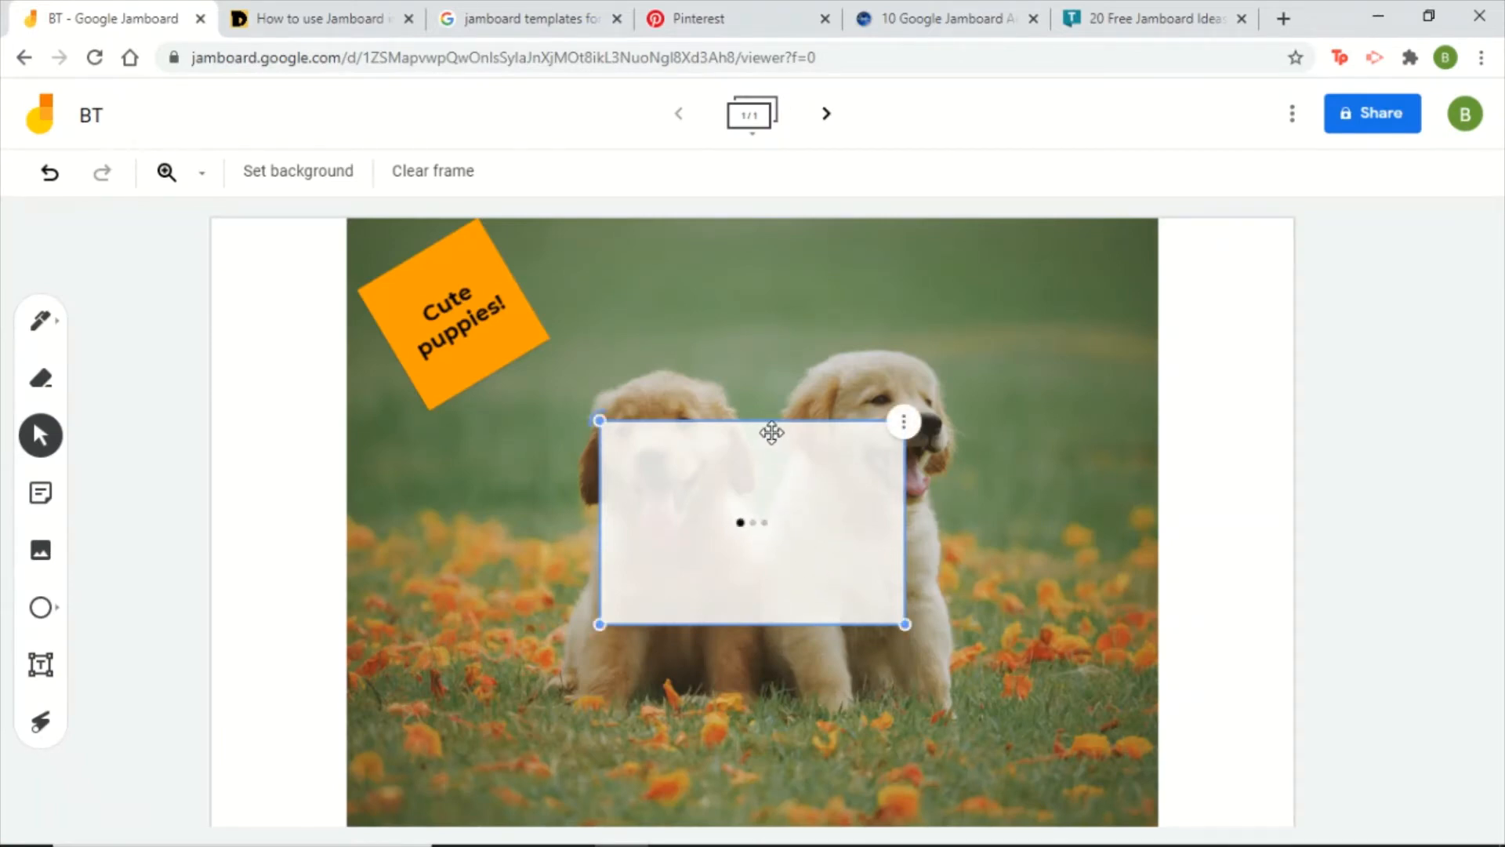
# - Shrink the flower image slightly and place it over the upper-right corner of the puppy picture
pyautogui.moveTo(778, 450); pyautogui.dragTo(1047, 264)
pyautogui.moveTo(868, 437); pyautogui.dragTo(936, 453)
pyautogui.moveTo(1065, 345); pyautogui.dragTo(1165, 288)
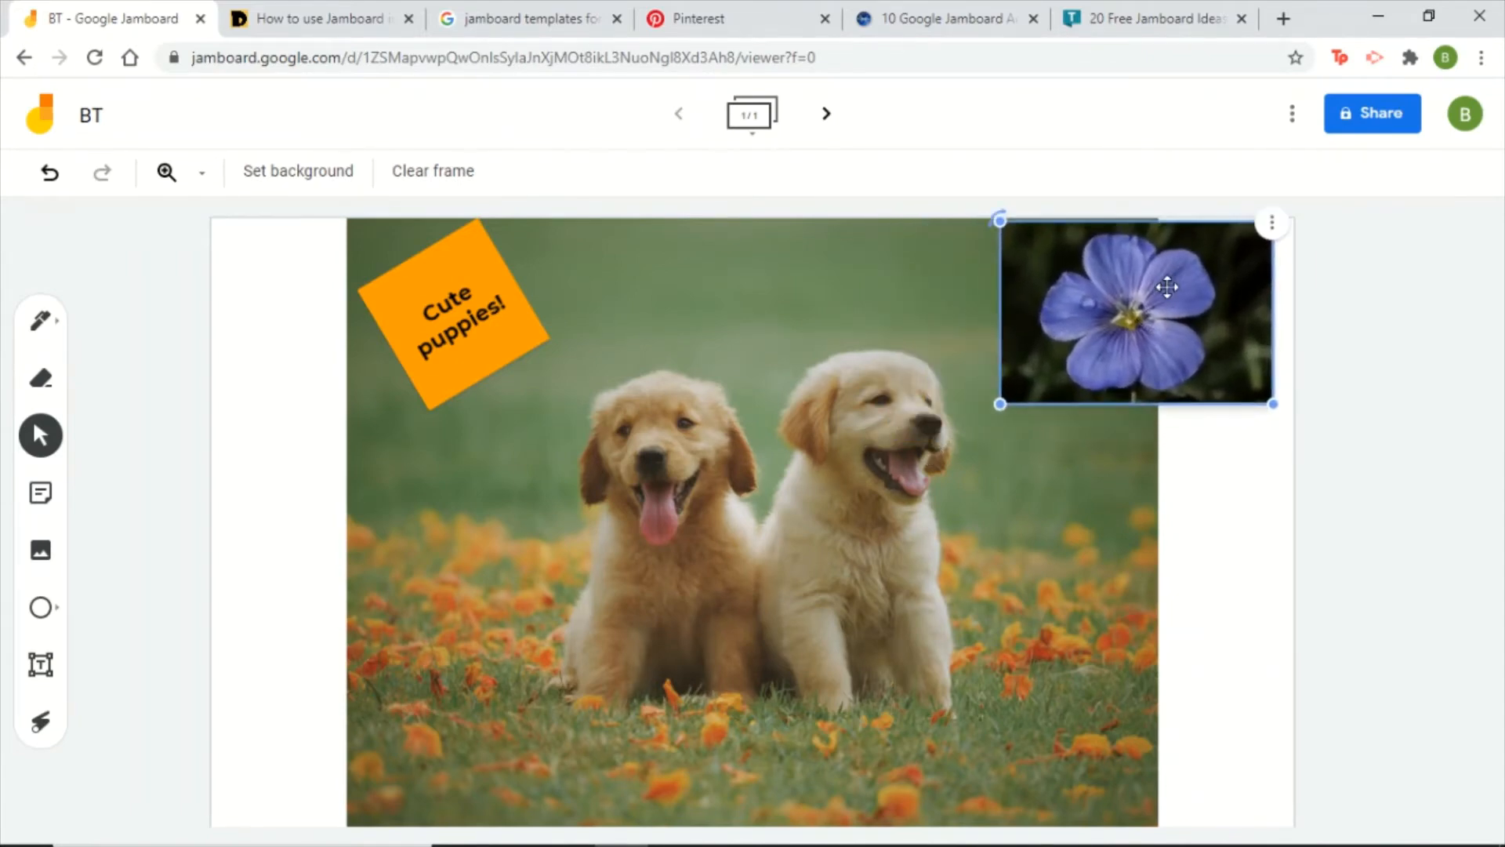
pyautogui.click(1268, 599)
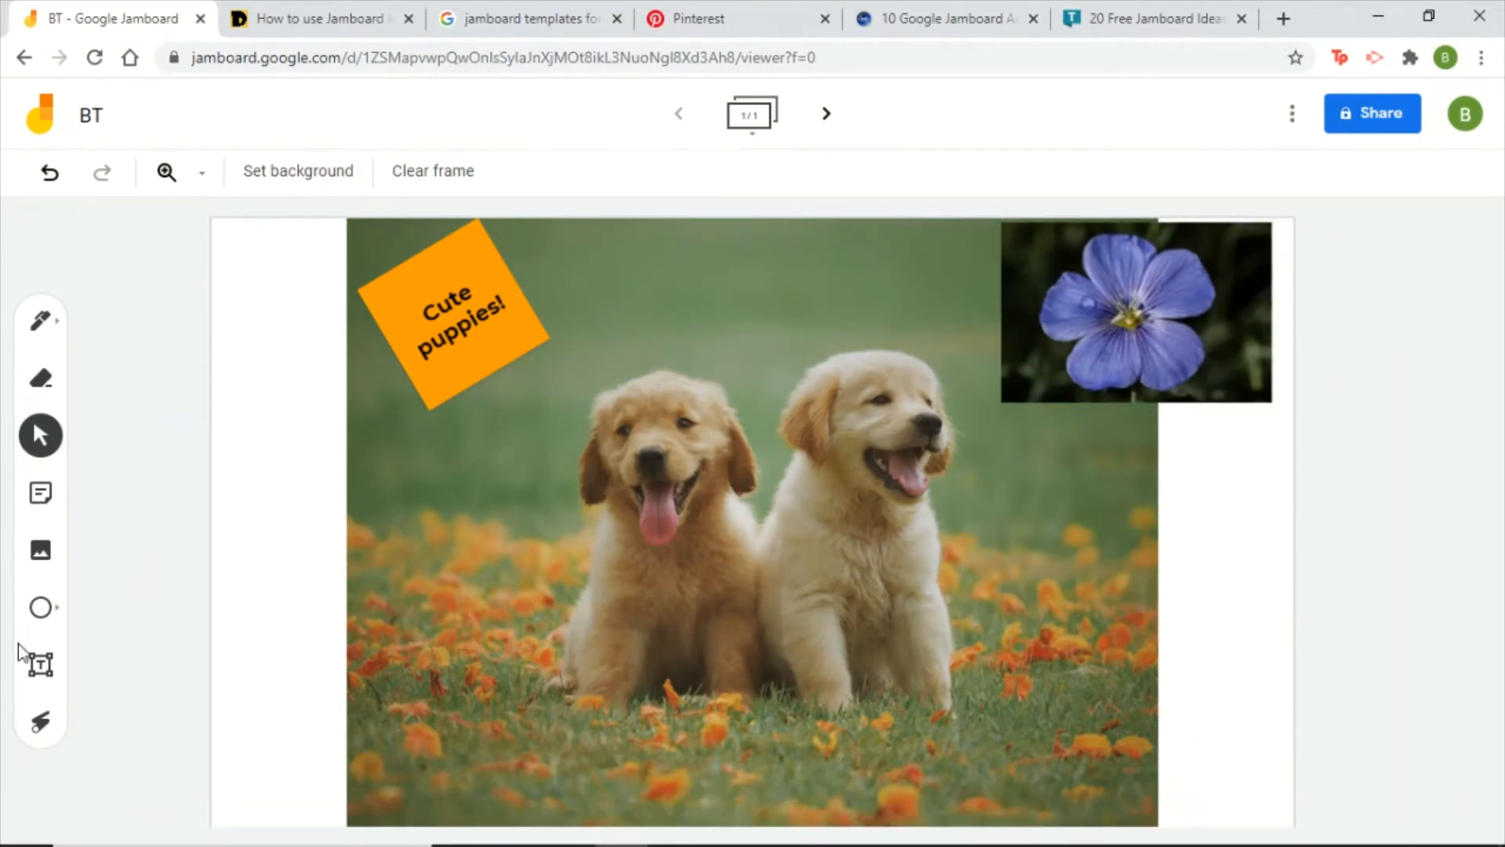
# - Draw a wide right-pointing arrow shape from the frame's left margin across the left puppy
pyautogui.click(41, 607)
pyautogui.click(54, 608)
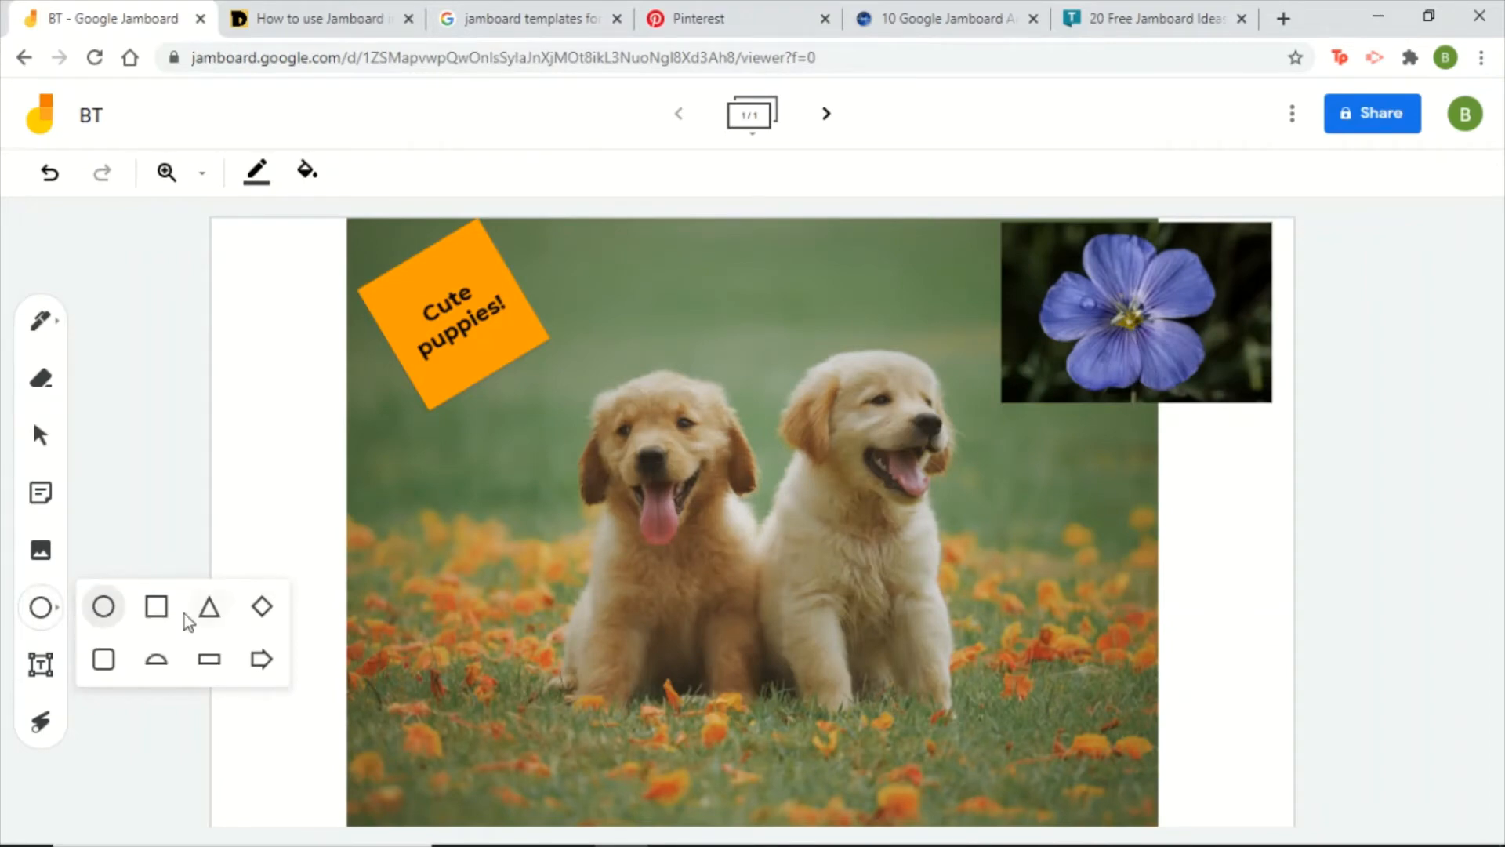
pyautogui.click(262, 661)
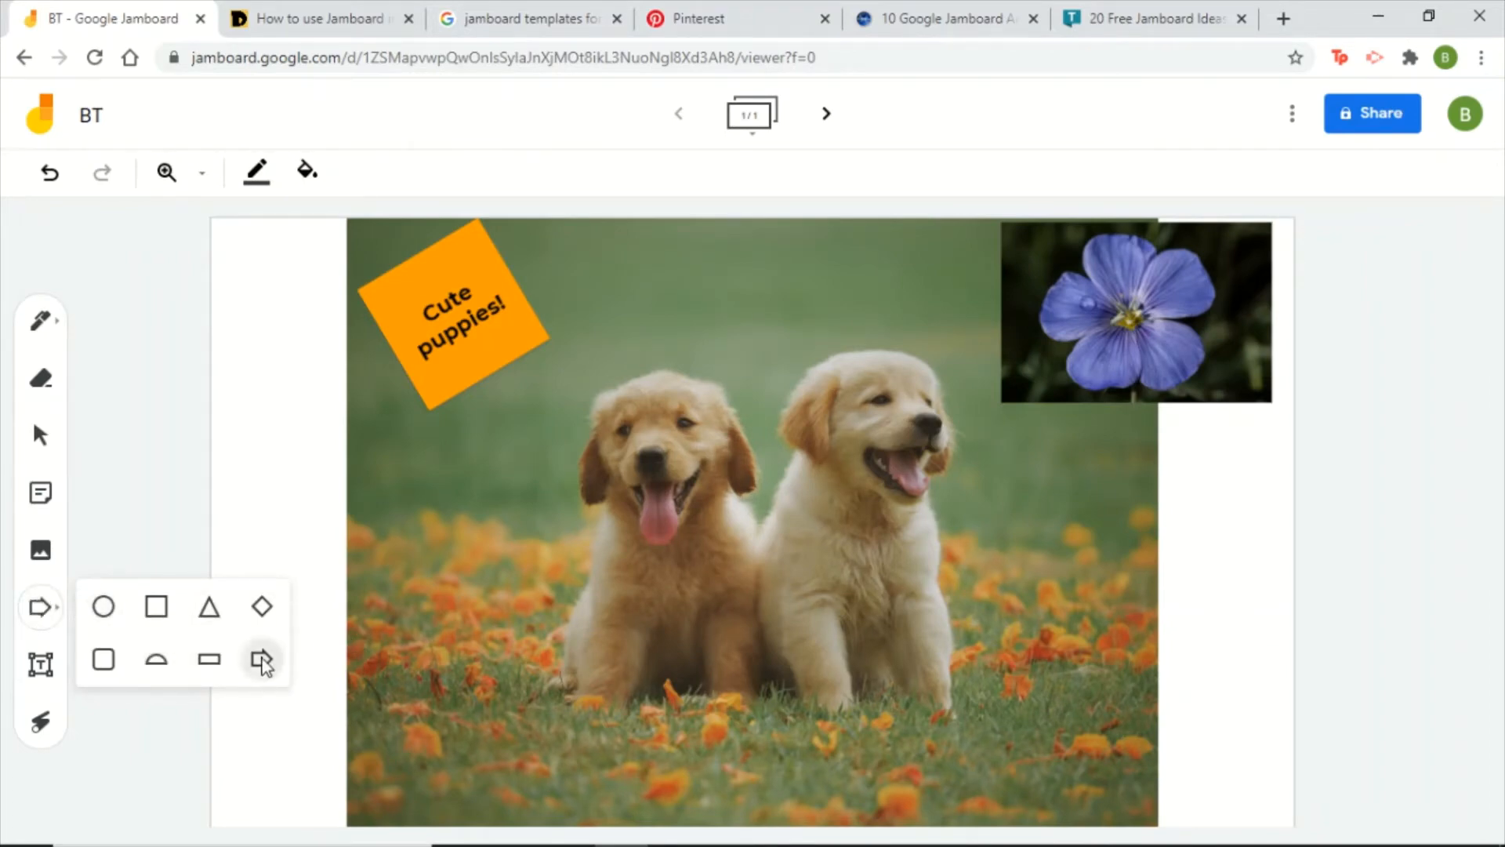
pyautogui.moveTo(307, 471); pyautogui.dragTo(743, 621)
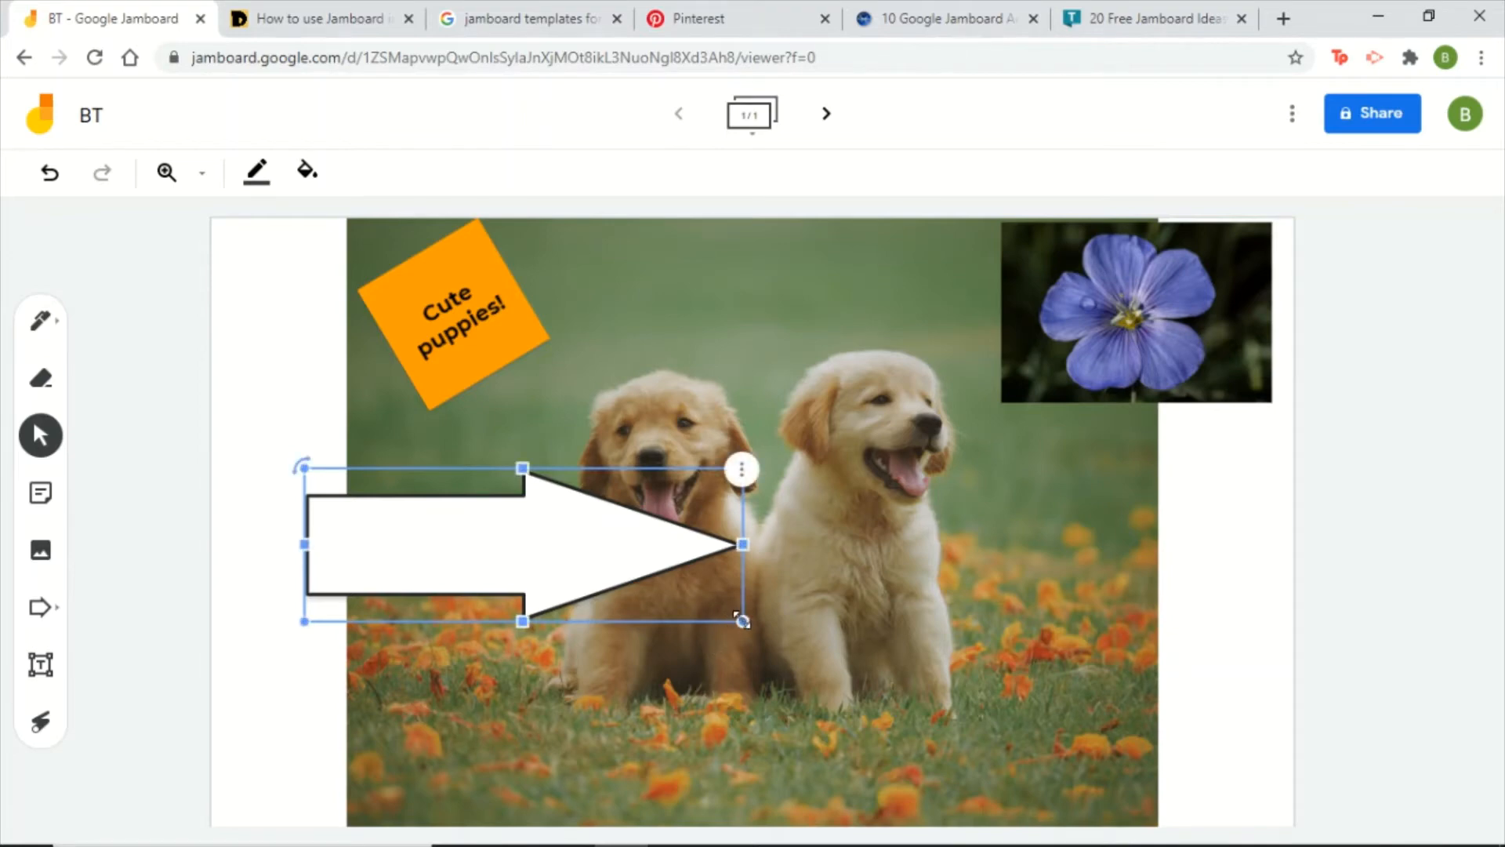
# - Reduce the arrow to about 70% of its drawn size, tilting it clockwise and rotating it back to horizontal beside the left puppy's face
pyautogui.moveTo(741, 619); pyautogui.dragTo(782, 692)
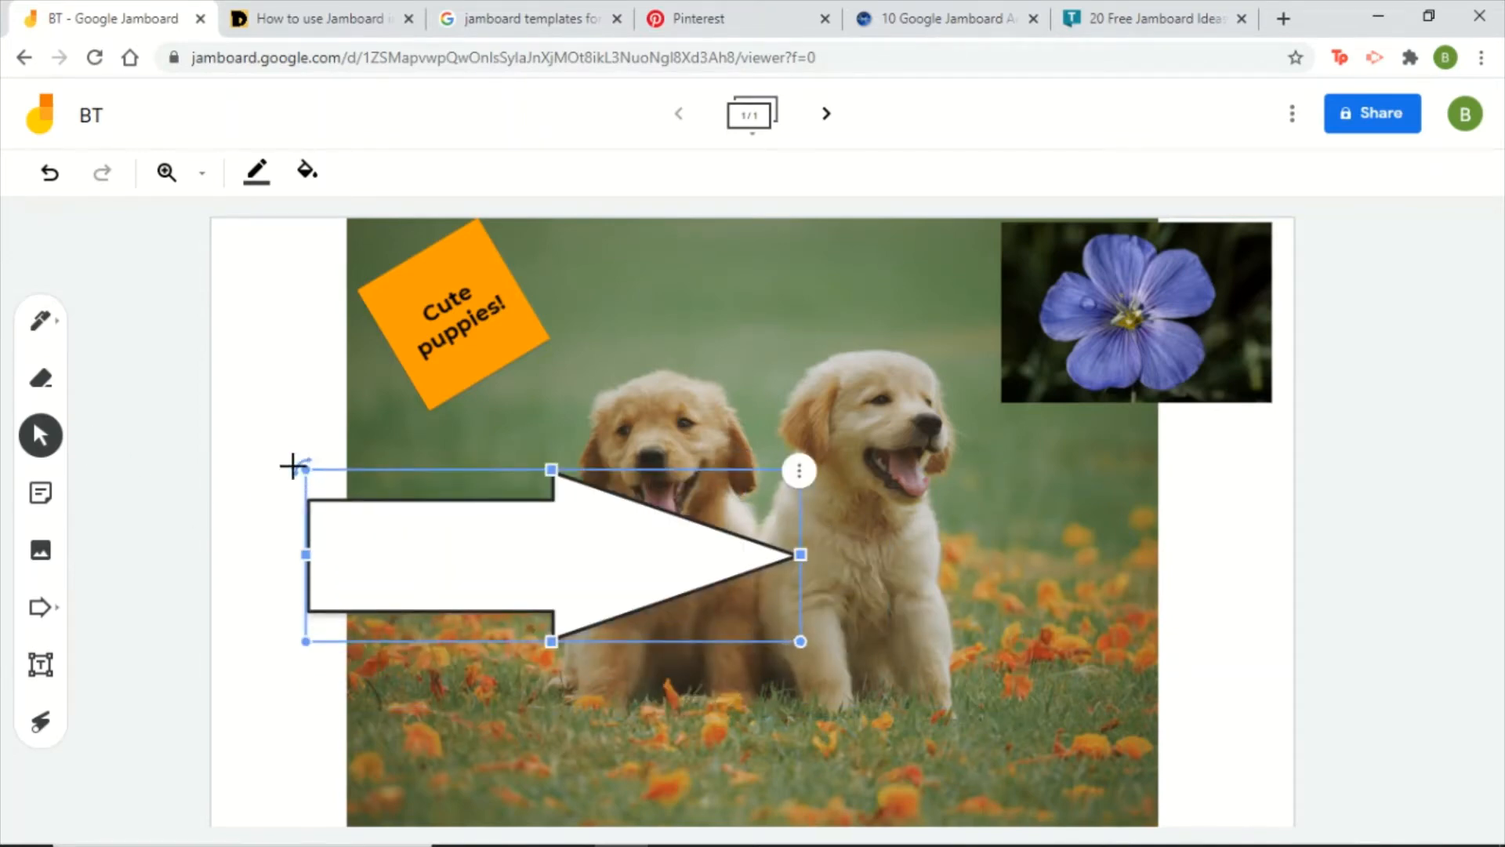
pyautogui.moveTo(300, 465); pyautogui.dragTo(407, 427)
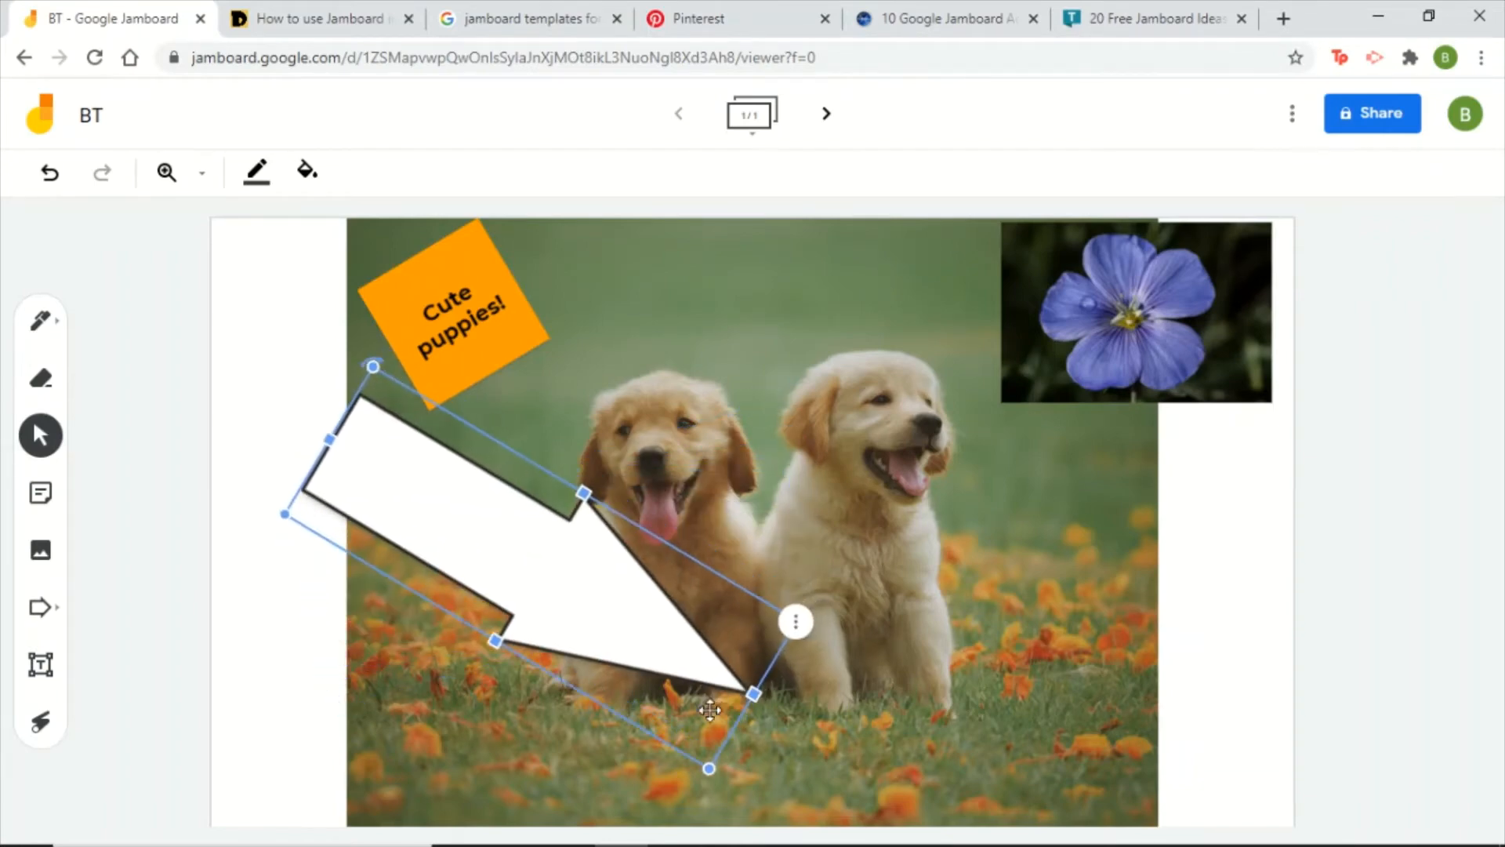
pyautogui.moveTo(707, 776); pyautogui.dragTo(581, 620)
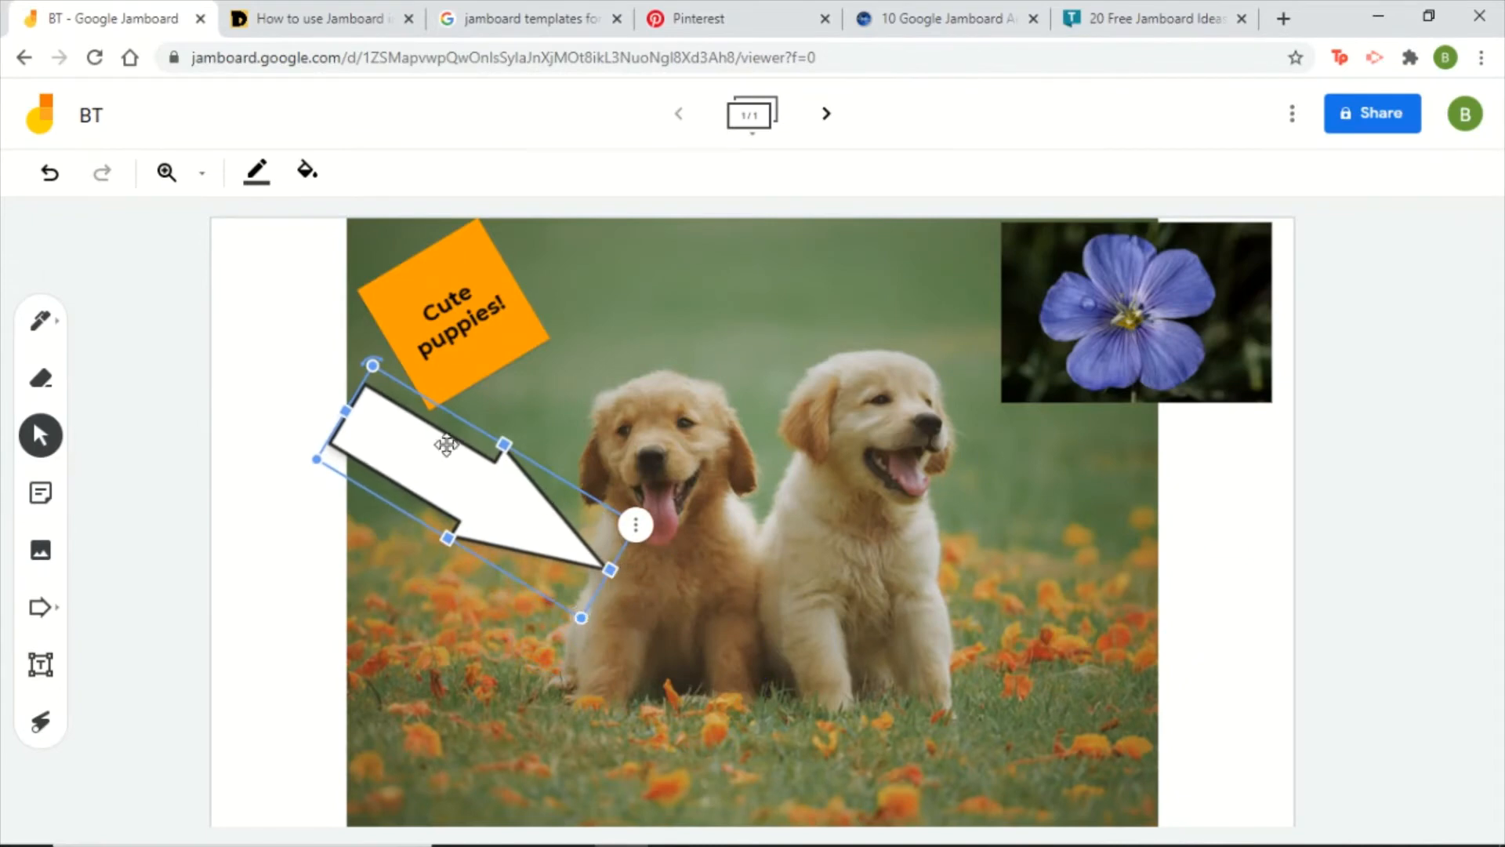
pyautogui.moveTo(358, 366); pyautogui.dragTo(316, 426)
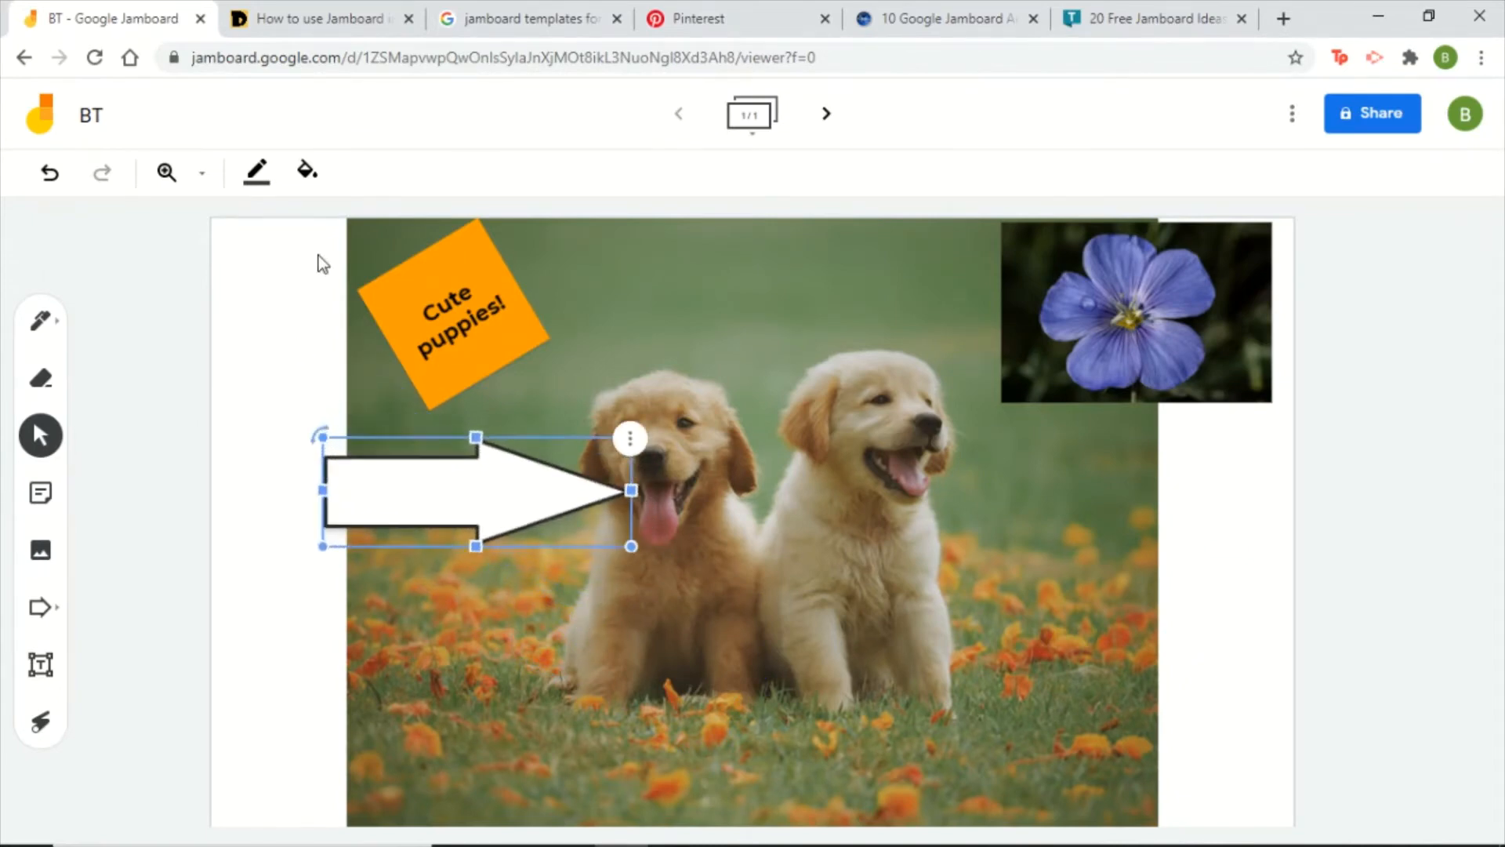
# - Try a blue outline on the arrow, change it to green and set the arrow's fill to light green
pyautogui.click(255, 173)
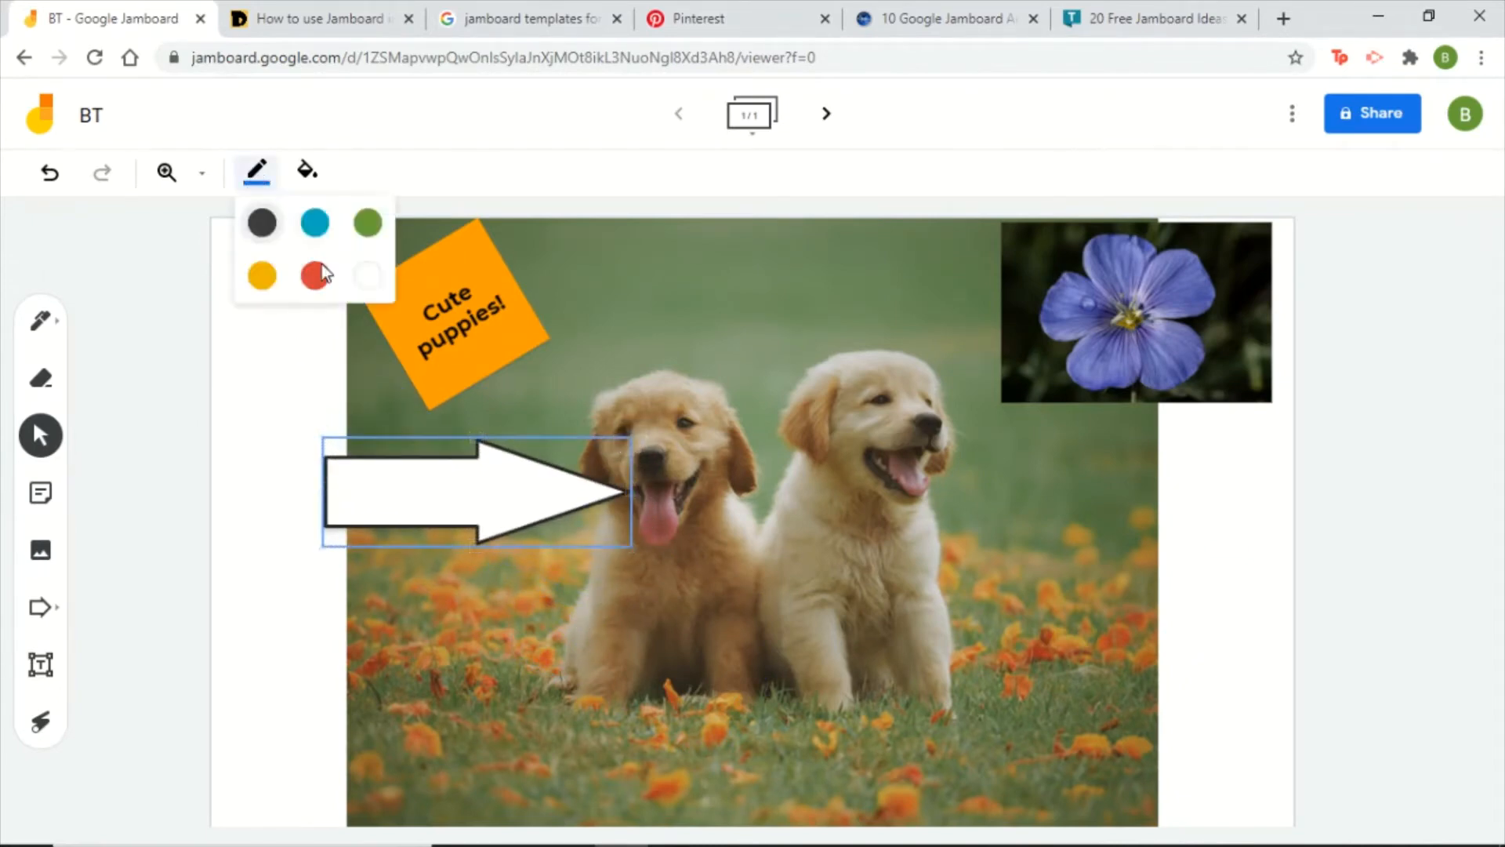
pyautogui.click(315, 224)
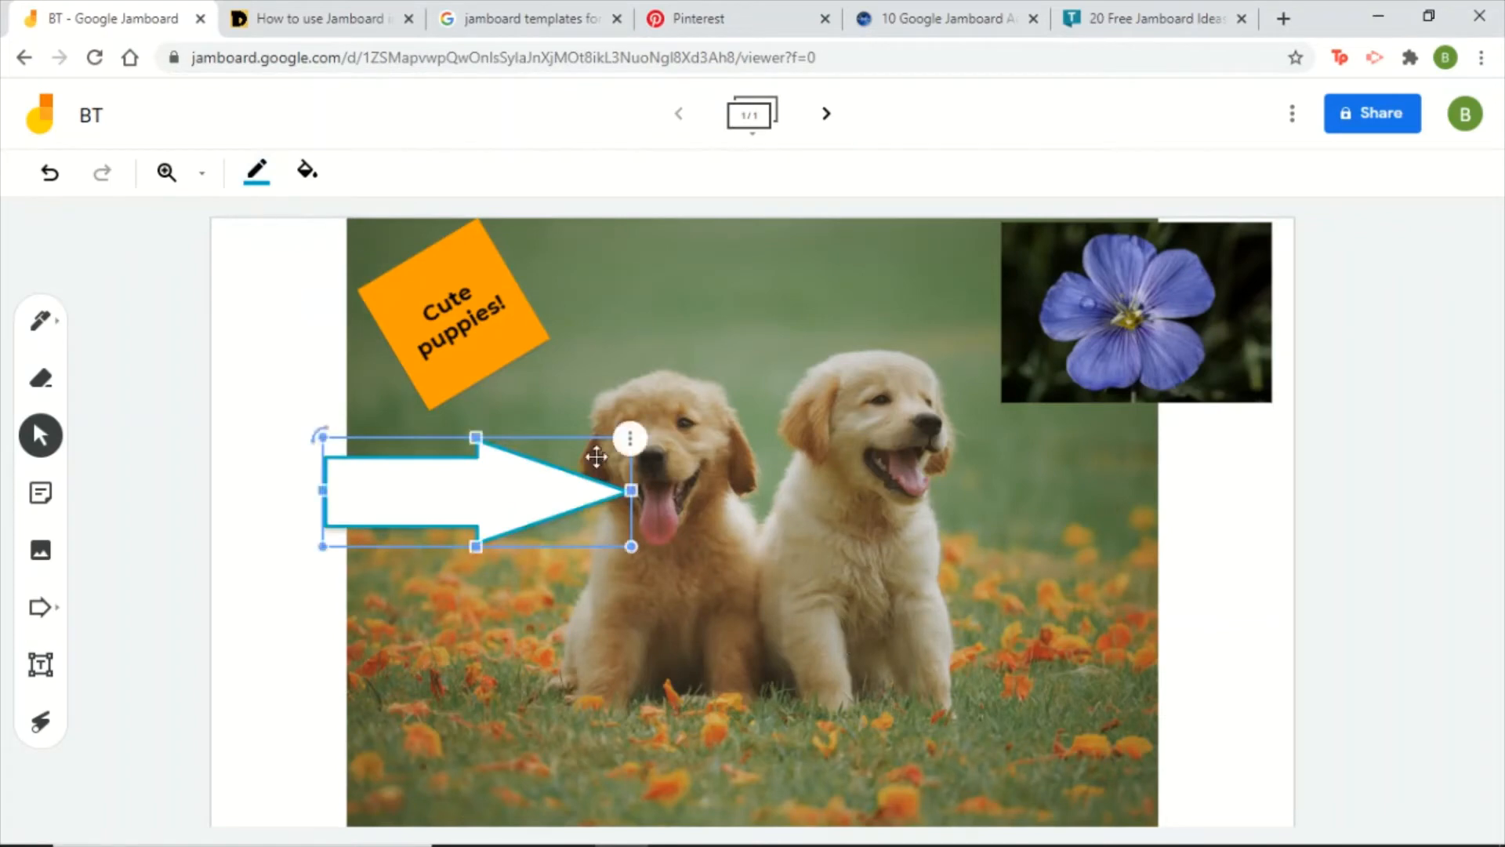
pyautogui.click(256, 171)
pyautogui.click(367, 222)
pyautogui.click(410, 535)
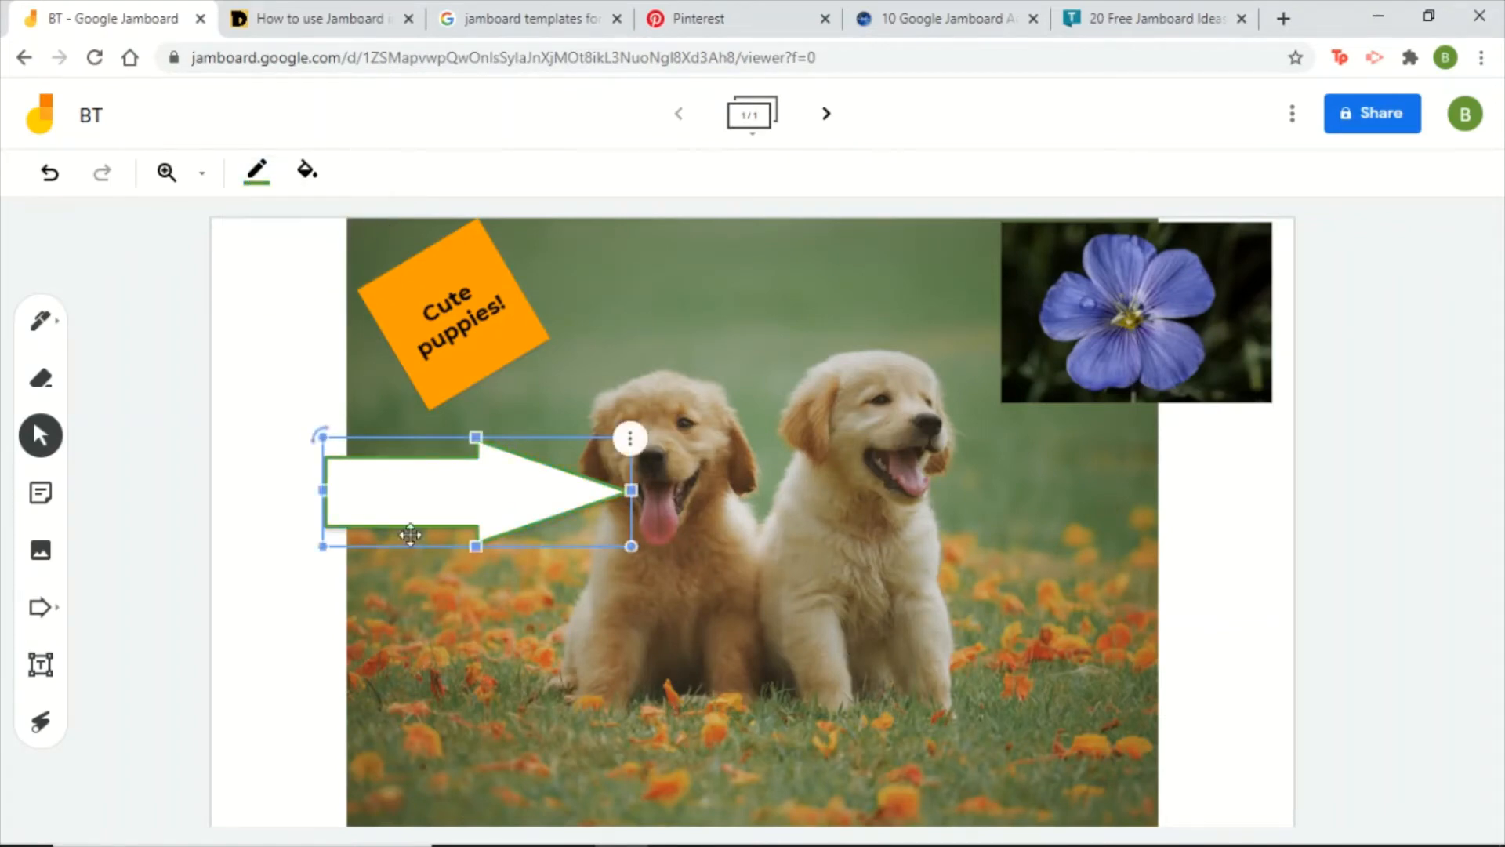
pyautogui.click(306, 171)
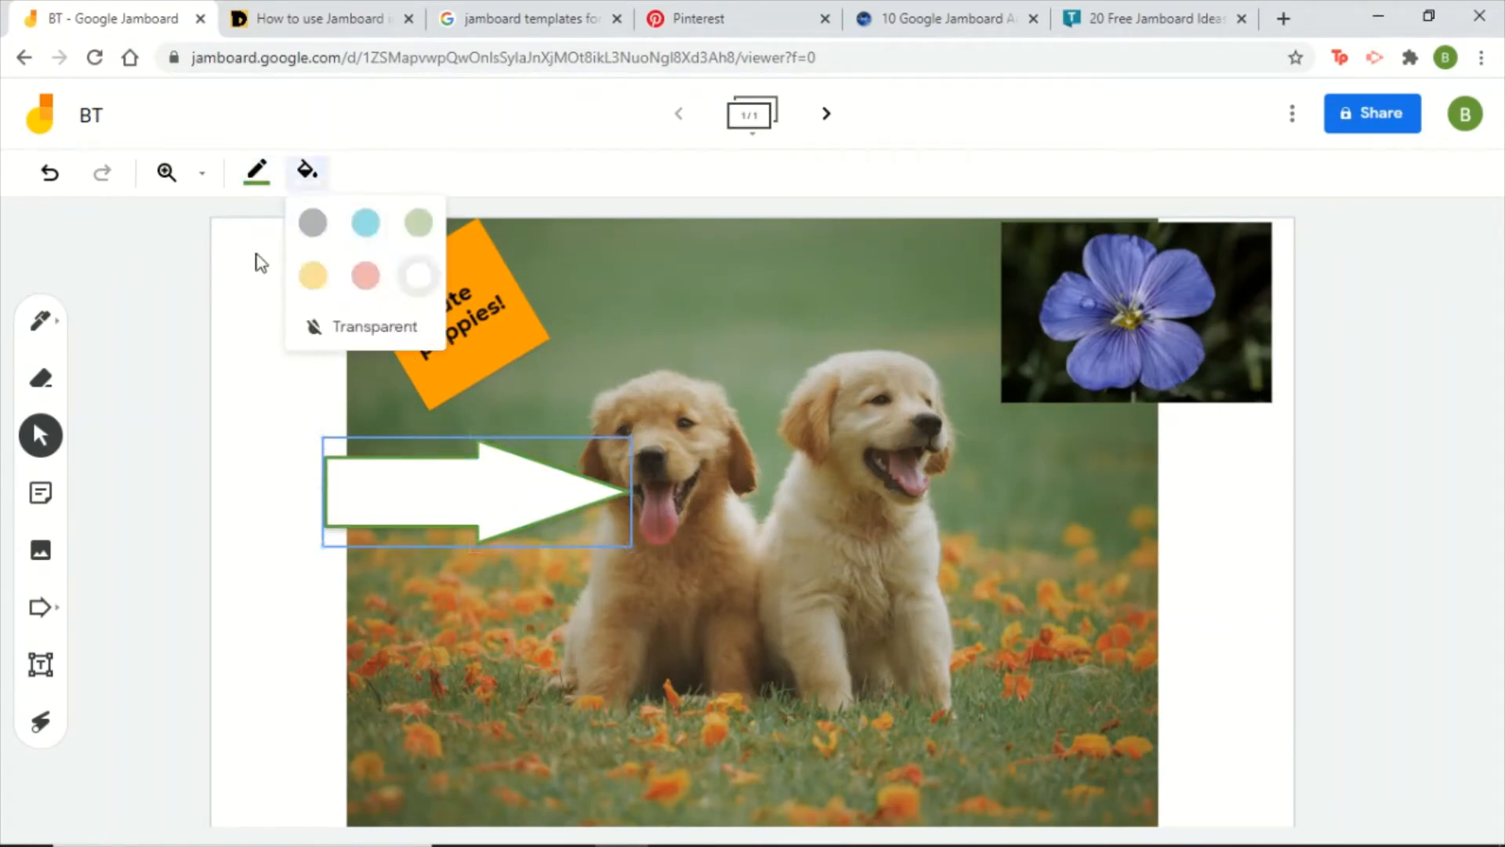
pyautogui.click(418, 222)
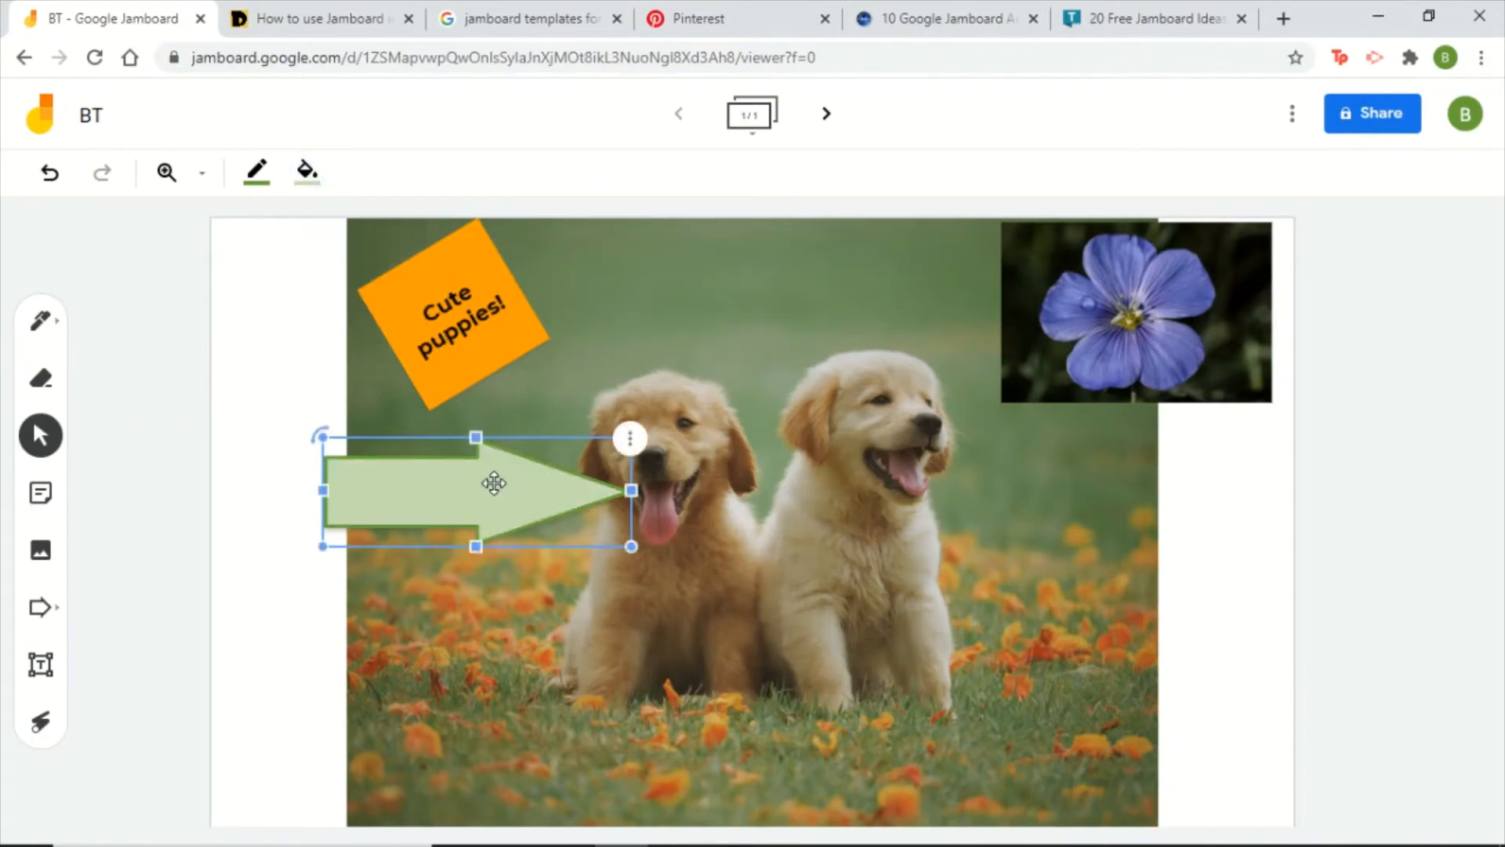
# - Move the arrow down beside the left puppy's body and add a text box reading "Hello!" in the frame's left margin
pyautogui.moveTo(526, 439); pyautogui.dragTo(484, 583)
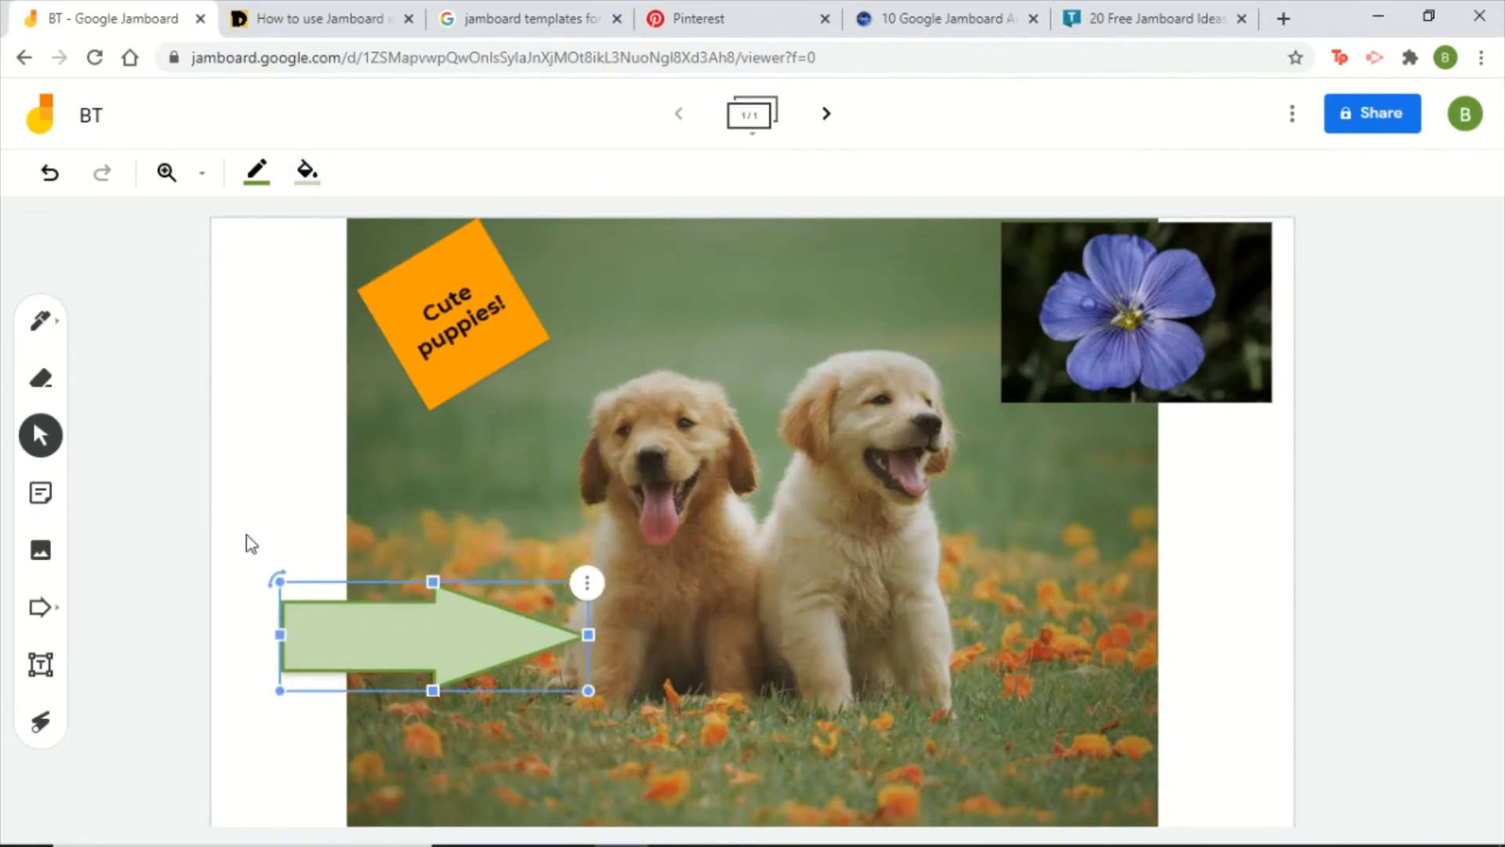
pyautogui.click(40, 664)
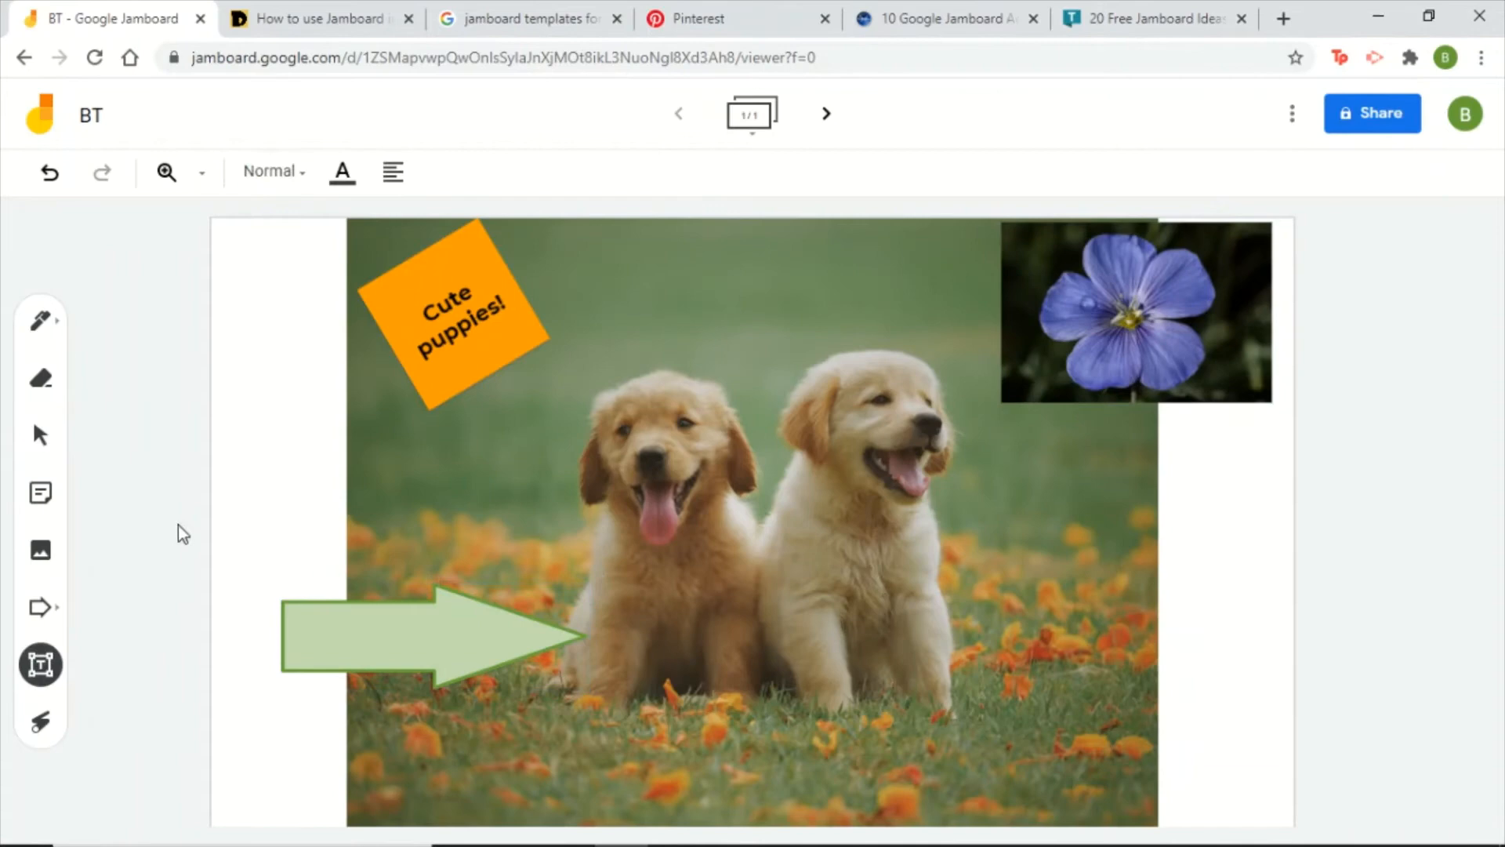
pyautogui.click(215, 477)
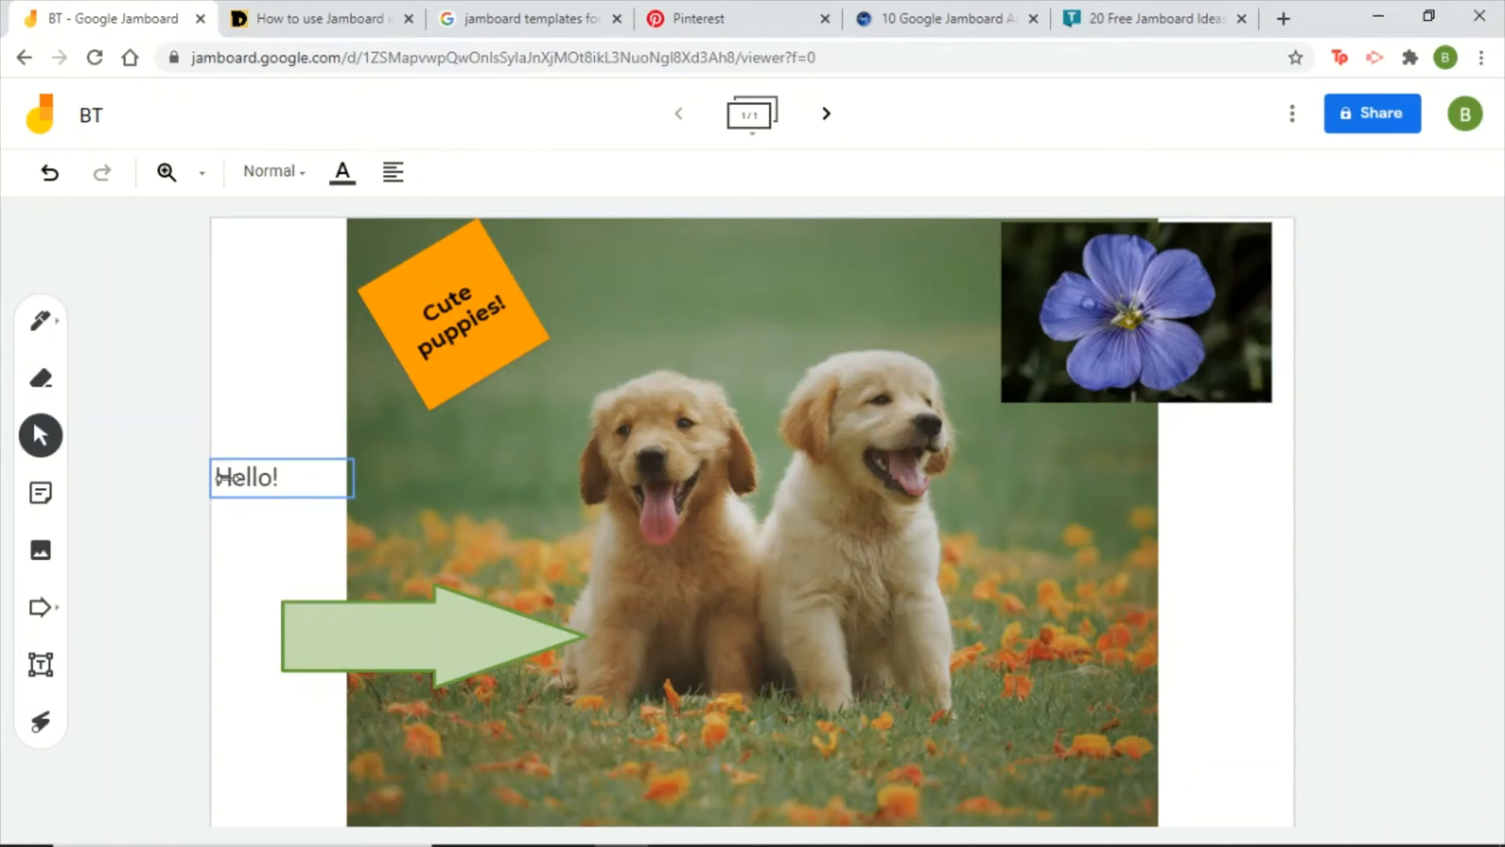
pyautogui.click(318, 454)
pyautogui.click(318, 454)
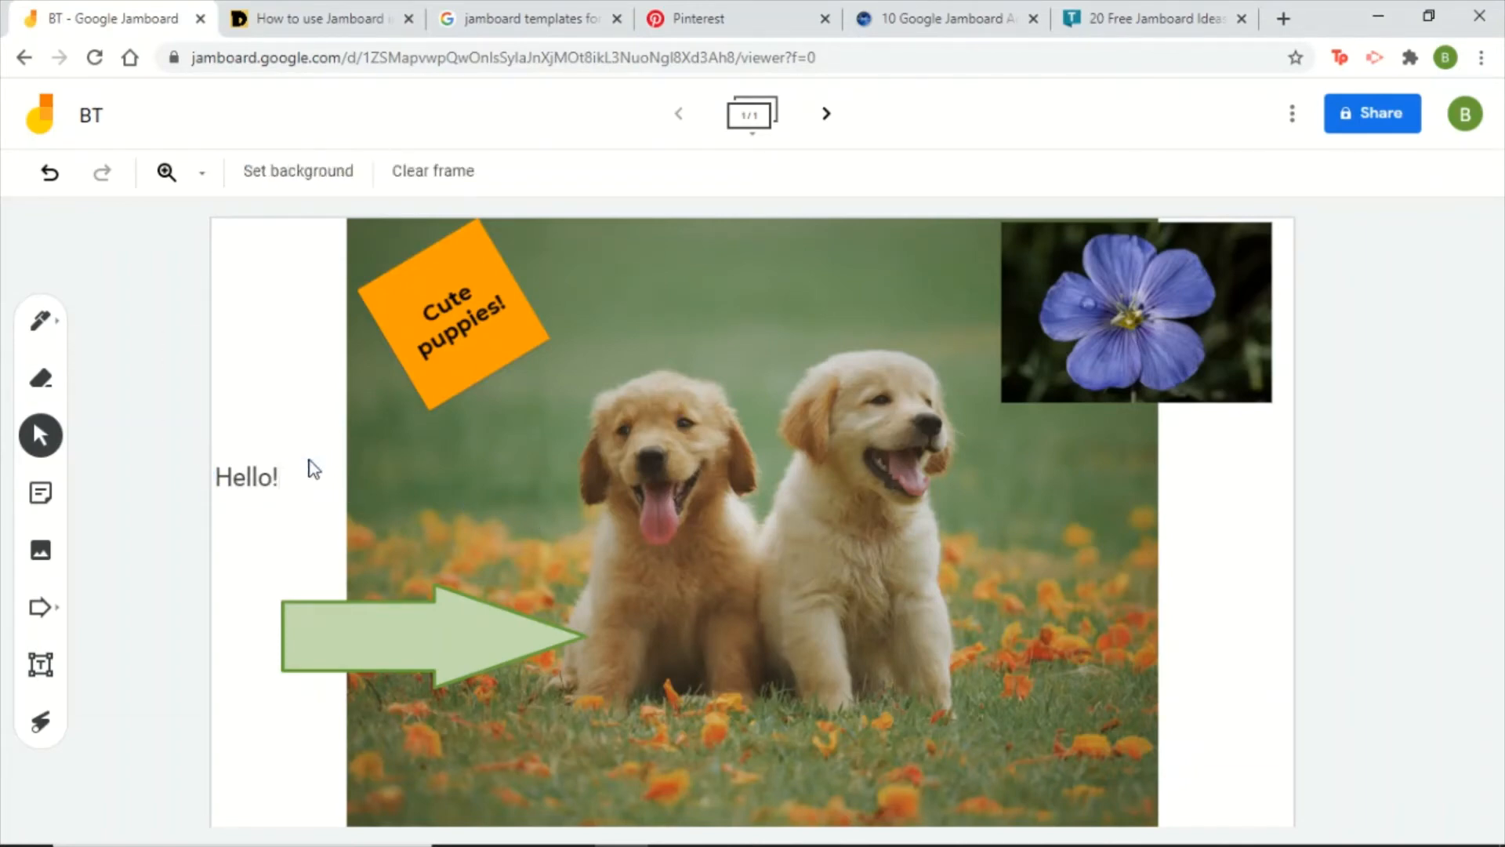
# - Place the "Hello!" text inside the body of the green arrow and deselect it
pyautogui.click(269, 469)
pyautogui.moveTo(266, 468); pyautogui.dragTo(366, 629)
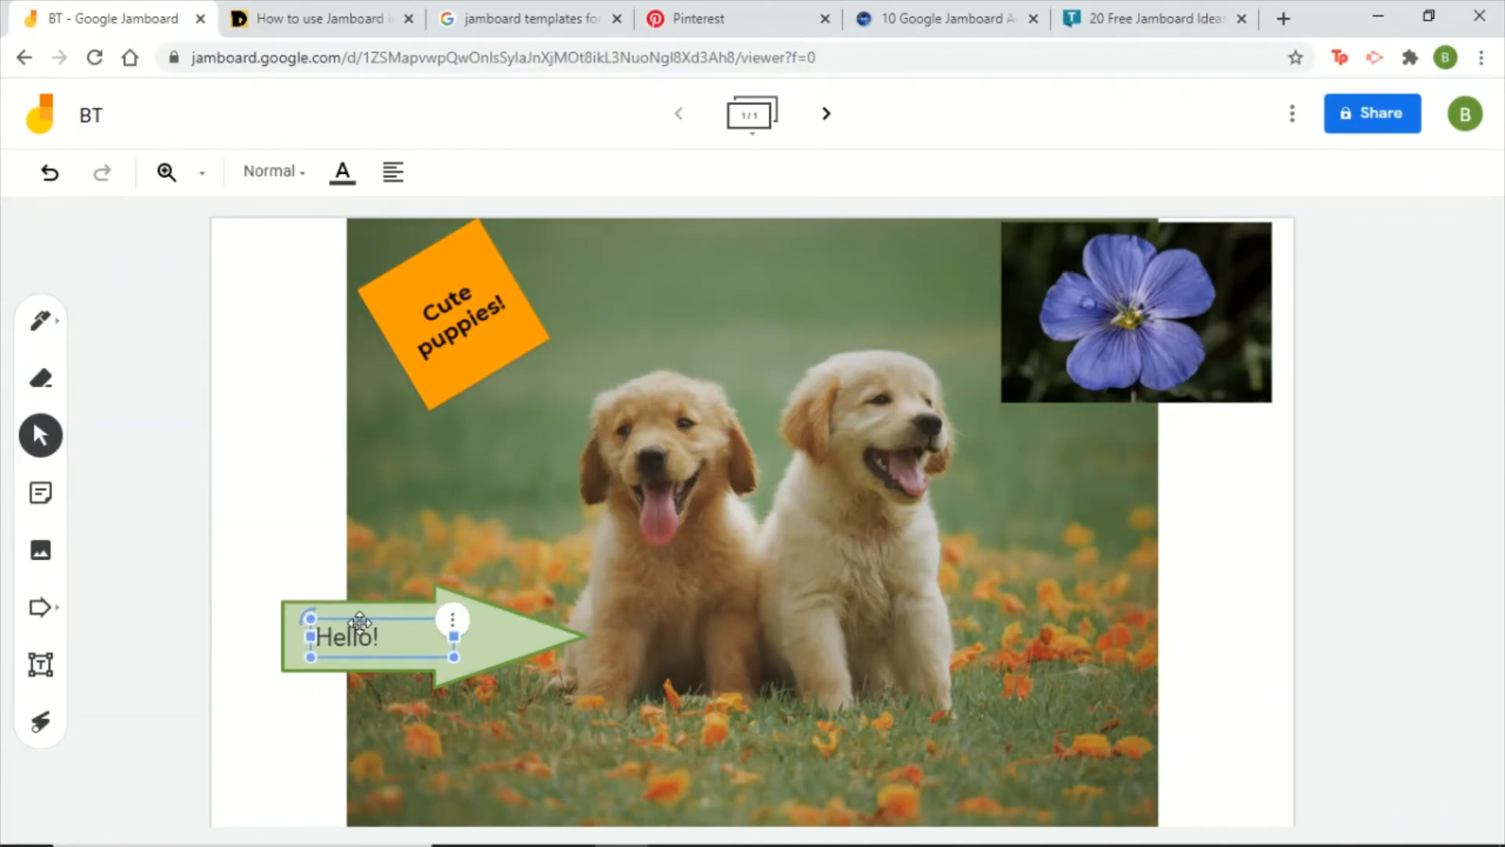
pyautogui.click(532, 744)
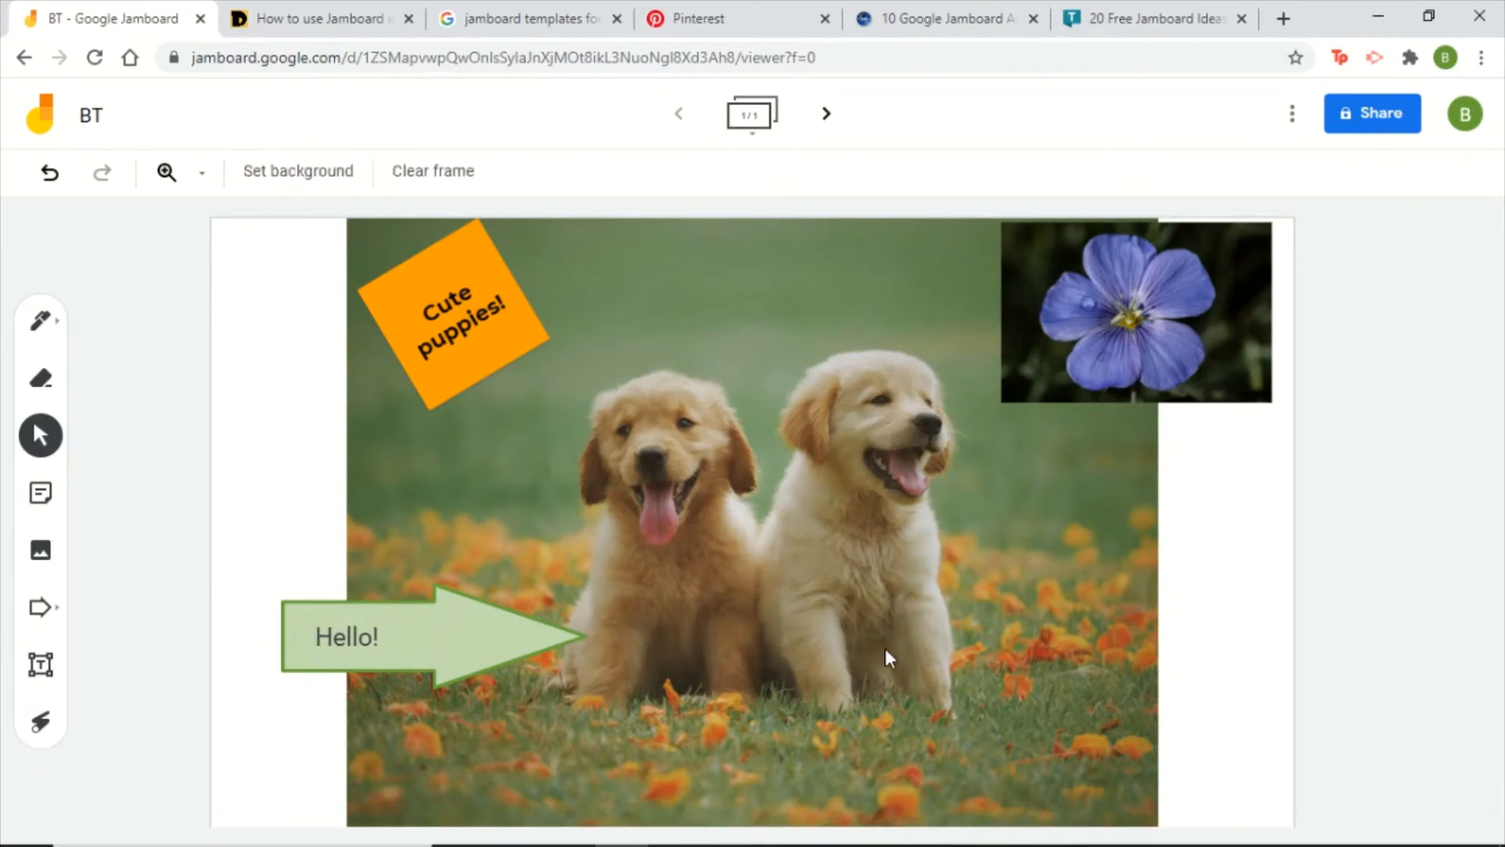
# - Use the laser to circle both puppies, the right puppy's head and the blue flower
pyautogui.click(41, 737)
pyautogui.moveTo(476, 281)
pyautogui.mouseDown()
pyautogui.moveTo(222, 420)
pyautogui.moveTo(507, 365)
pyautogui.moveTo(933, 447)
pyautogui.mouseUp()
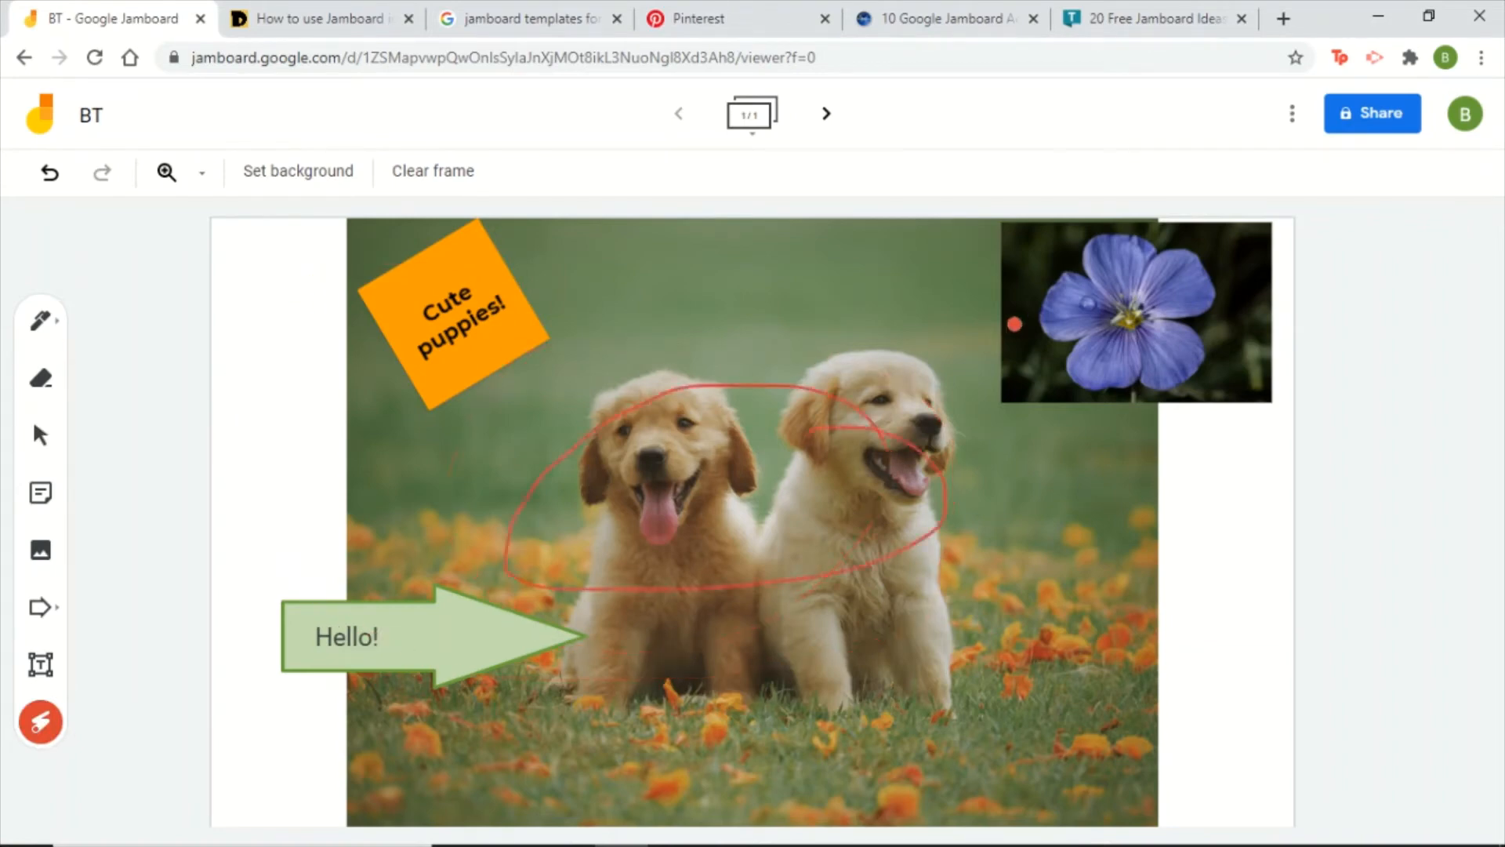
pyautogui.moveTo(858, 342)
pyautogui.mouseDown()
pyautogui.moveTo(963, 539)
pyautogui.moveTo(877, 355)
pyautogui.mouseUp()
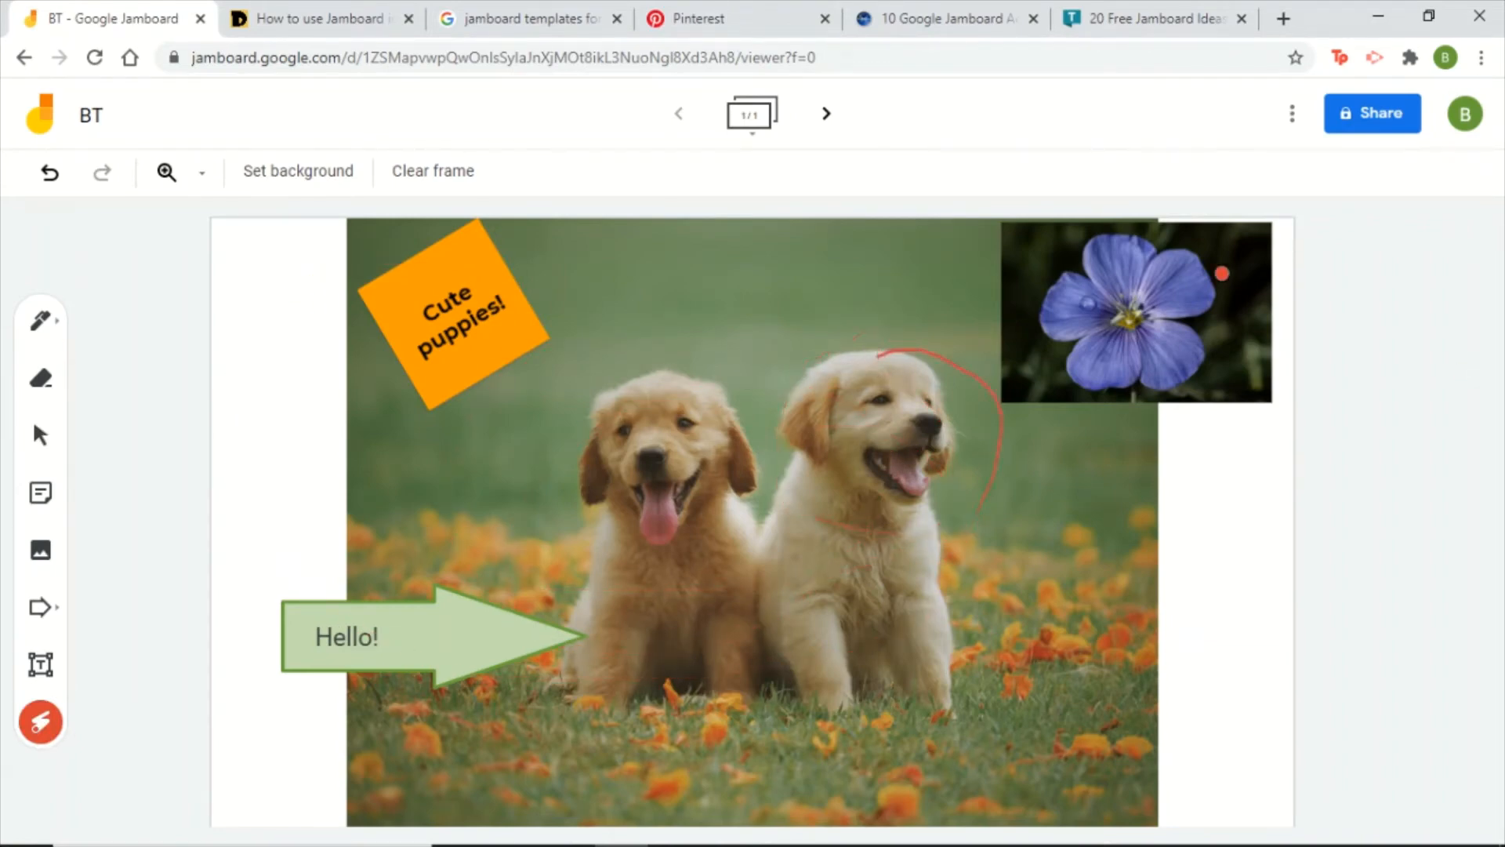
pyautogui.moveTo(1214, 265)
pyautogui.mouseDown()
pyautogui.moveTo(1027, 385)
pyautogui.moveTo(1241, 262)
pyautogui.mouseUp()
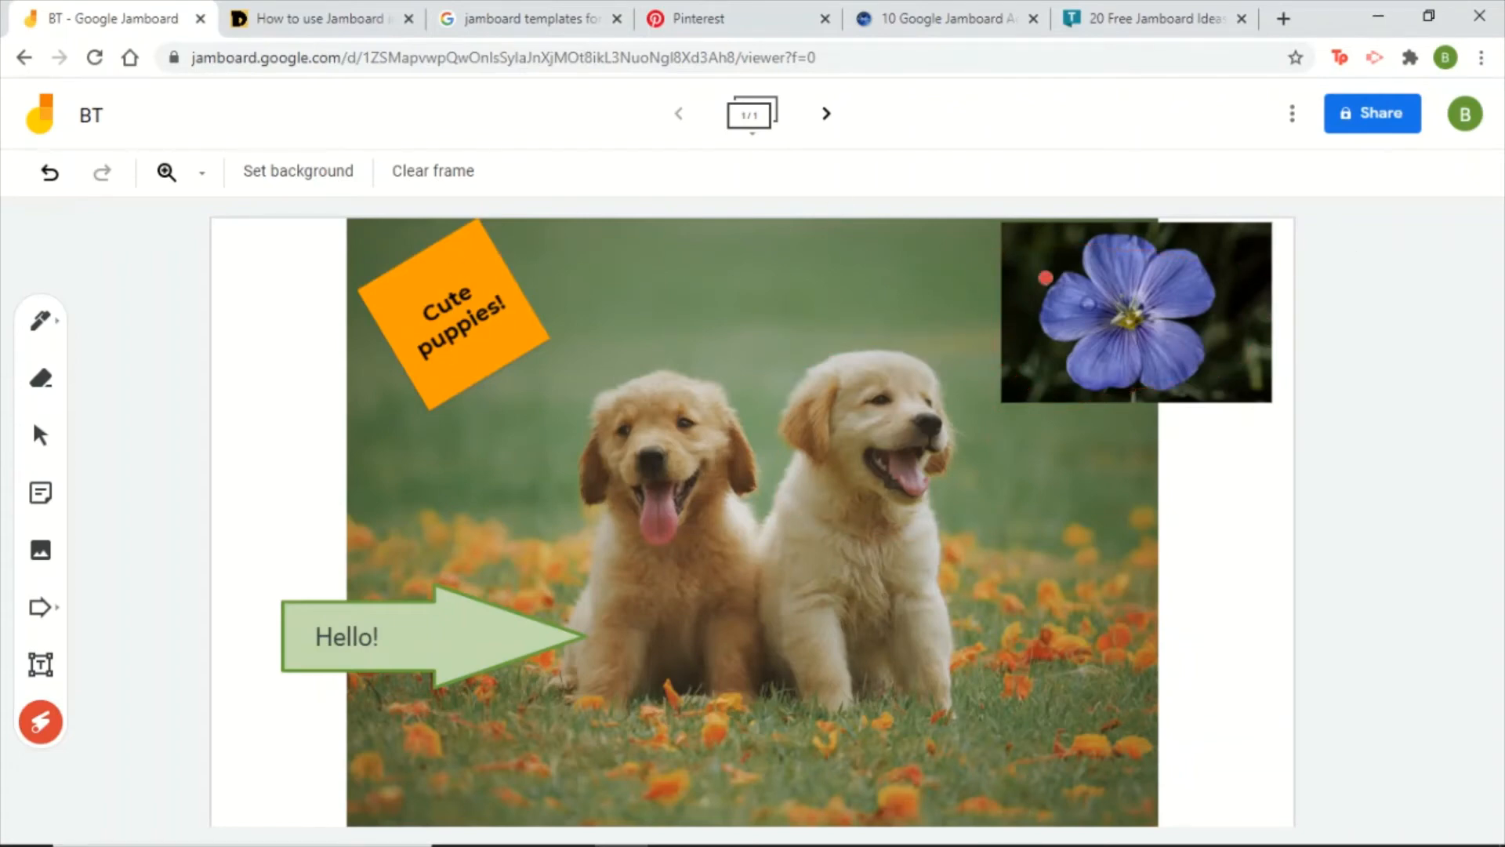
# - Zoom in one level on the frame and return the view to Fit
pyautogui.click(199, 175)
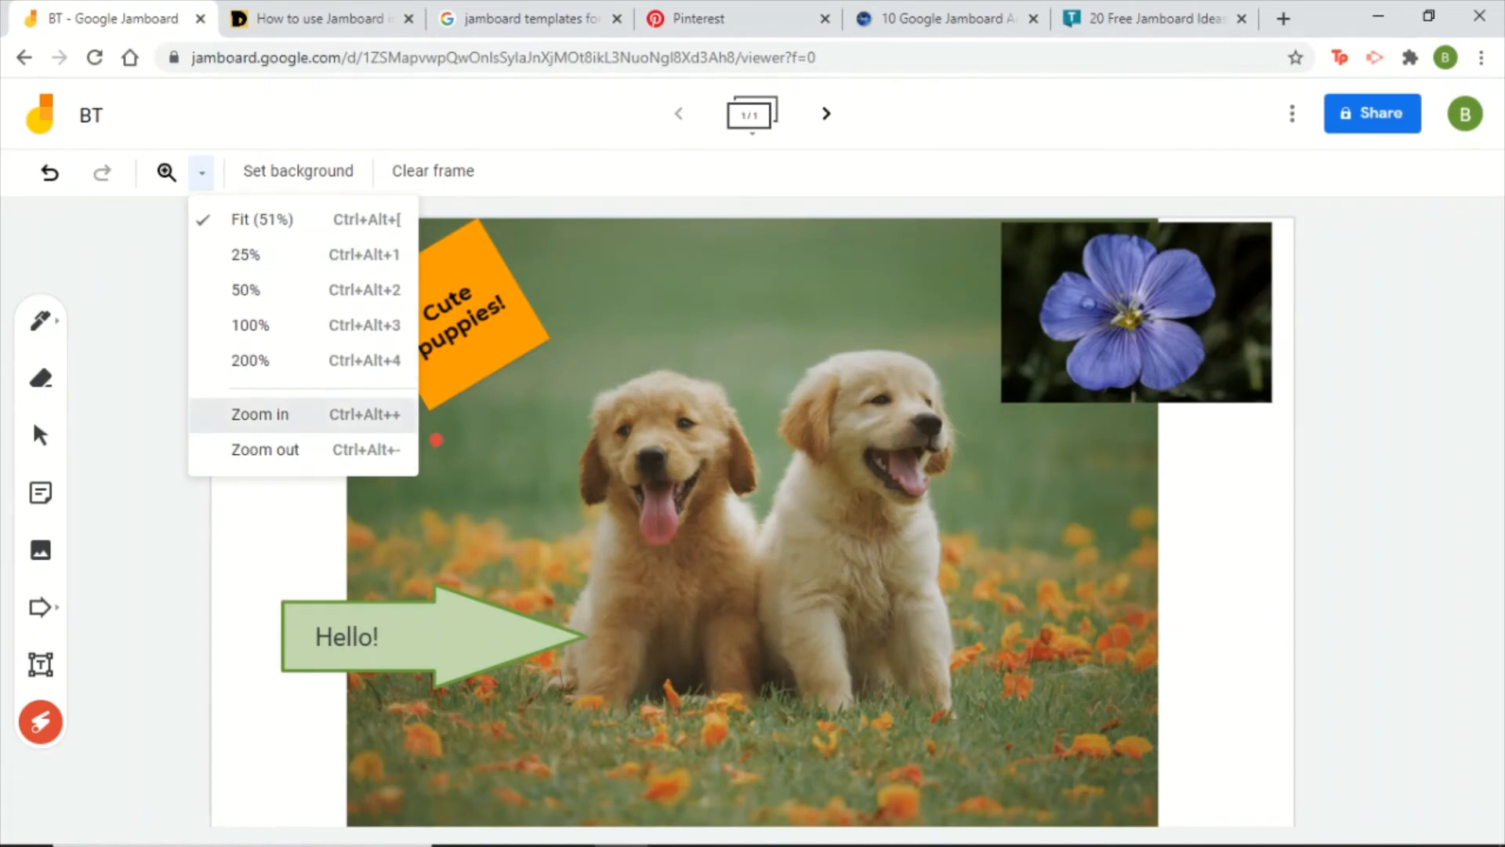
pyautogui.click(400, 415)
pyautogui.click(201, 174)
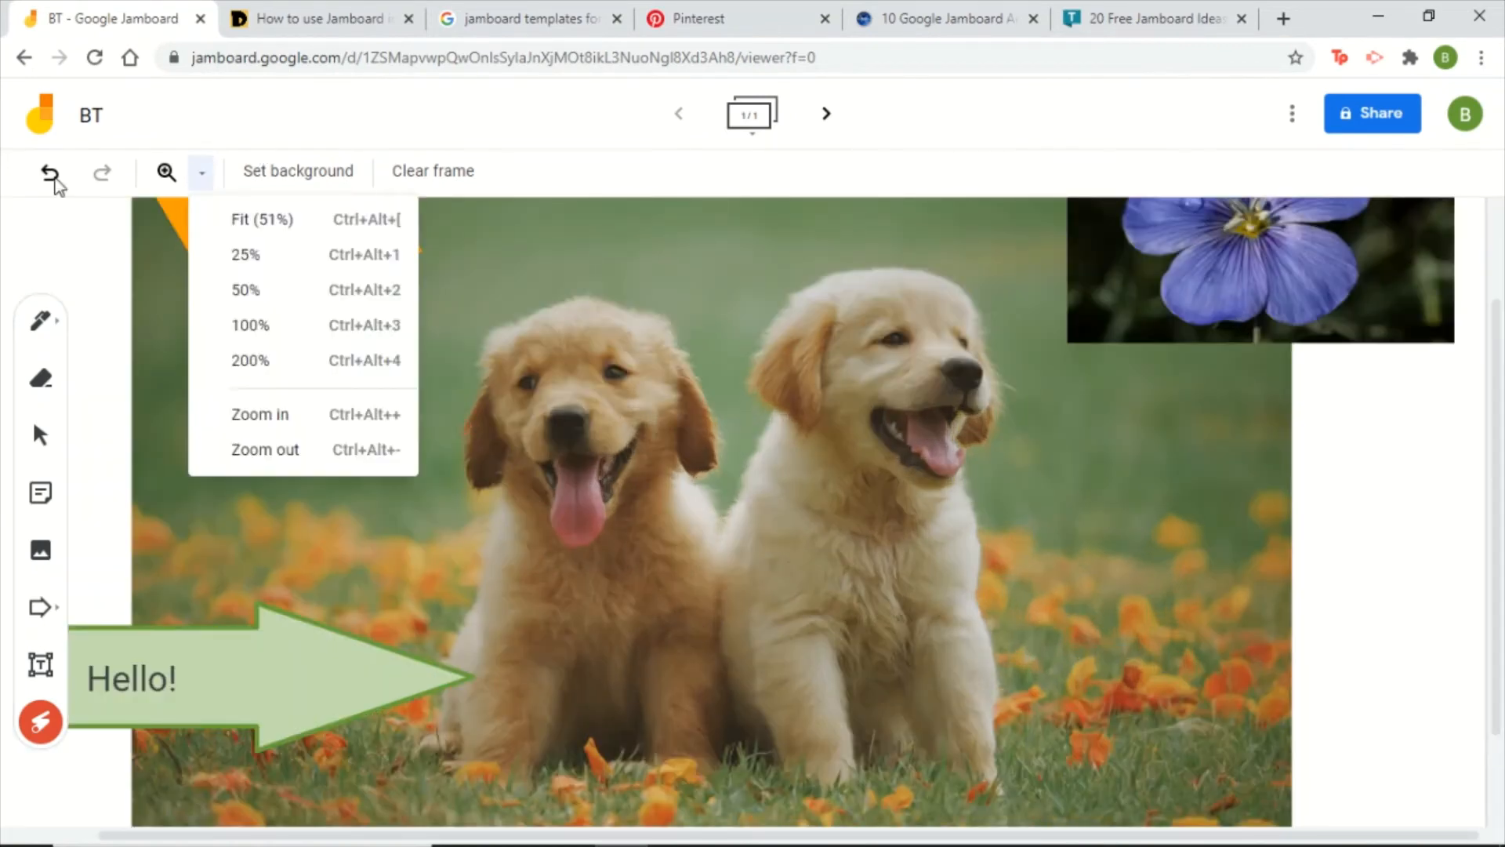
pyautogui.click(272, 227)
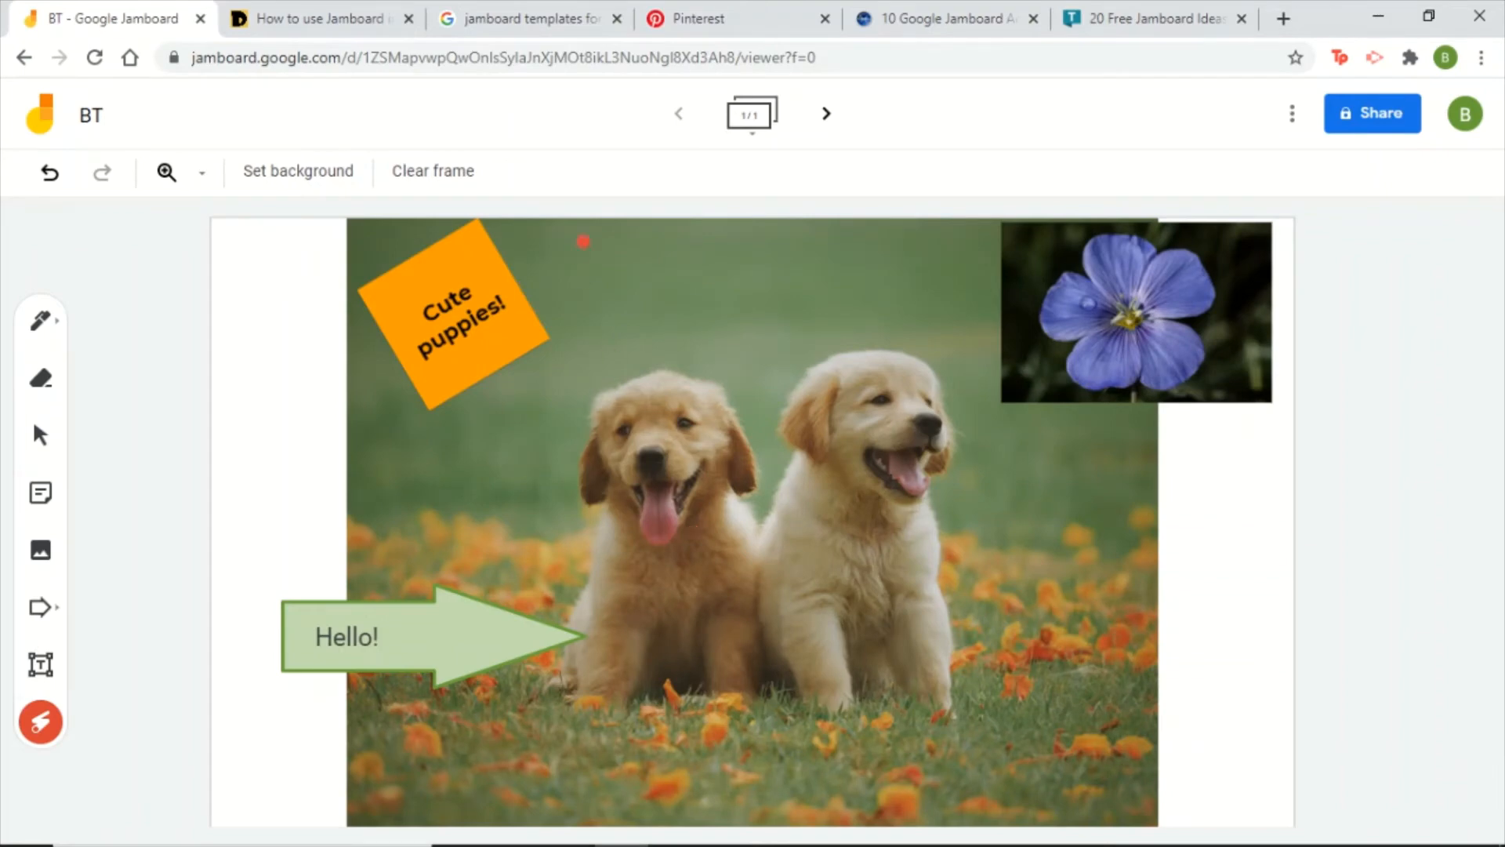
# - Add one blank frame after and one before the puppy frame, and move the first blank frame to second position
pyautogui.click(742, 126)
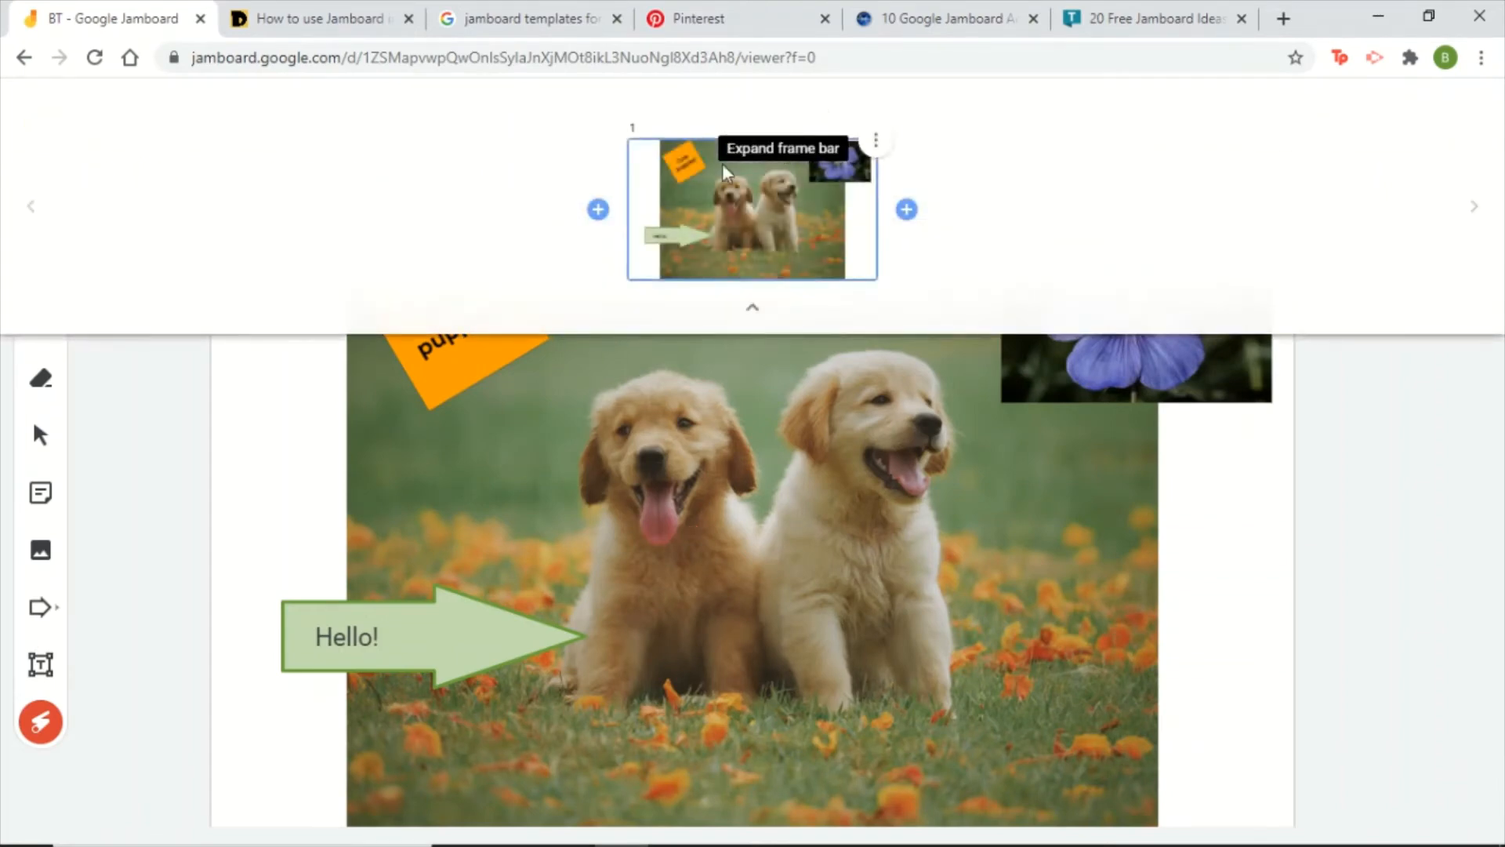
pyautogui.click(907, 210)
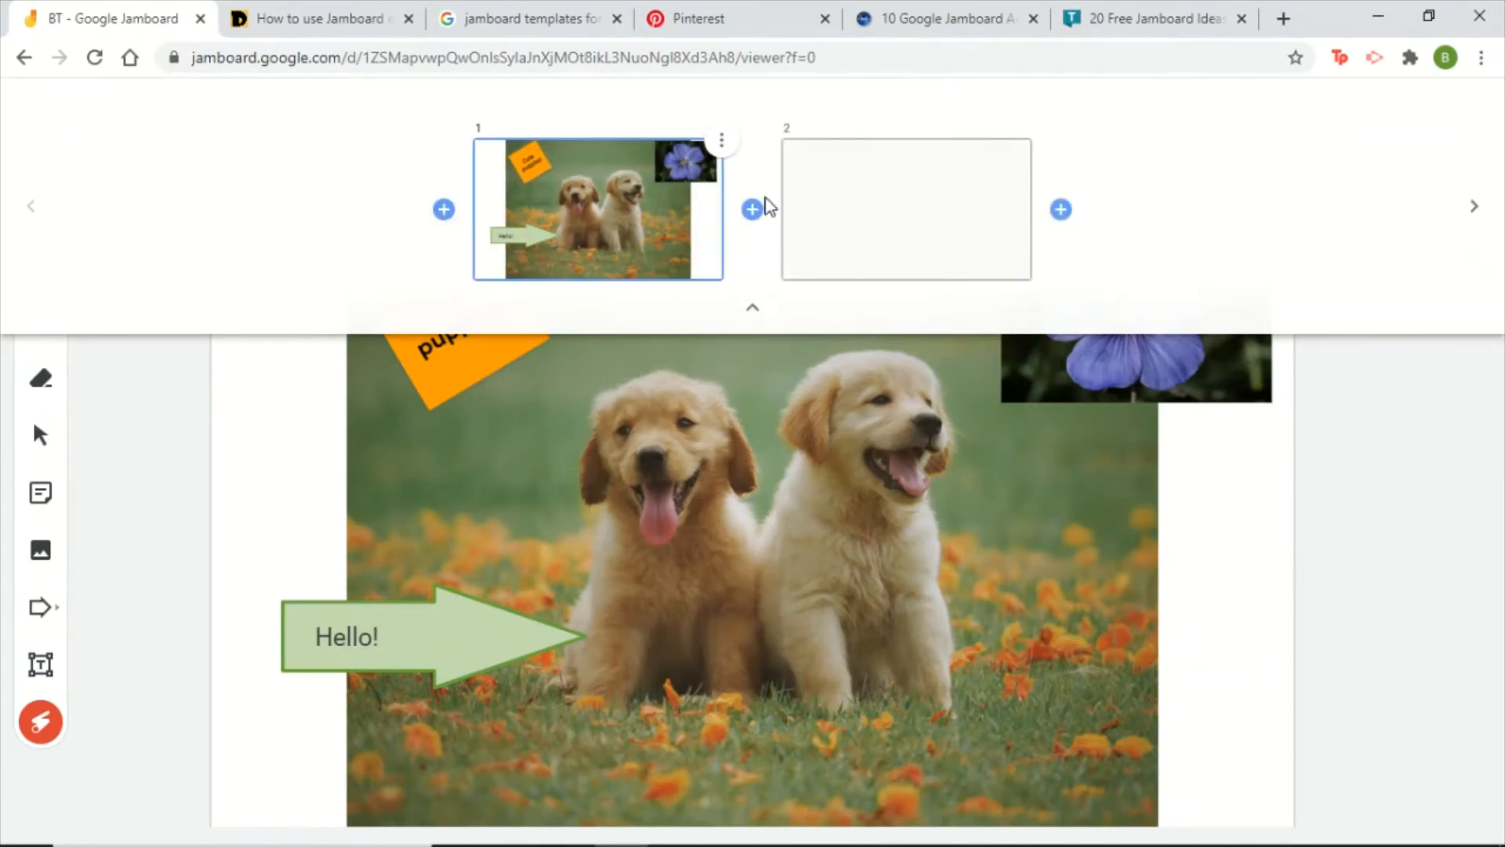
pyautogui.click(444, 209)
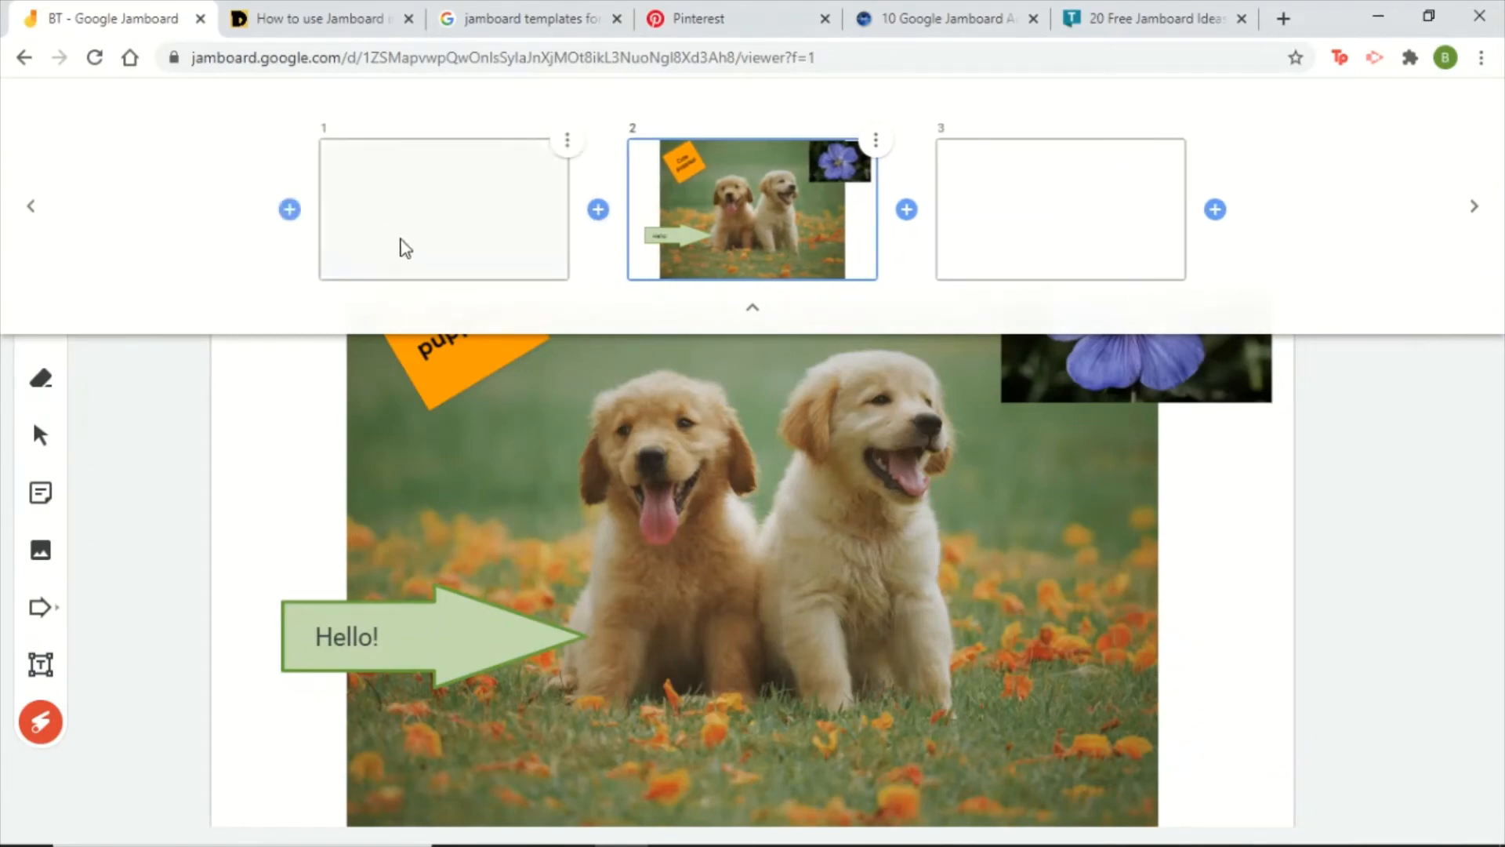
pyautogui.moveTo(405, 248); pyautogui.dragTo(283, 212)
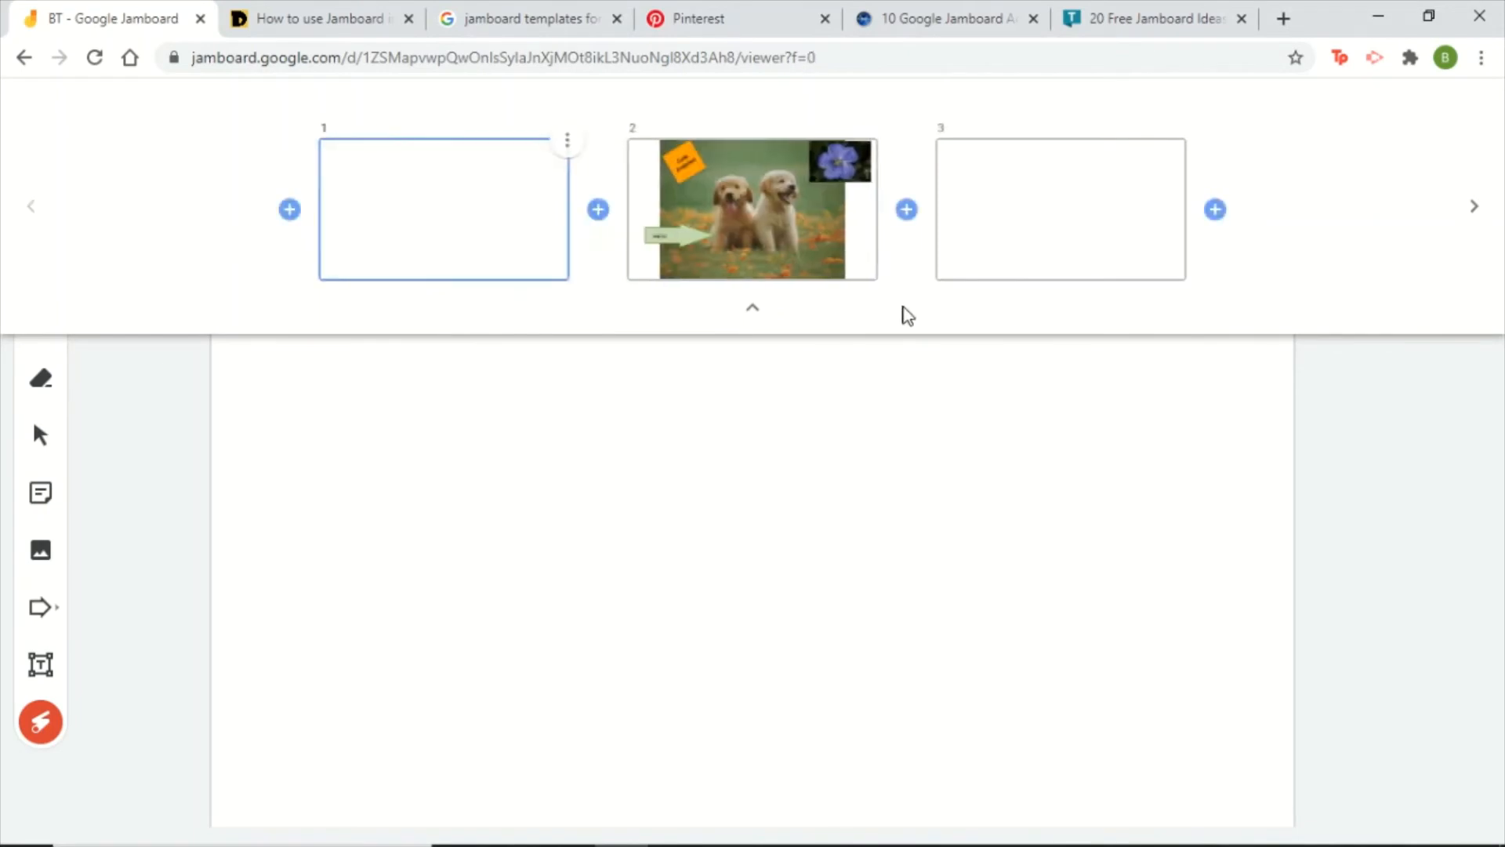
pyautogui.moveTo(449, 225); pyautogui.dragTo(901, 152)
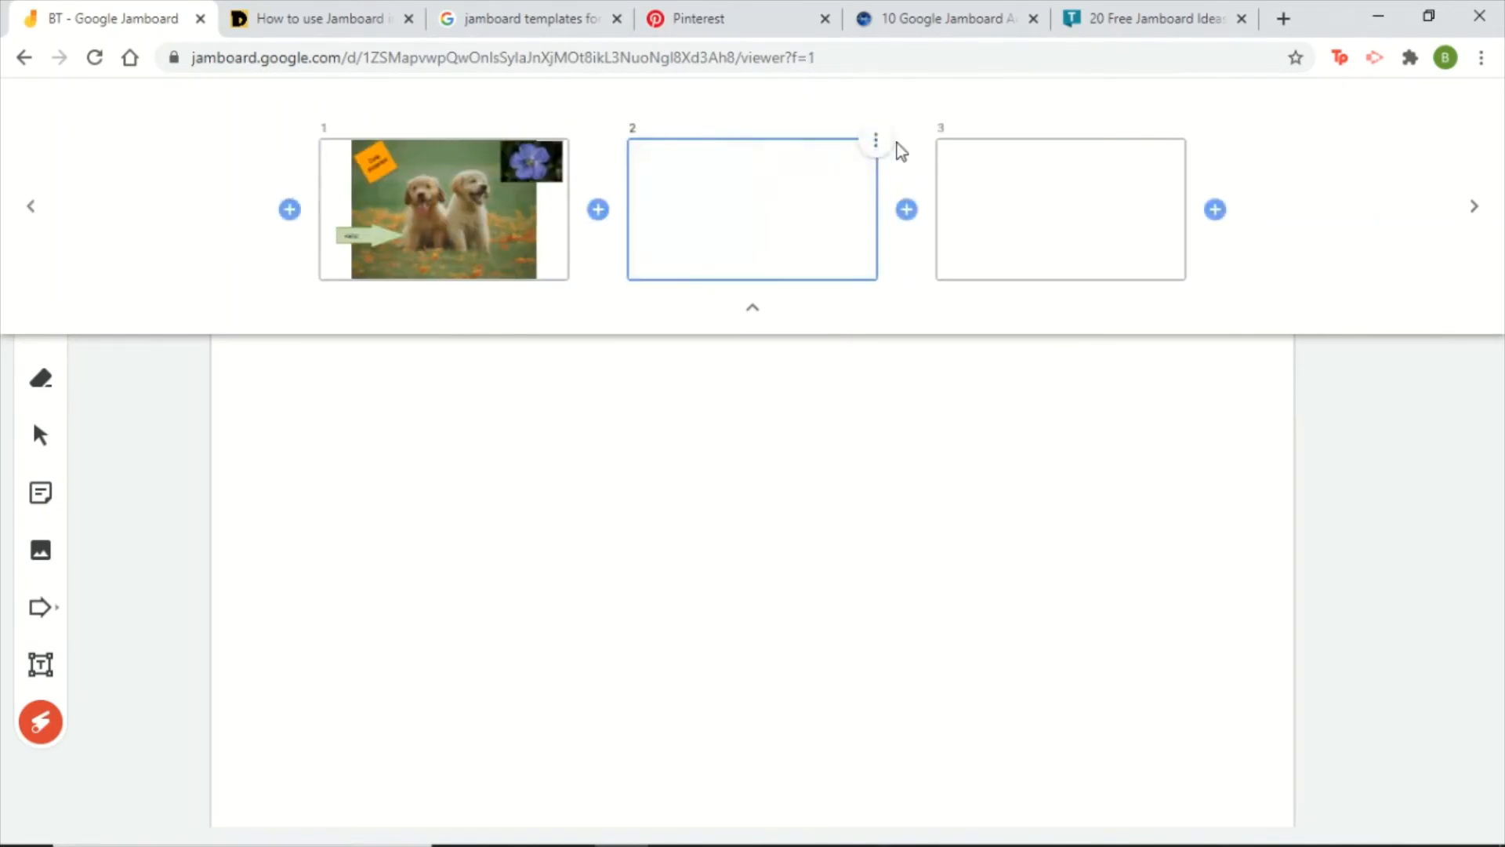
# - Delete both blank frames, leaving only the puppy frame, and collapse the frame bar
pyautogui.click(876, 142)
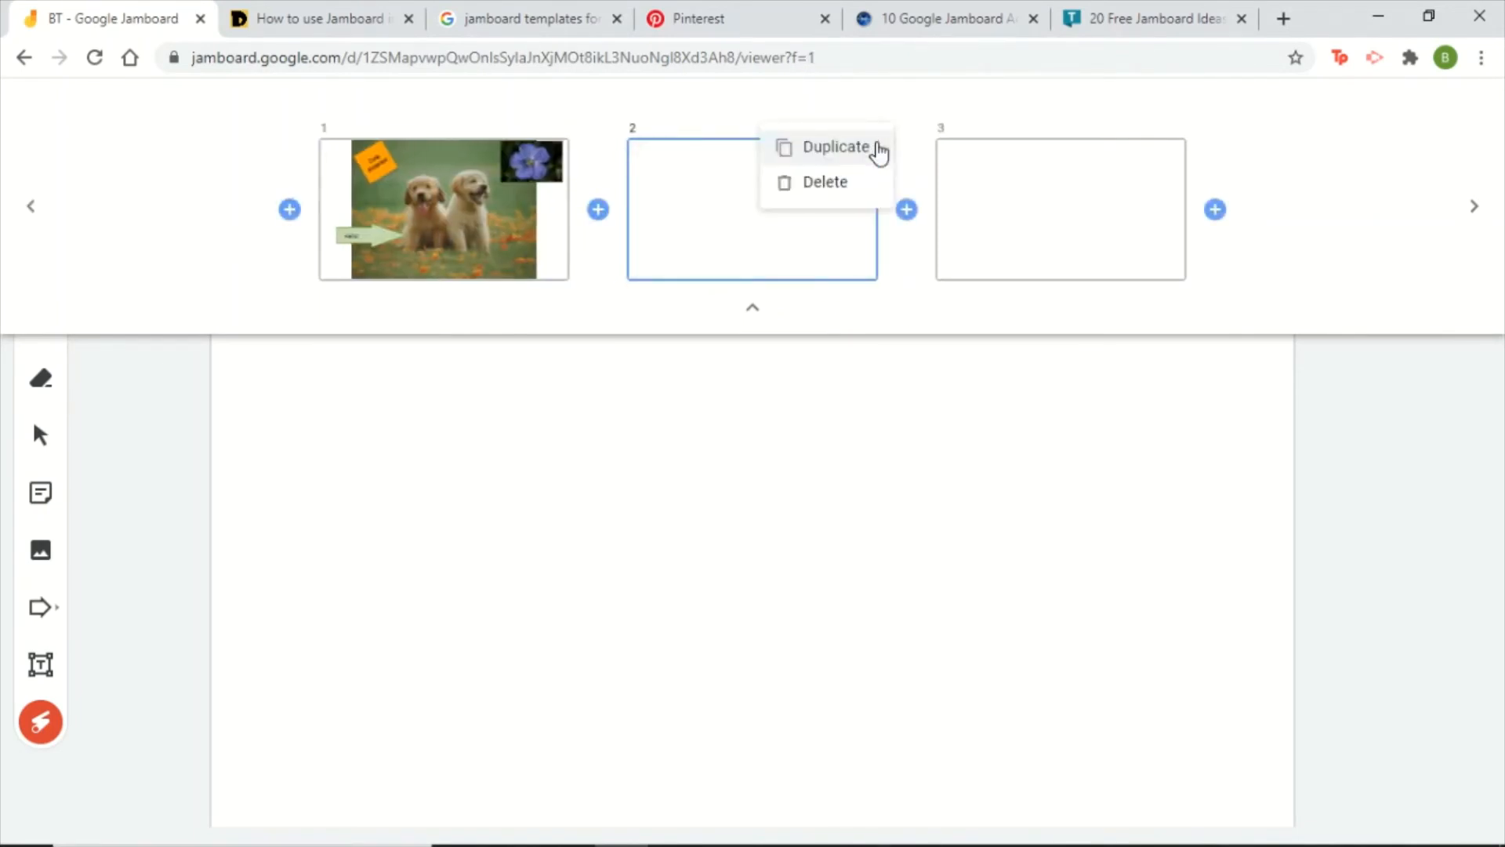
pyautogui.click(856, 188)
pyautogui.click(1029, 144)
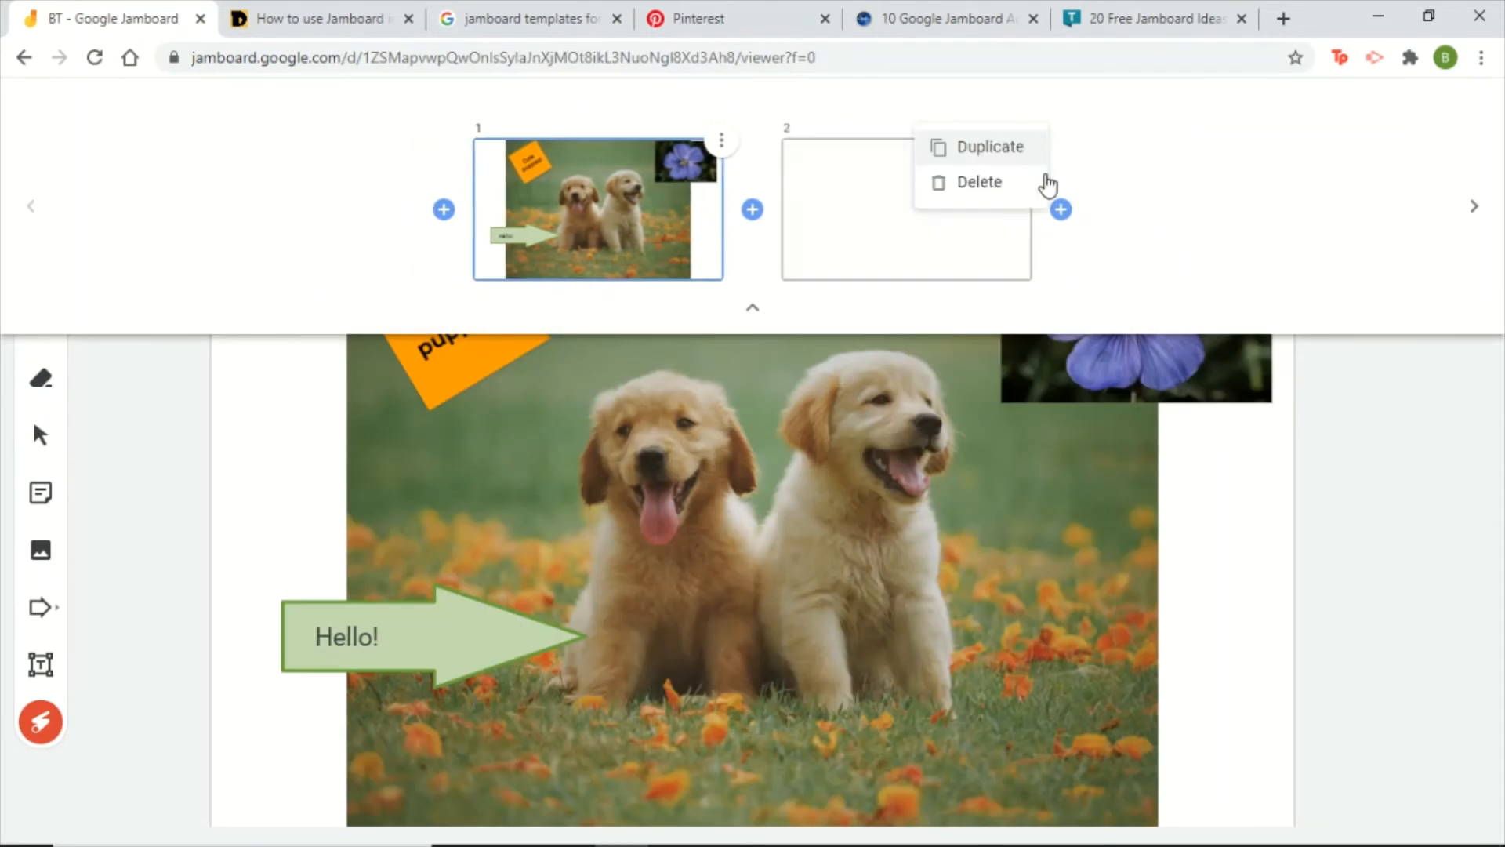
pyautogui.click(991, 188)
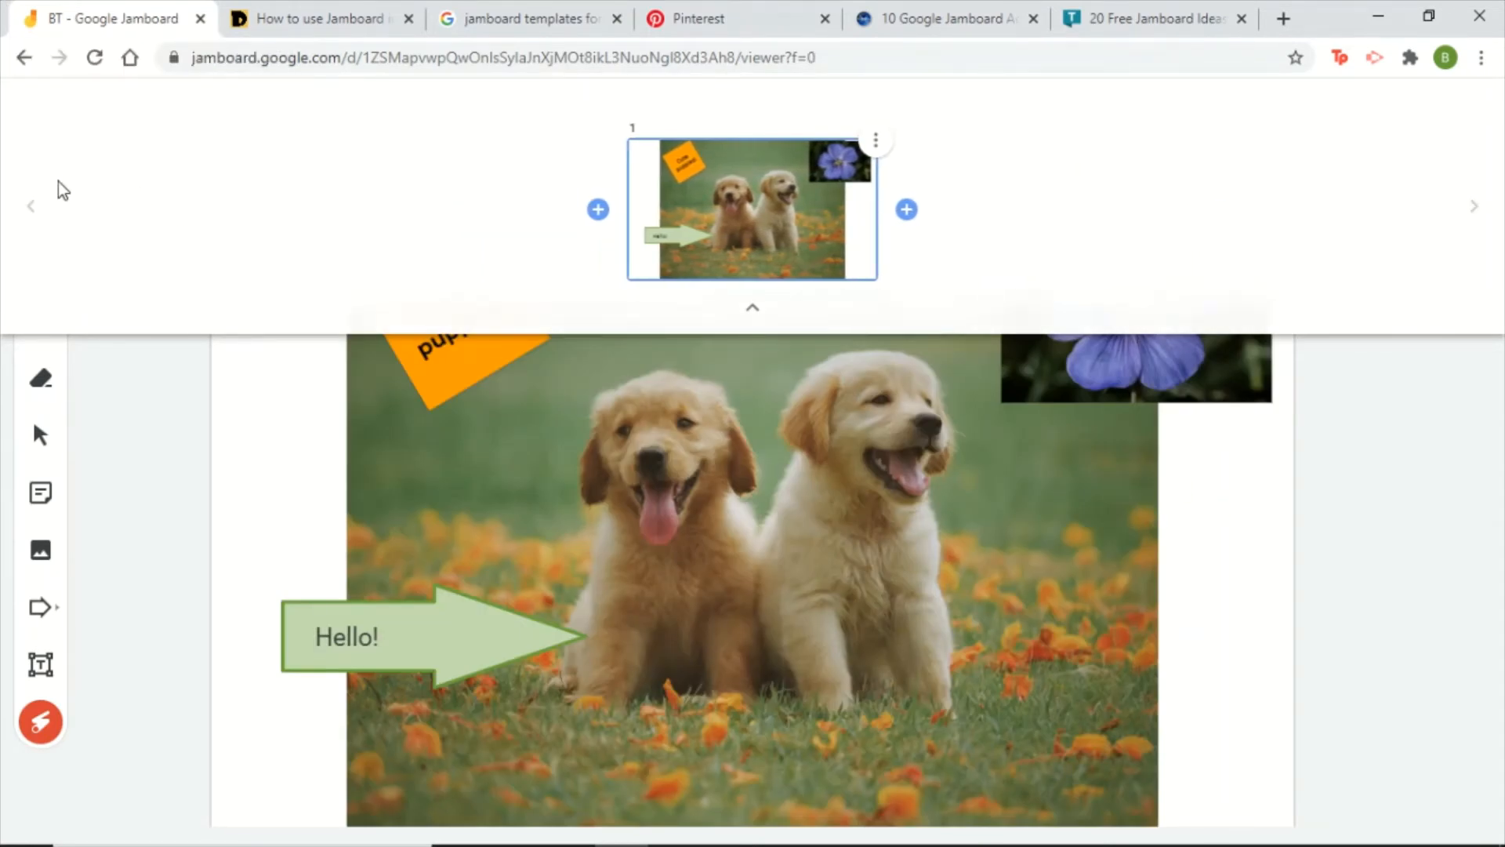
pyautogui.click(108, 391)
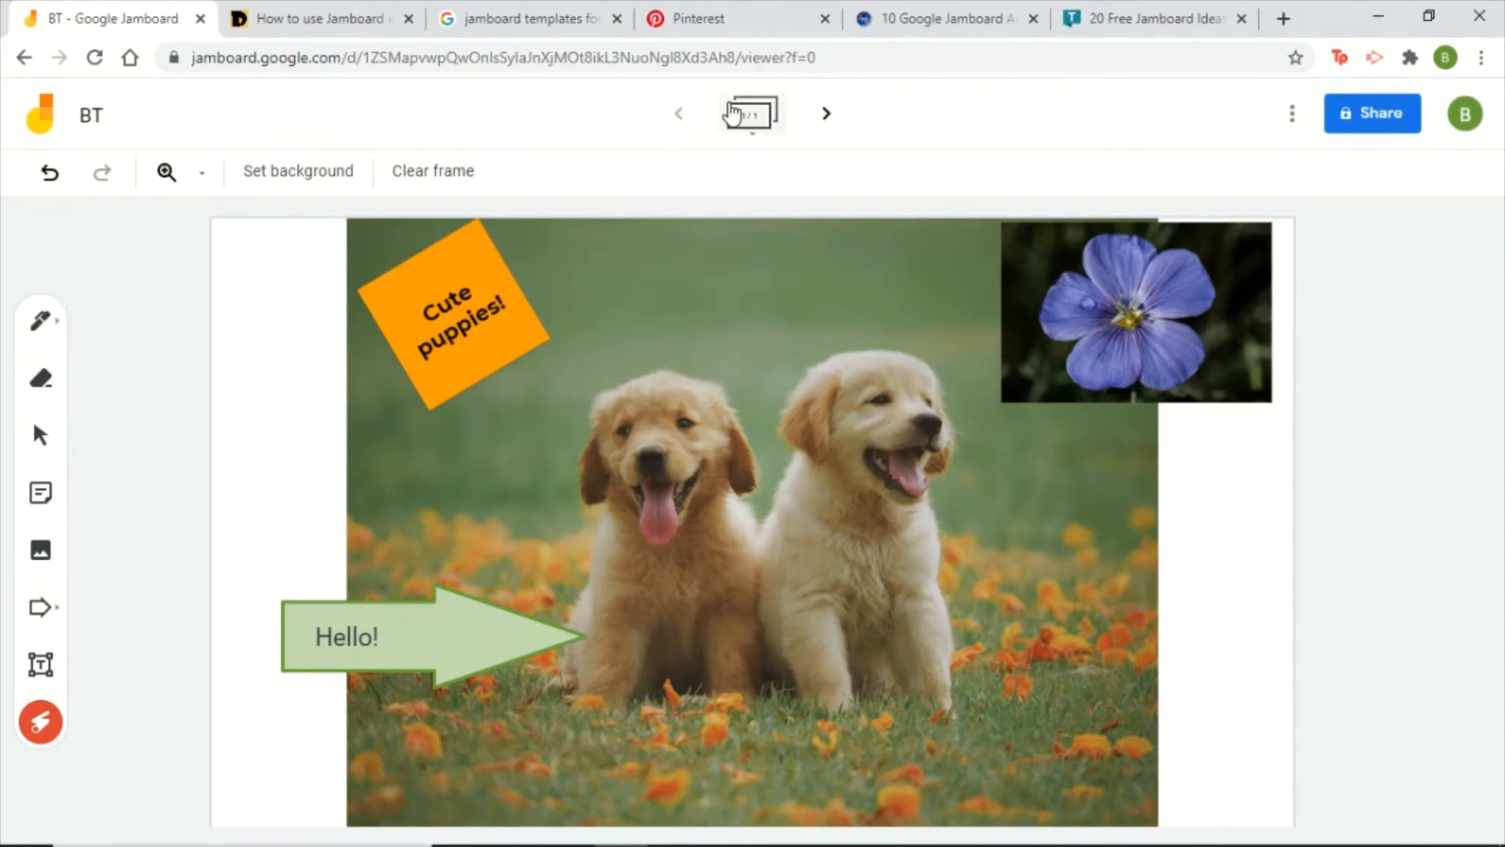
pyautogui.click(1292, 117)
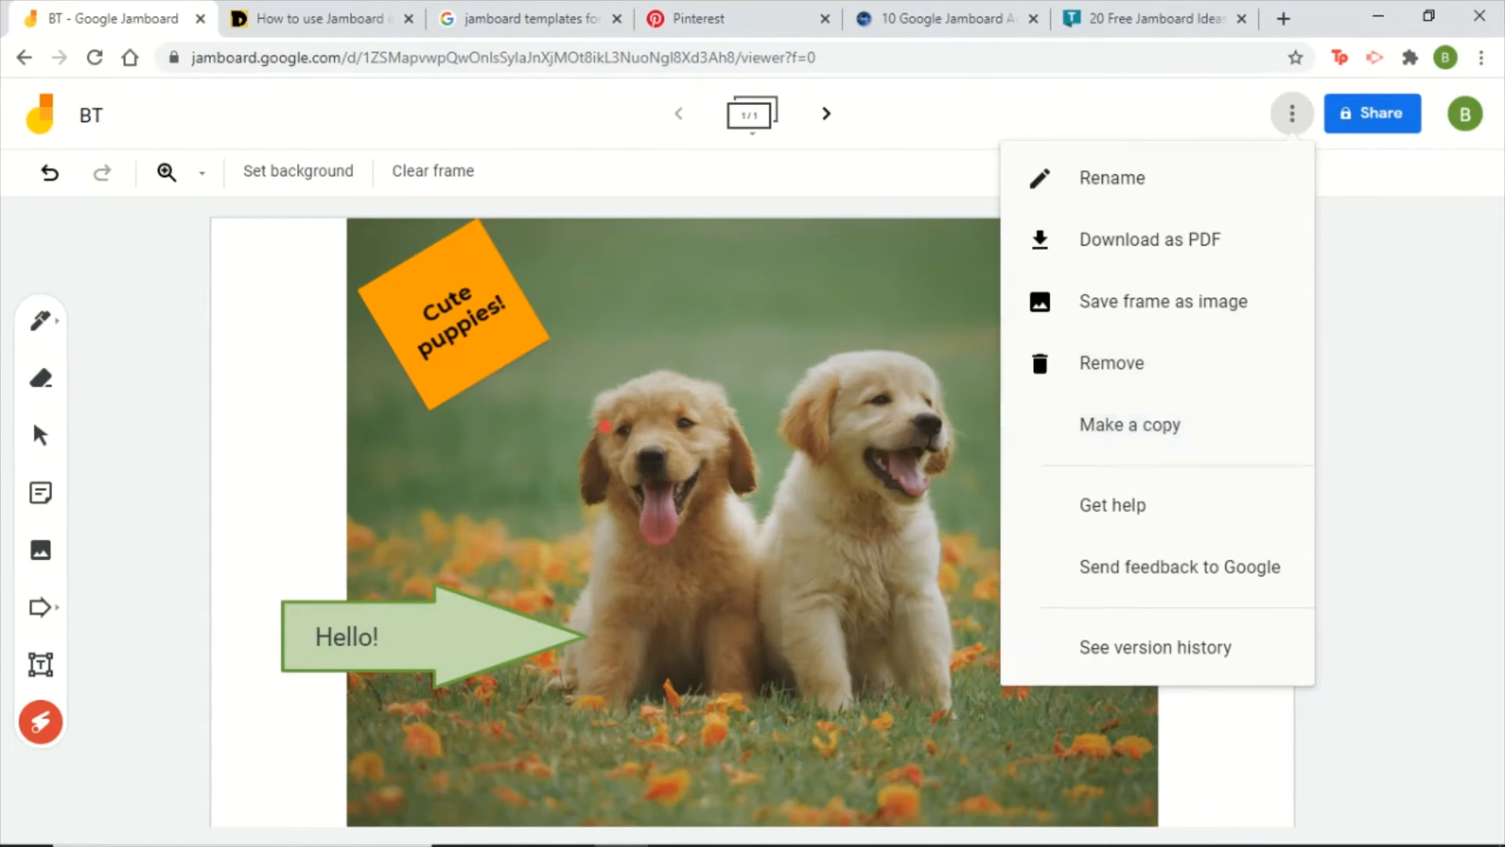
pyautogui.click(312, 316)
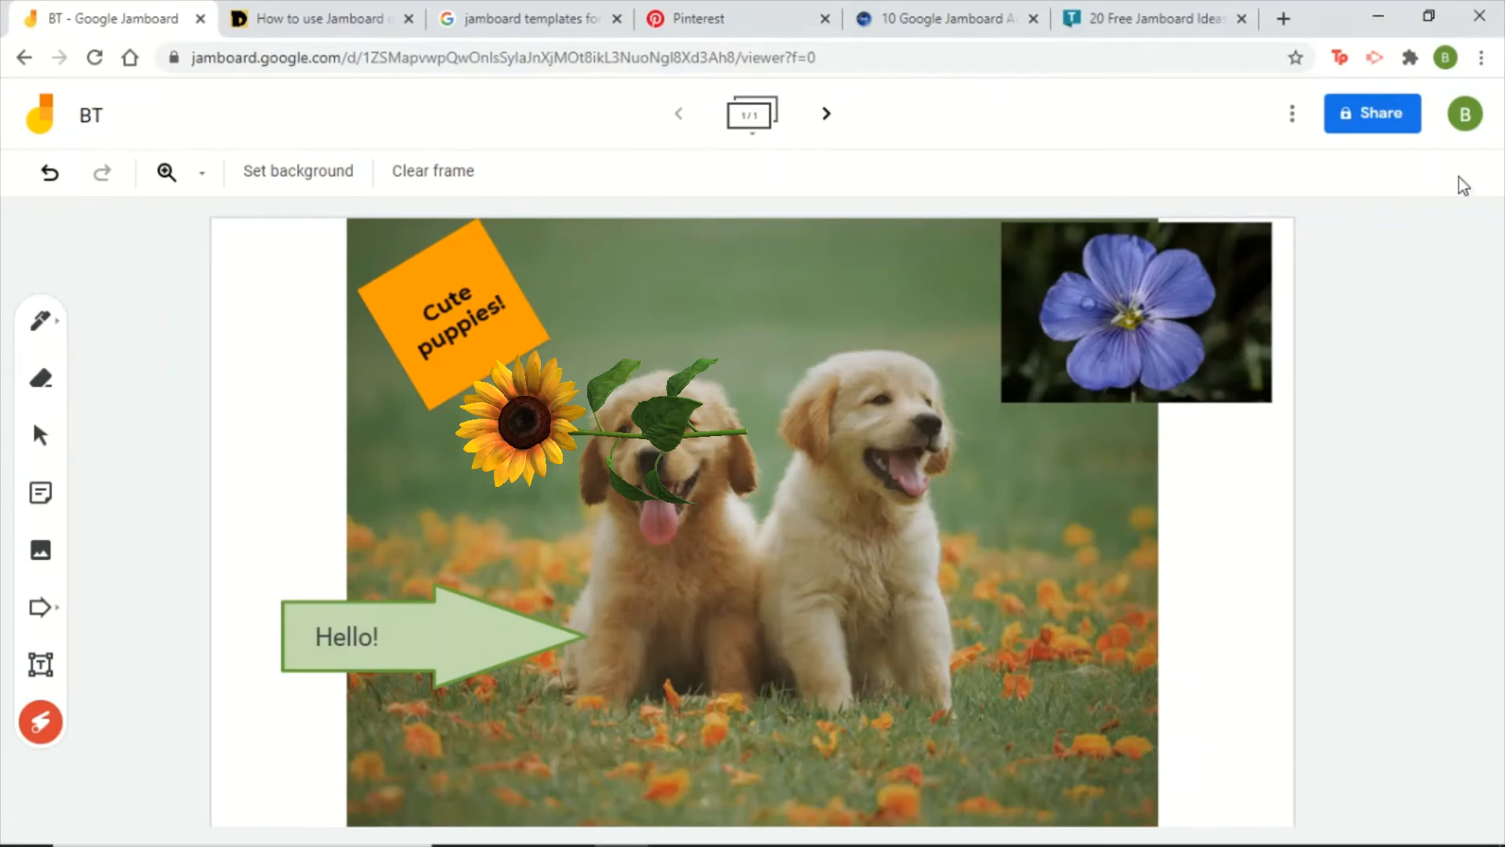
# - Share the Jam with anyone who has the link as Editor and copy the sharing link
pyautogui.click(1370, 124)
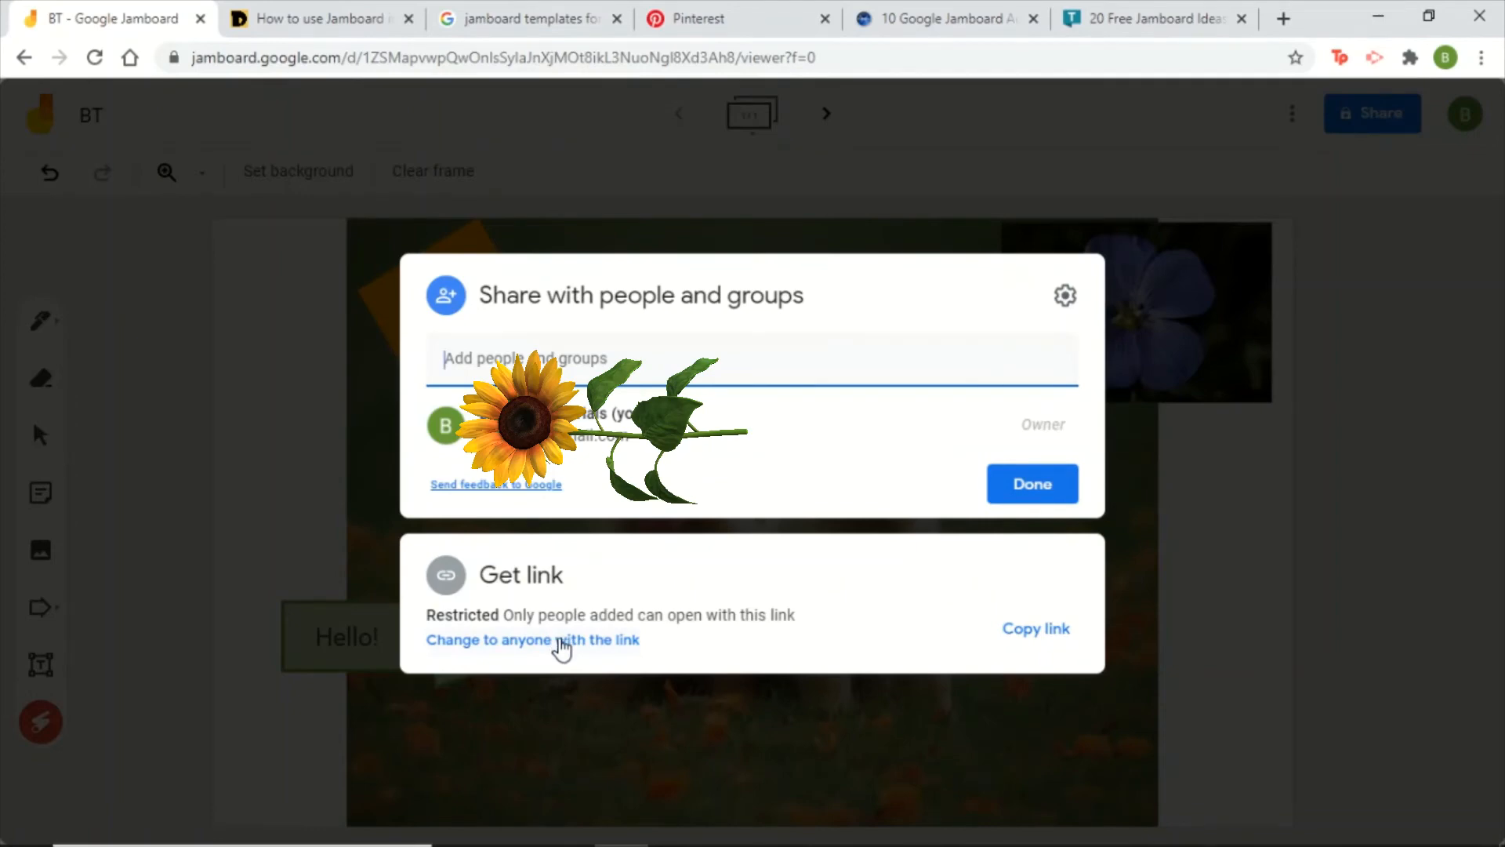
pyautogui.click(561, 640)
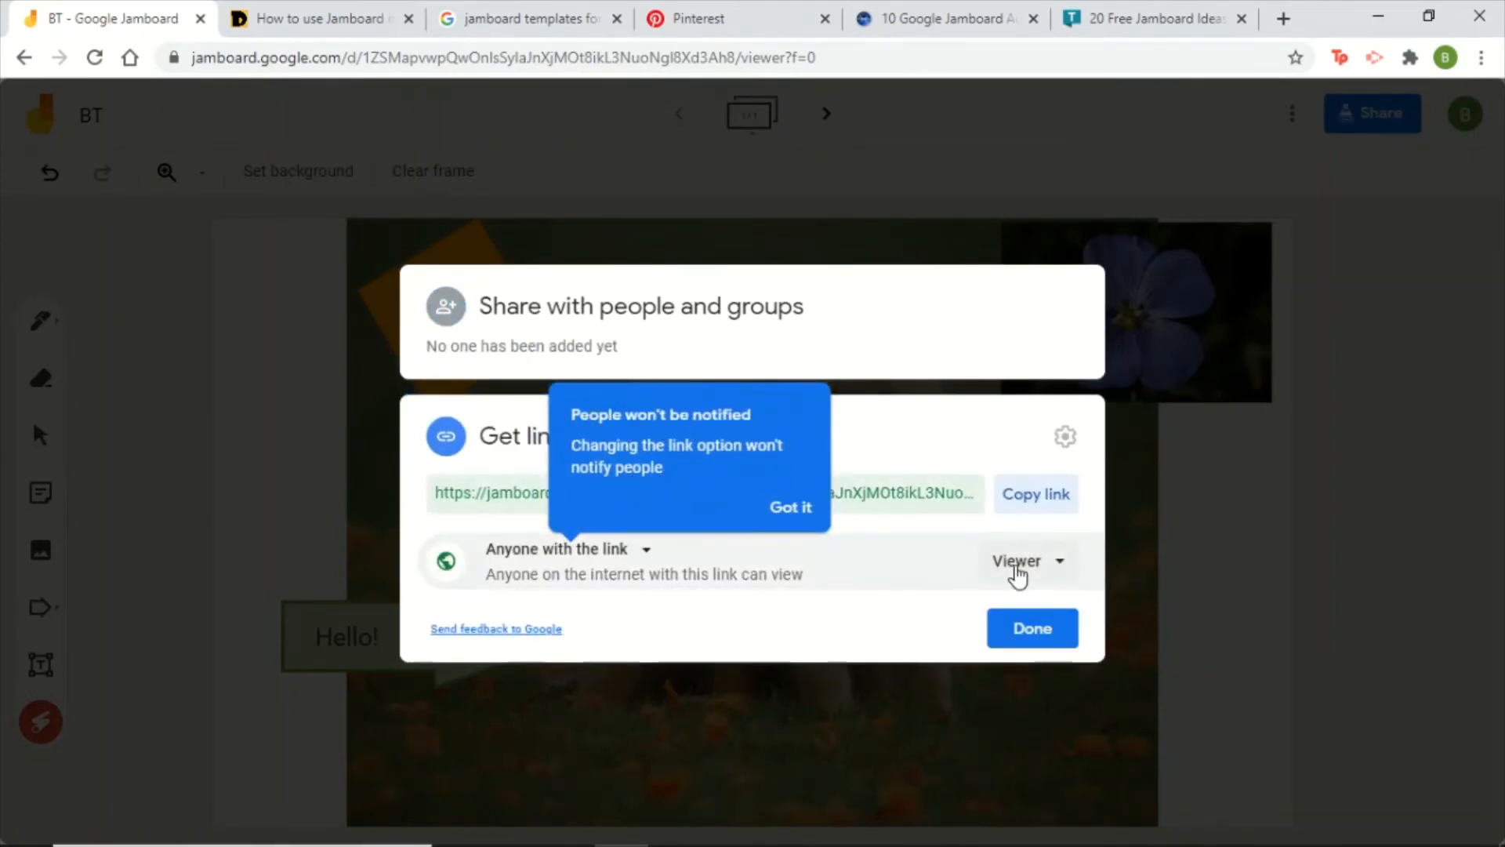
pyautogui.click(1017, 561)
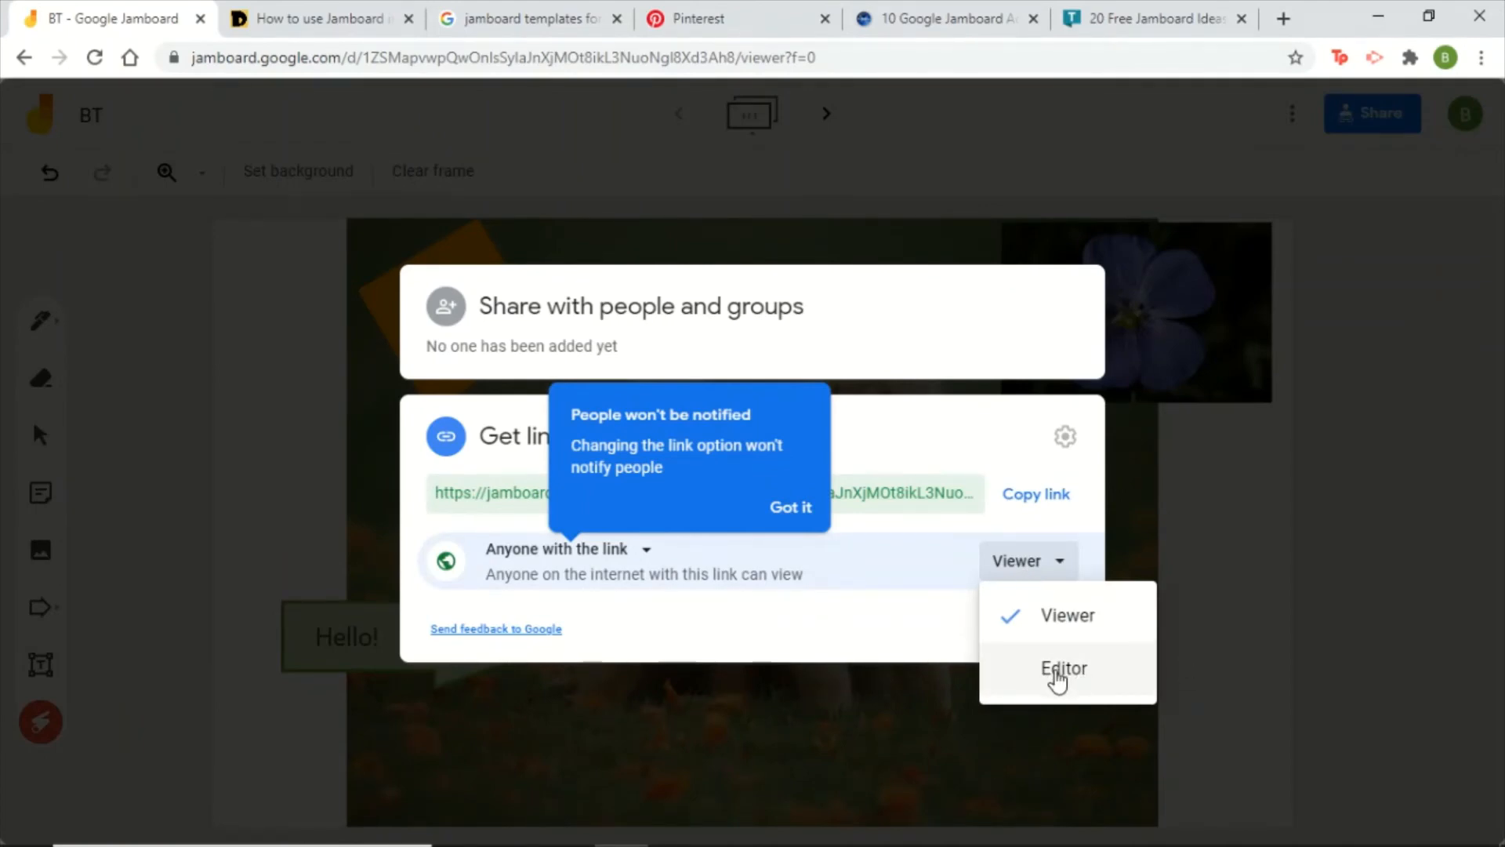
pyautogui.click(1053, 684)
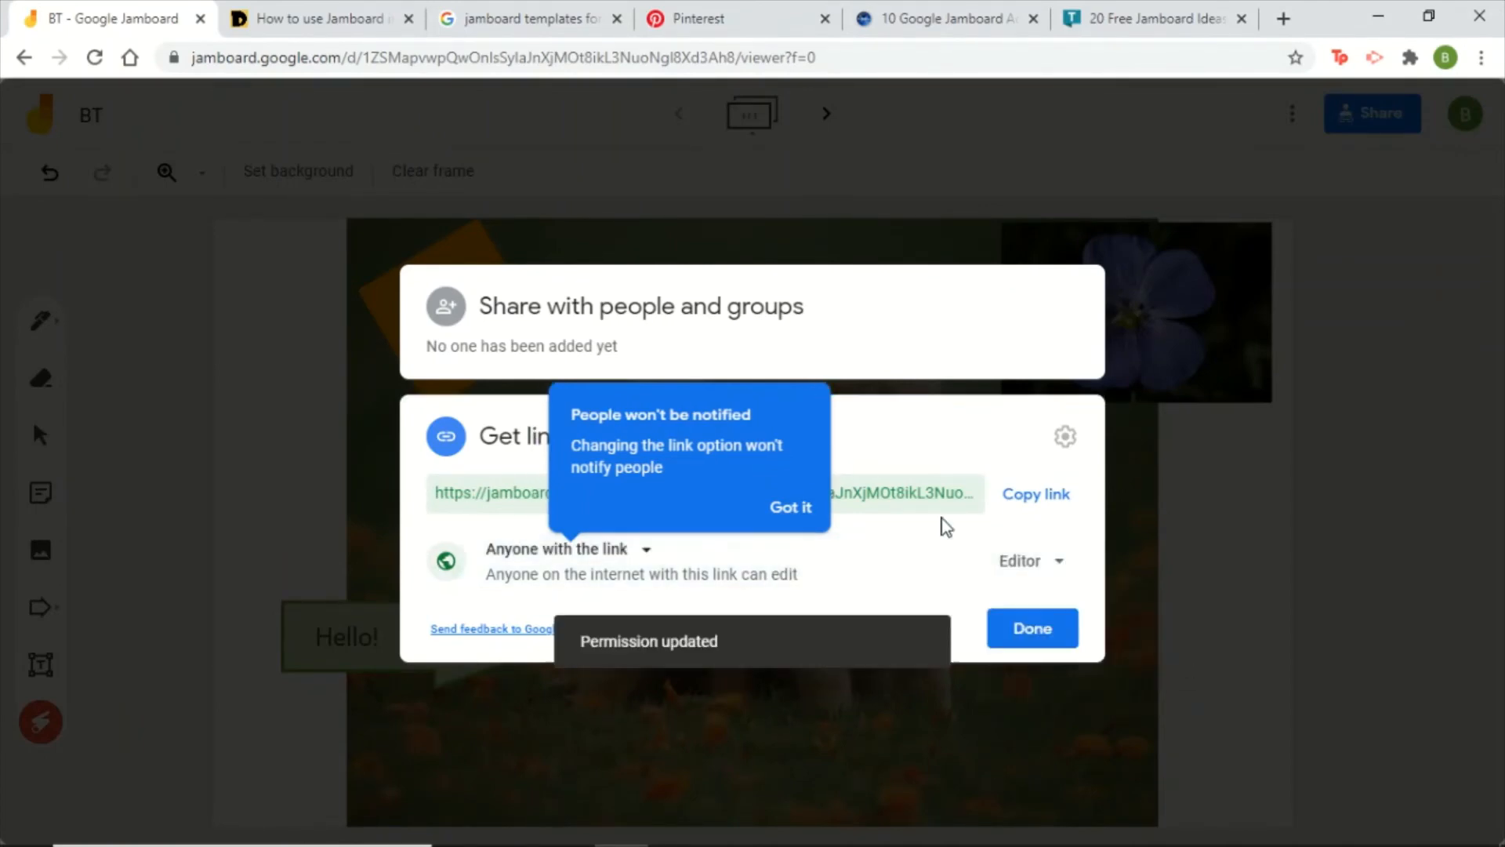
pyautogui.click(1037, 494)
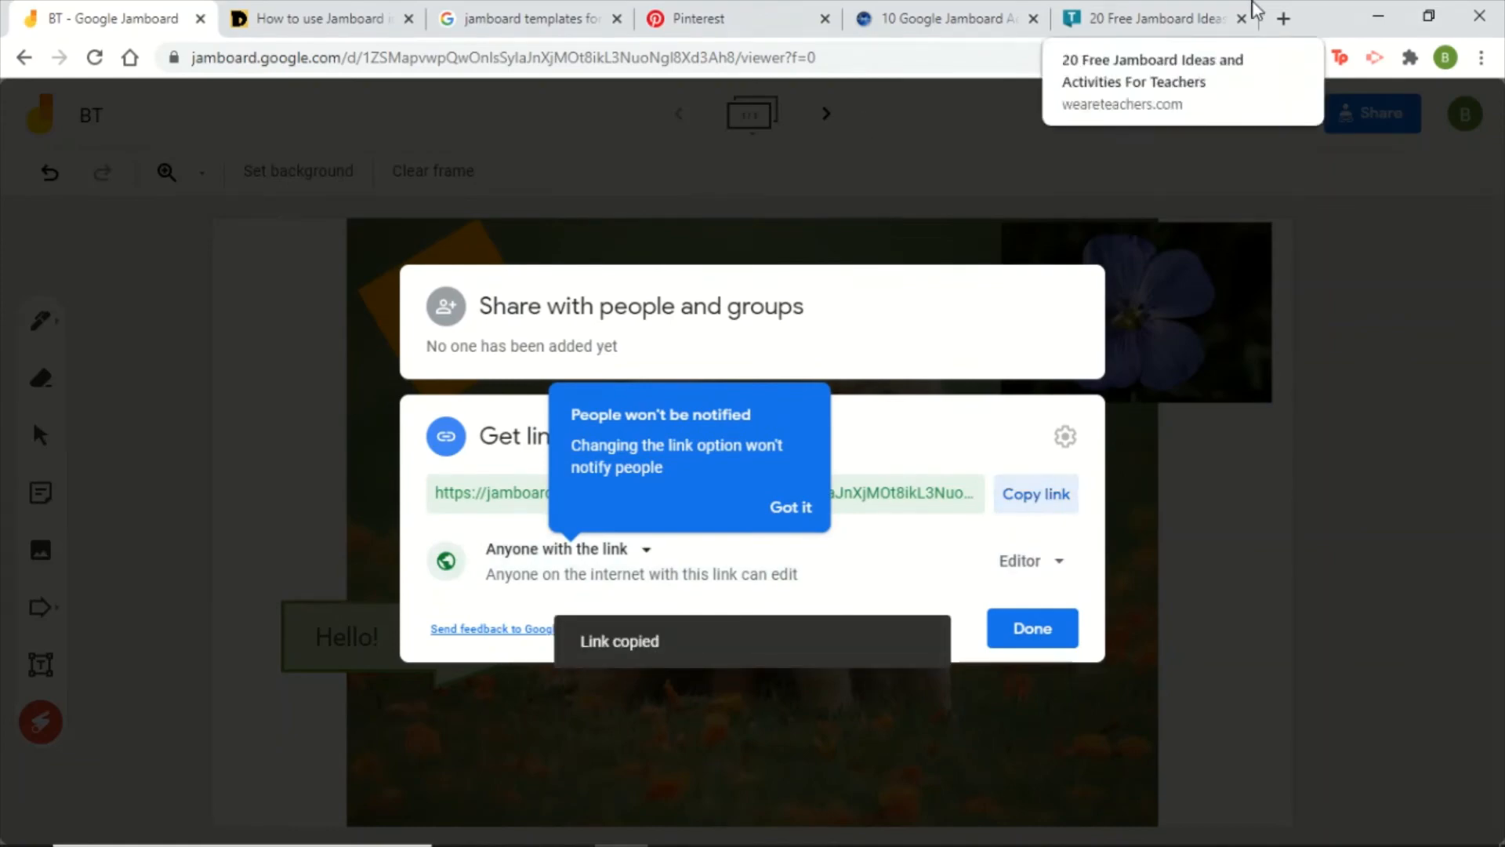
# - Paste the sharing link into a new browser tab, replace everything after the document ID with "copy" and load that address
pyautogui.click(1284, 18)
pyautogui.rightClick(369, 57)
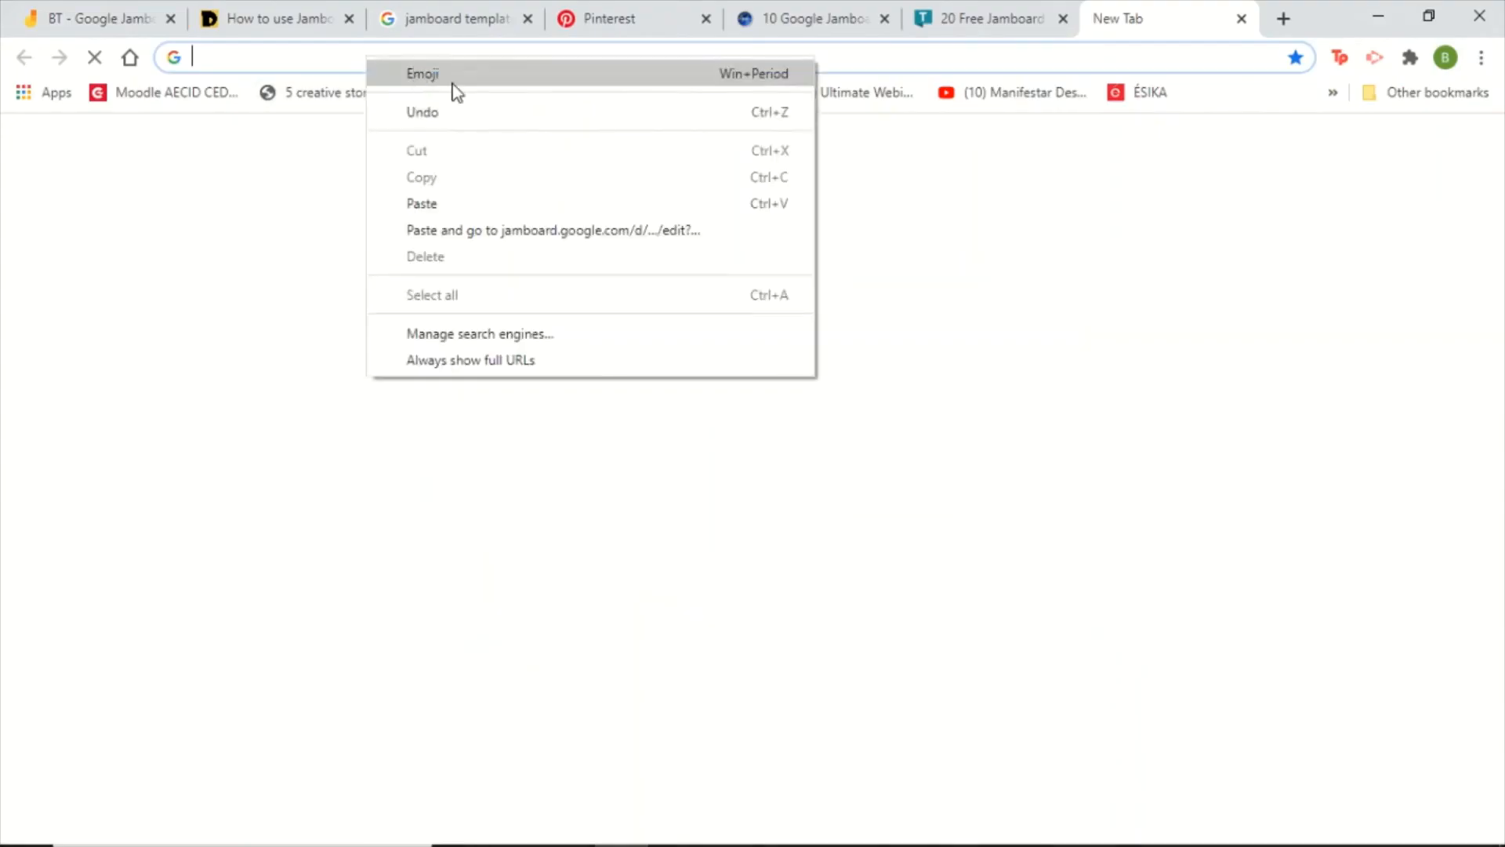
pyautogui.click(470, 201)
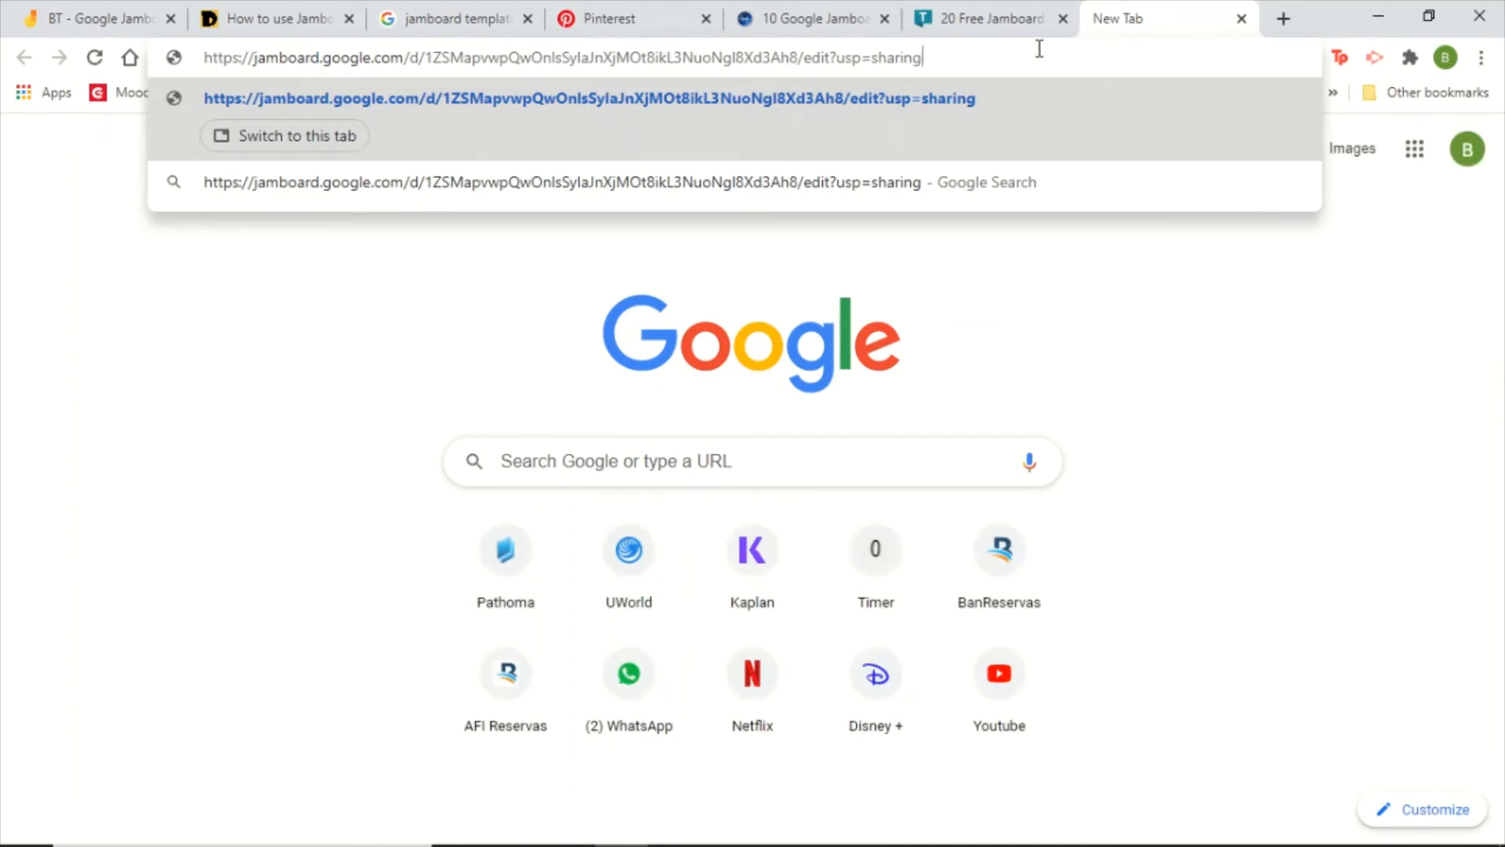
pyautogui.press('Return')
pyautogui.moveTo(954, 64); pyautogui.dragTo(818, 49)
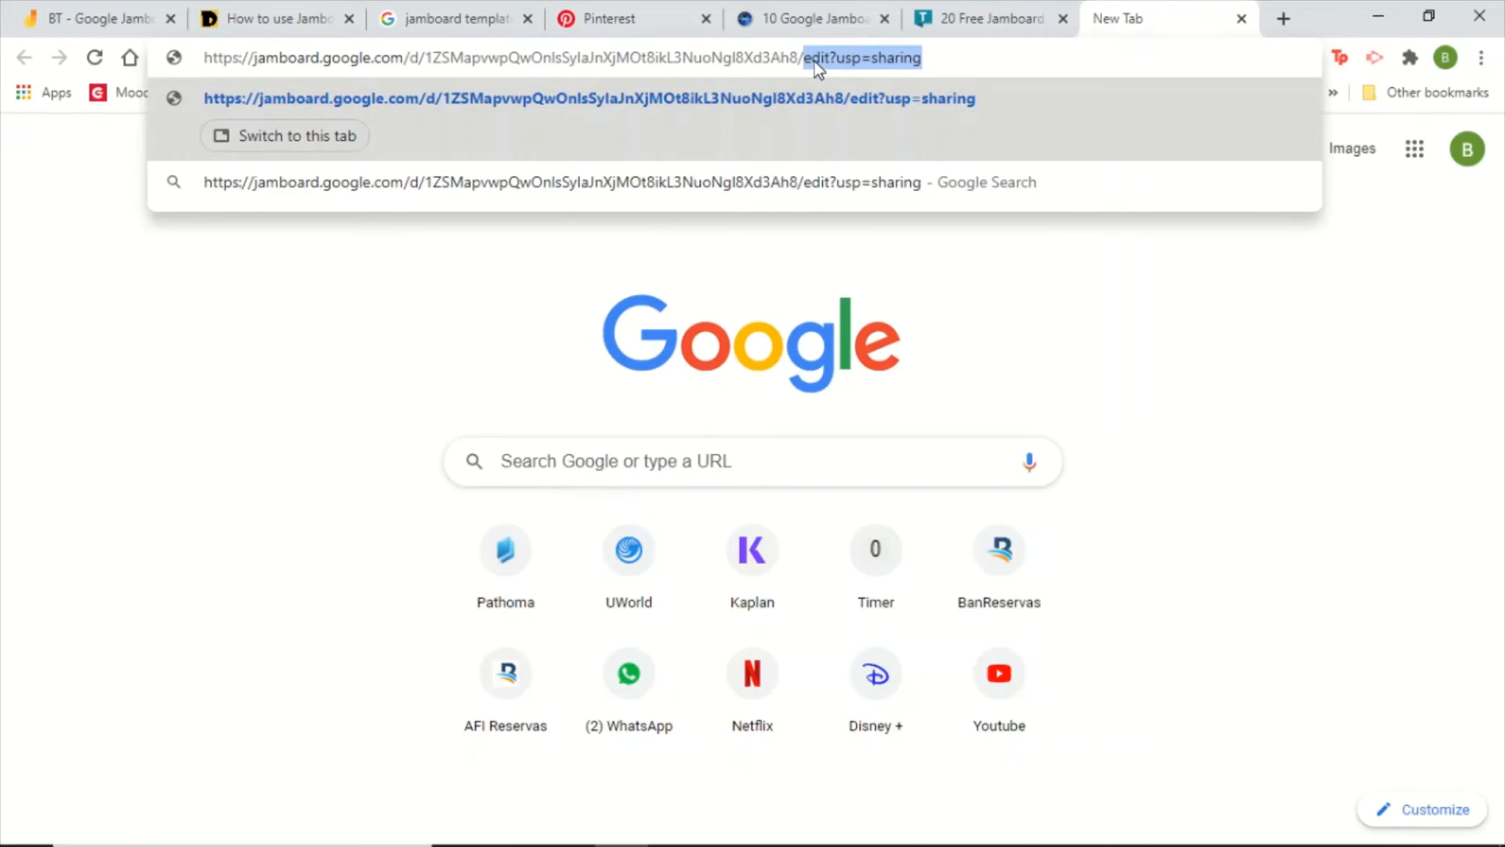
pyautogui.write('copy')
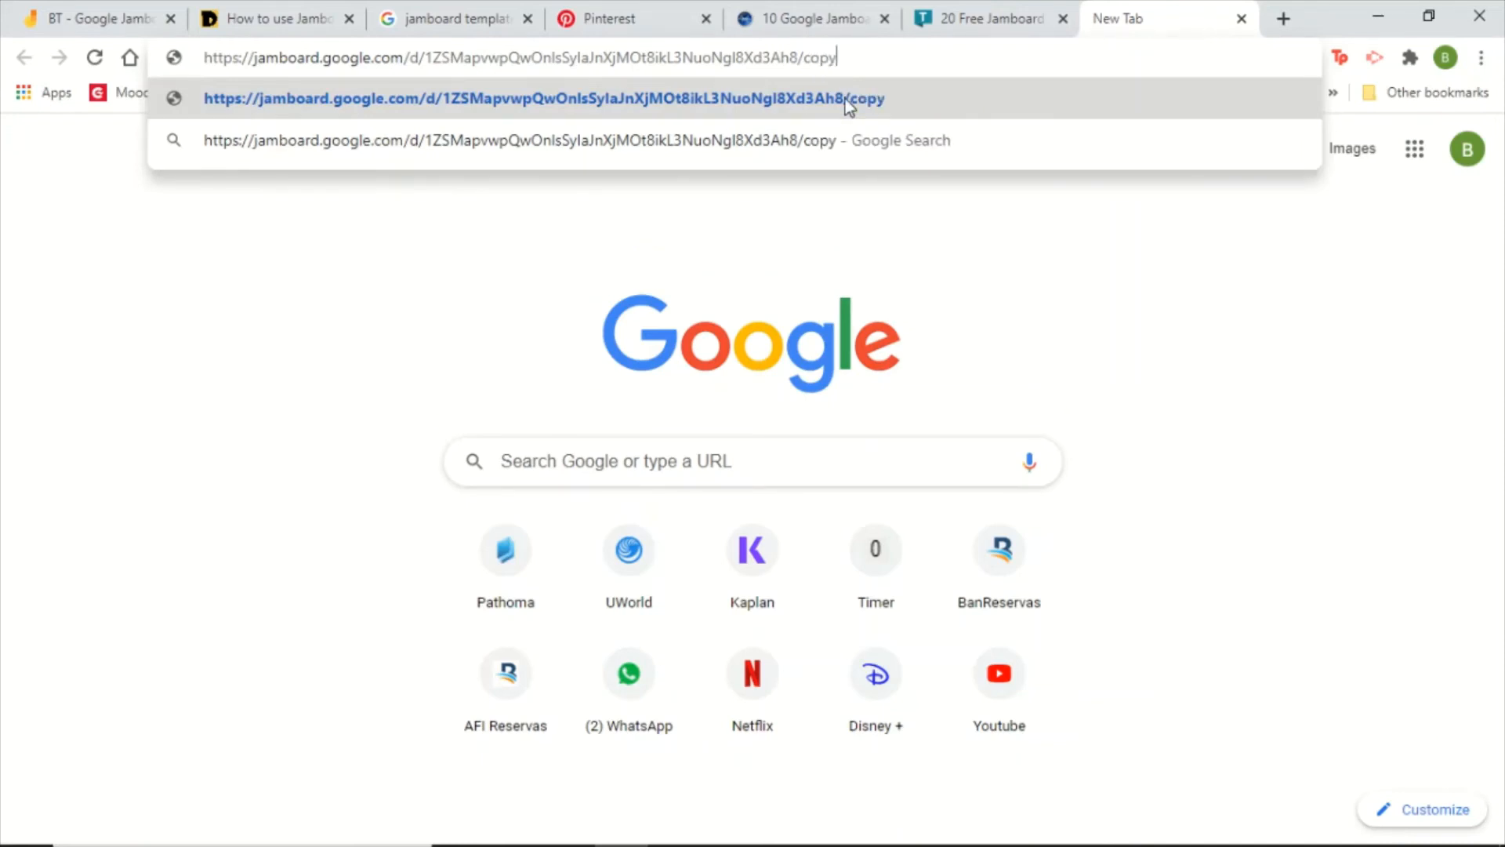
pyautogui.press('Return')
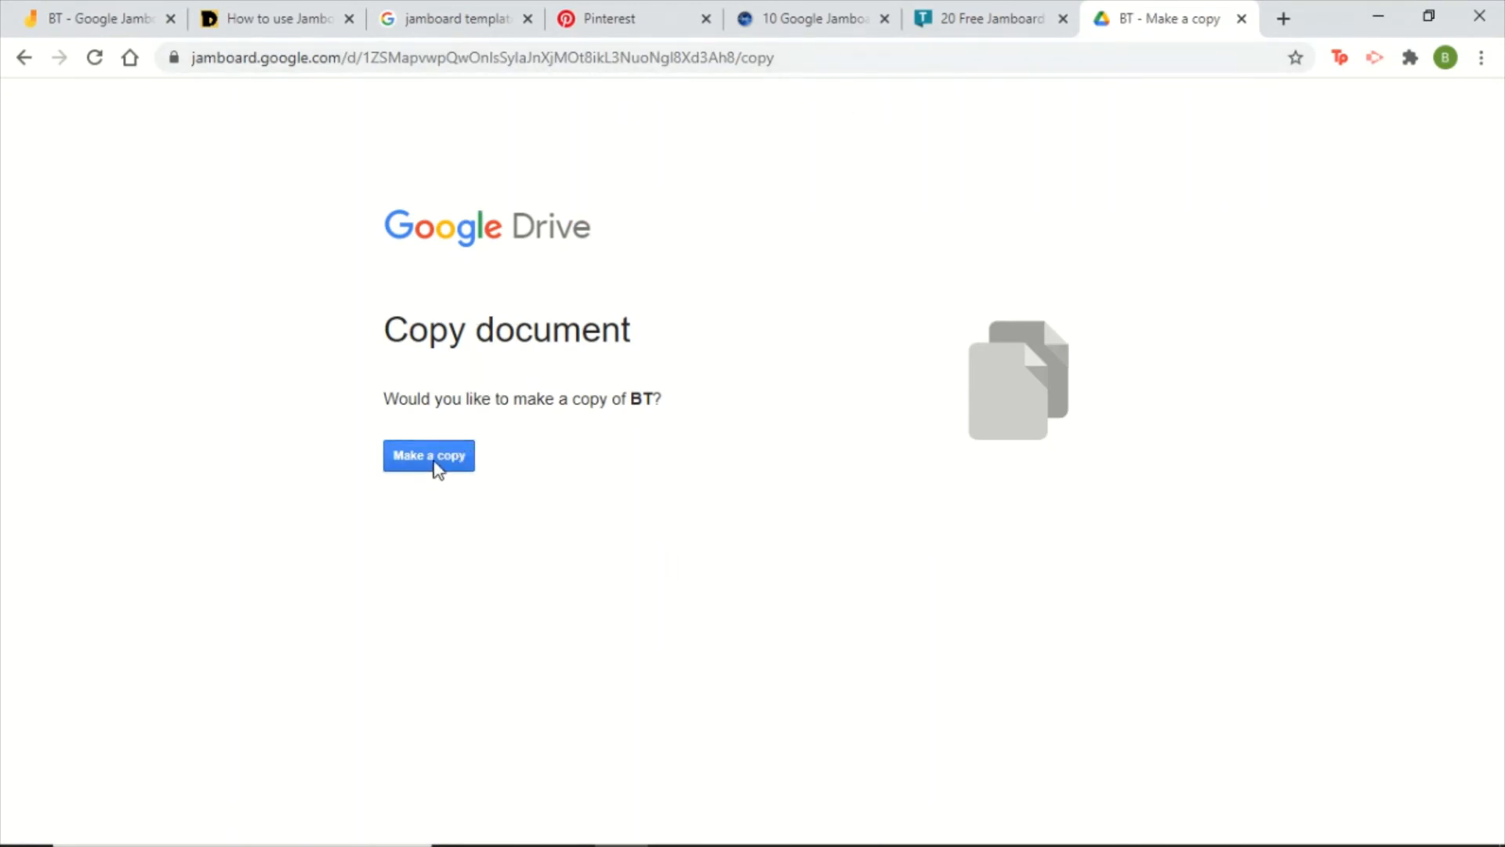
# - Return to the BT Jam's browser tab and close the sharing dialog
pyautogui.click(86, 17)
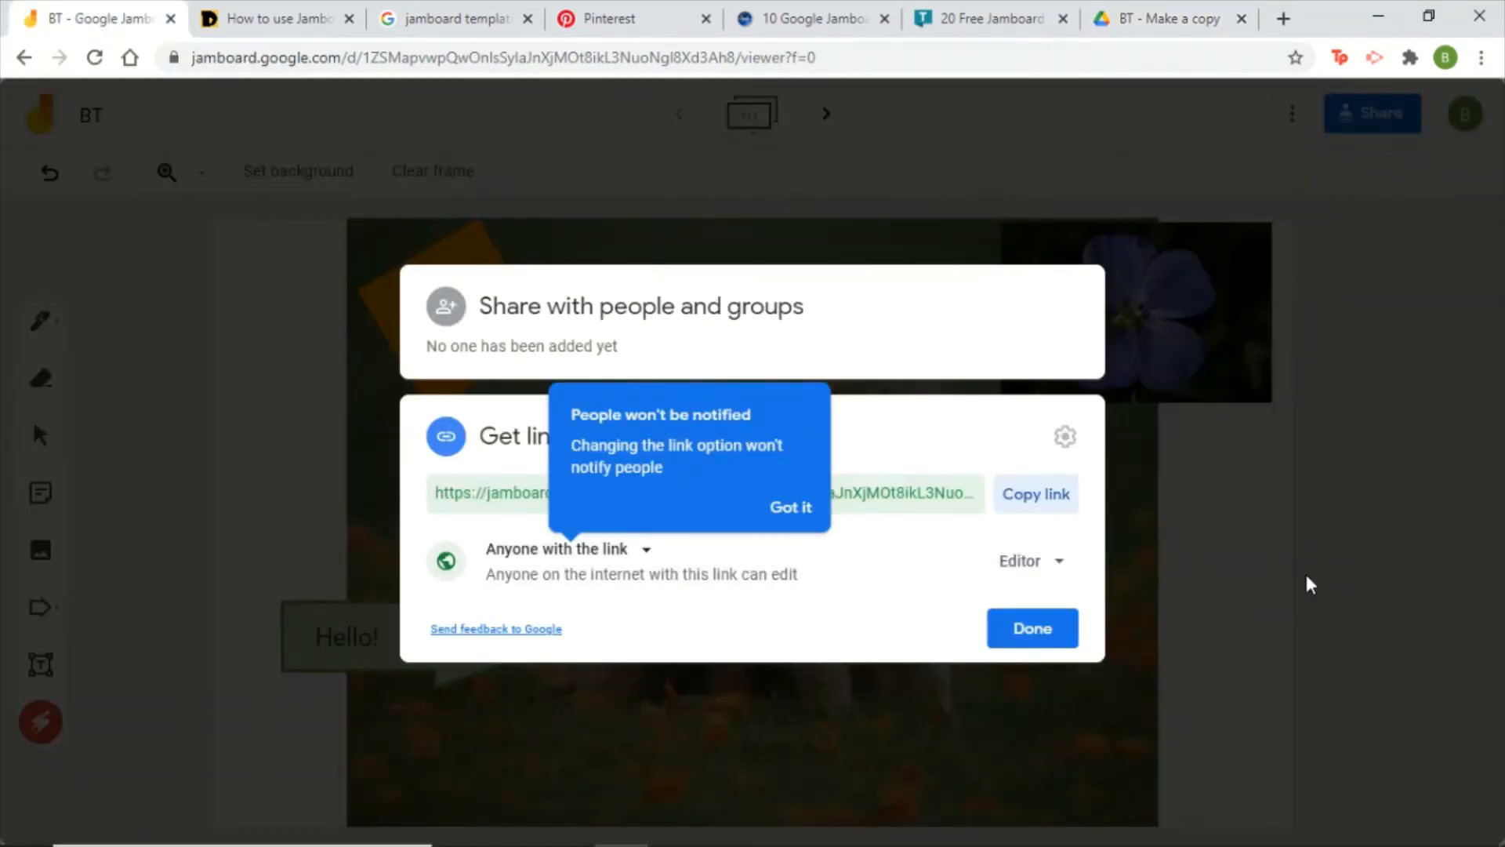
pyautogui.click(1309, 584)
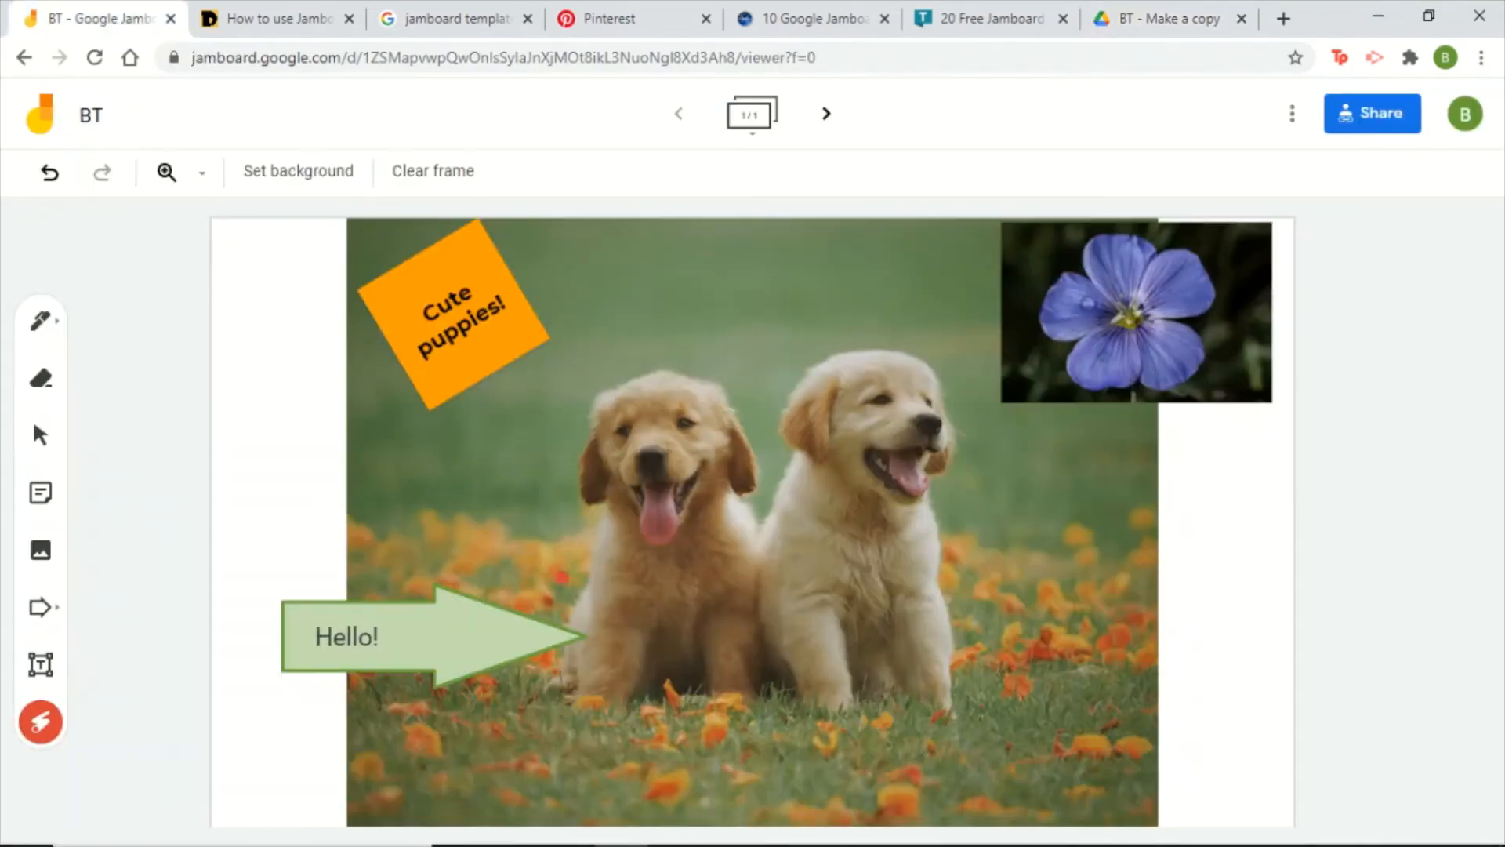
# - Make a copy of the BT Jam from its copy-link page, return to the original Jam and close the copy's tab
pyautogui.click(1196, 14)
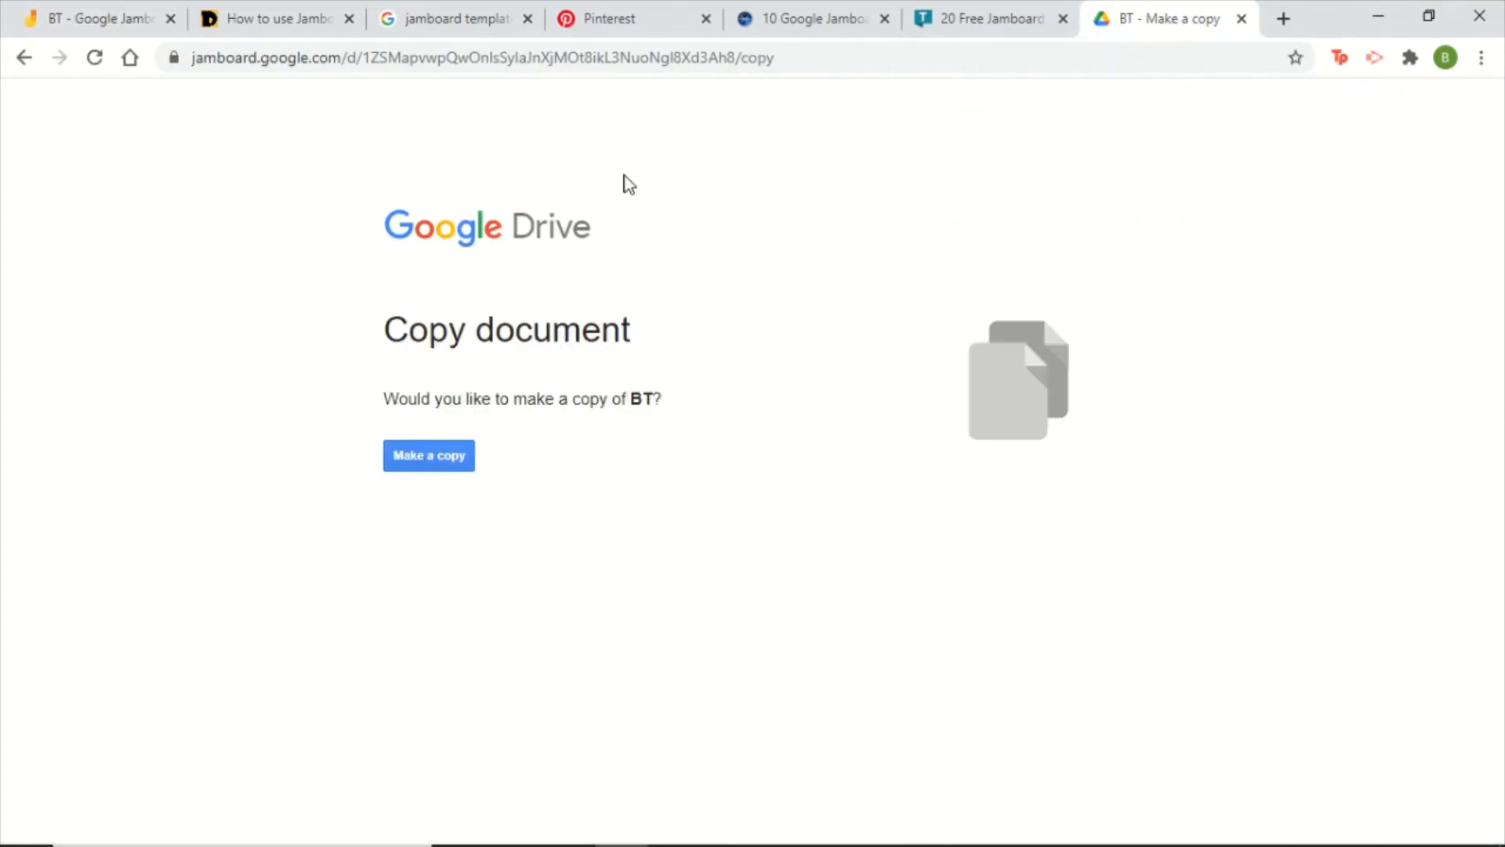
pyautogui.click(90, 10)
pyautogui.click(1168, 18)
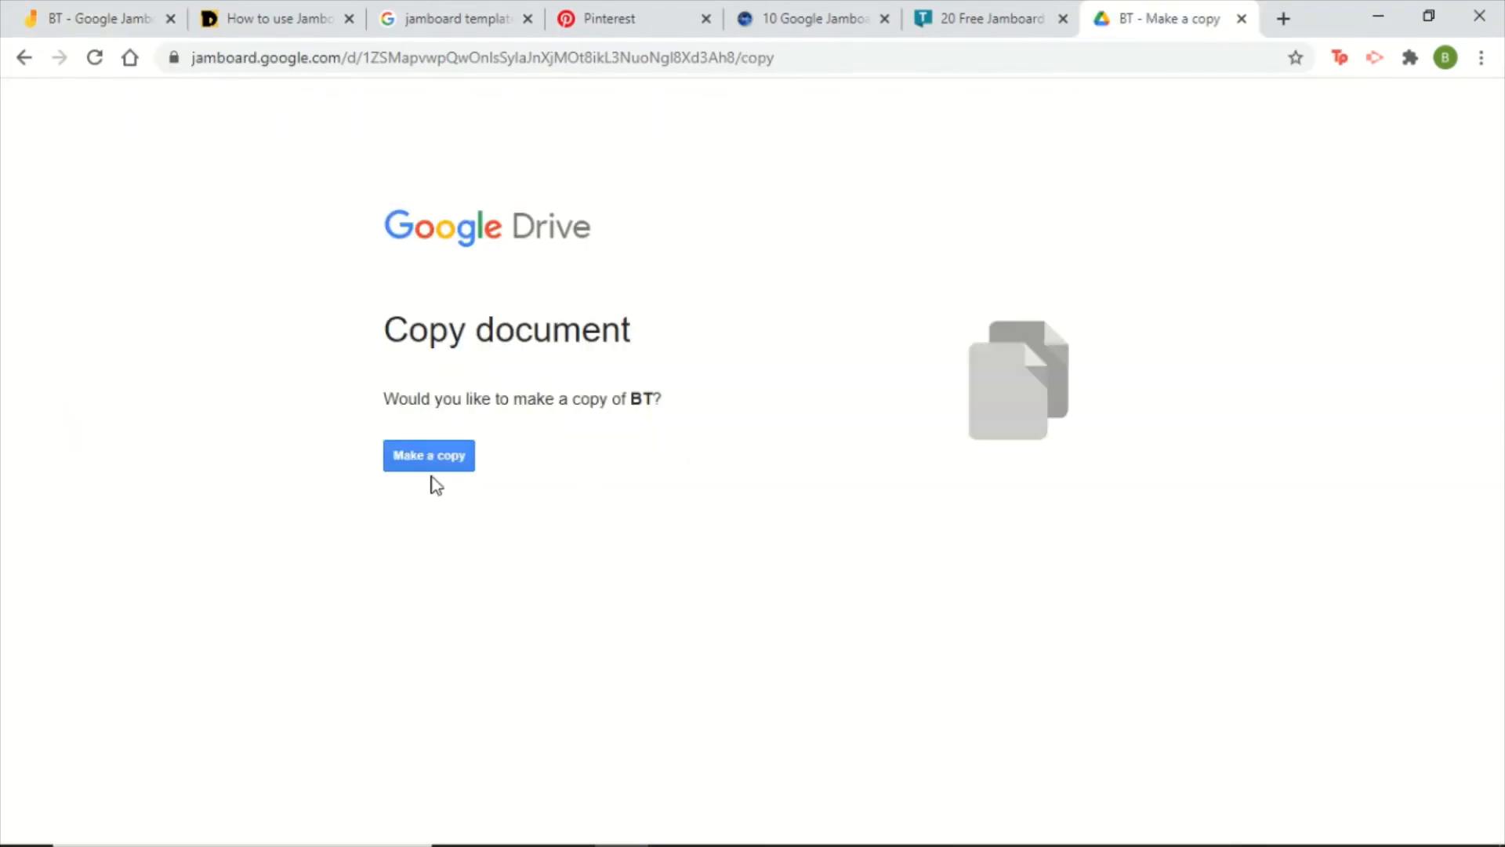
pyautogui.click(444, 462)
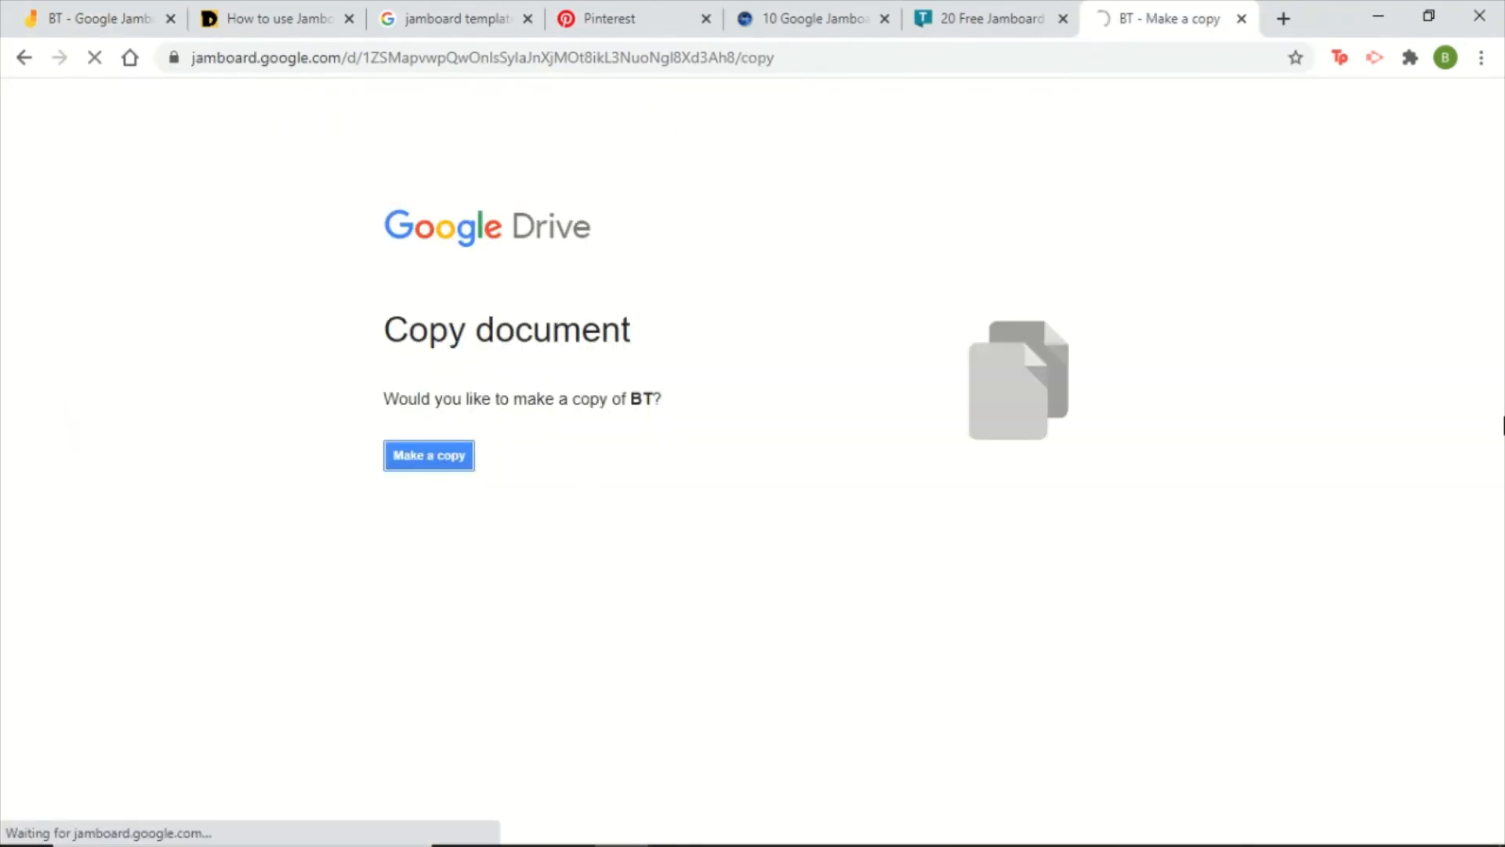
pyautogui.click(59, 15)
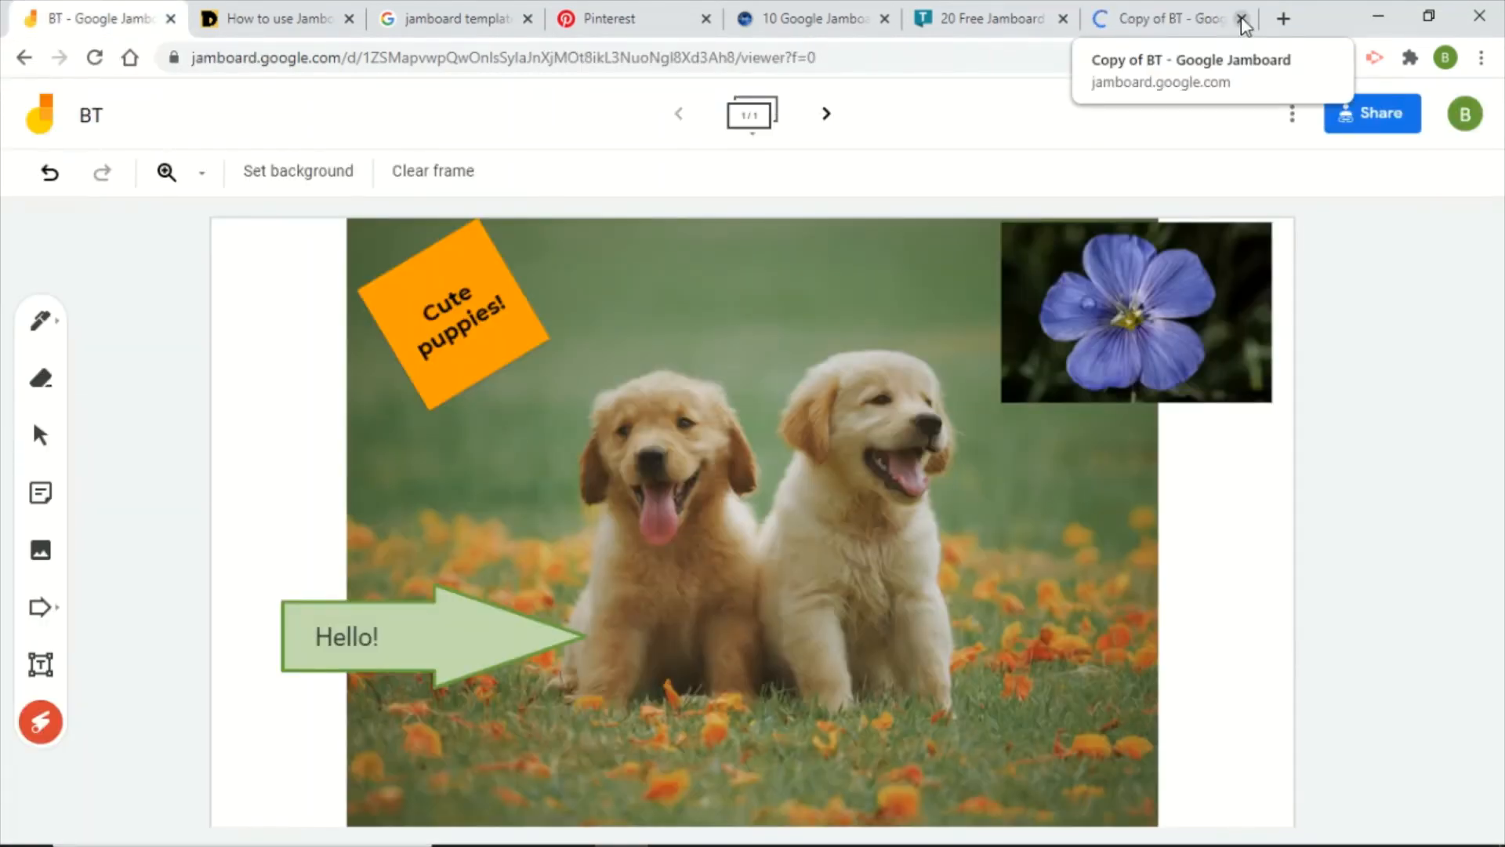
pyautogui.click(1243, 19)
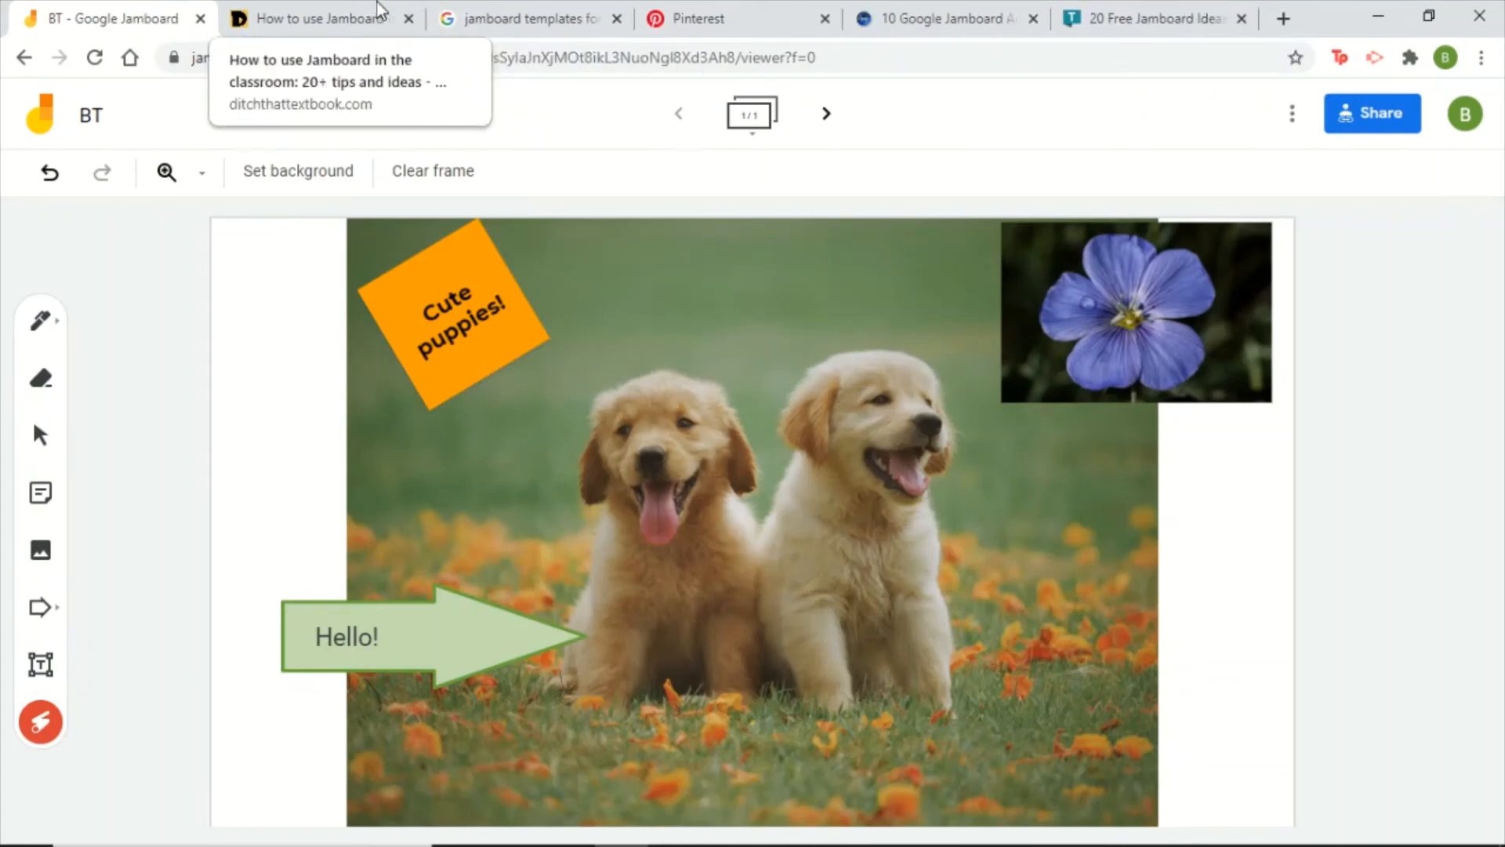
# - Show the Google search suggestions for "jamboard templates" in the open results tab
pyautogui.click(502, 20)
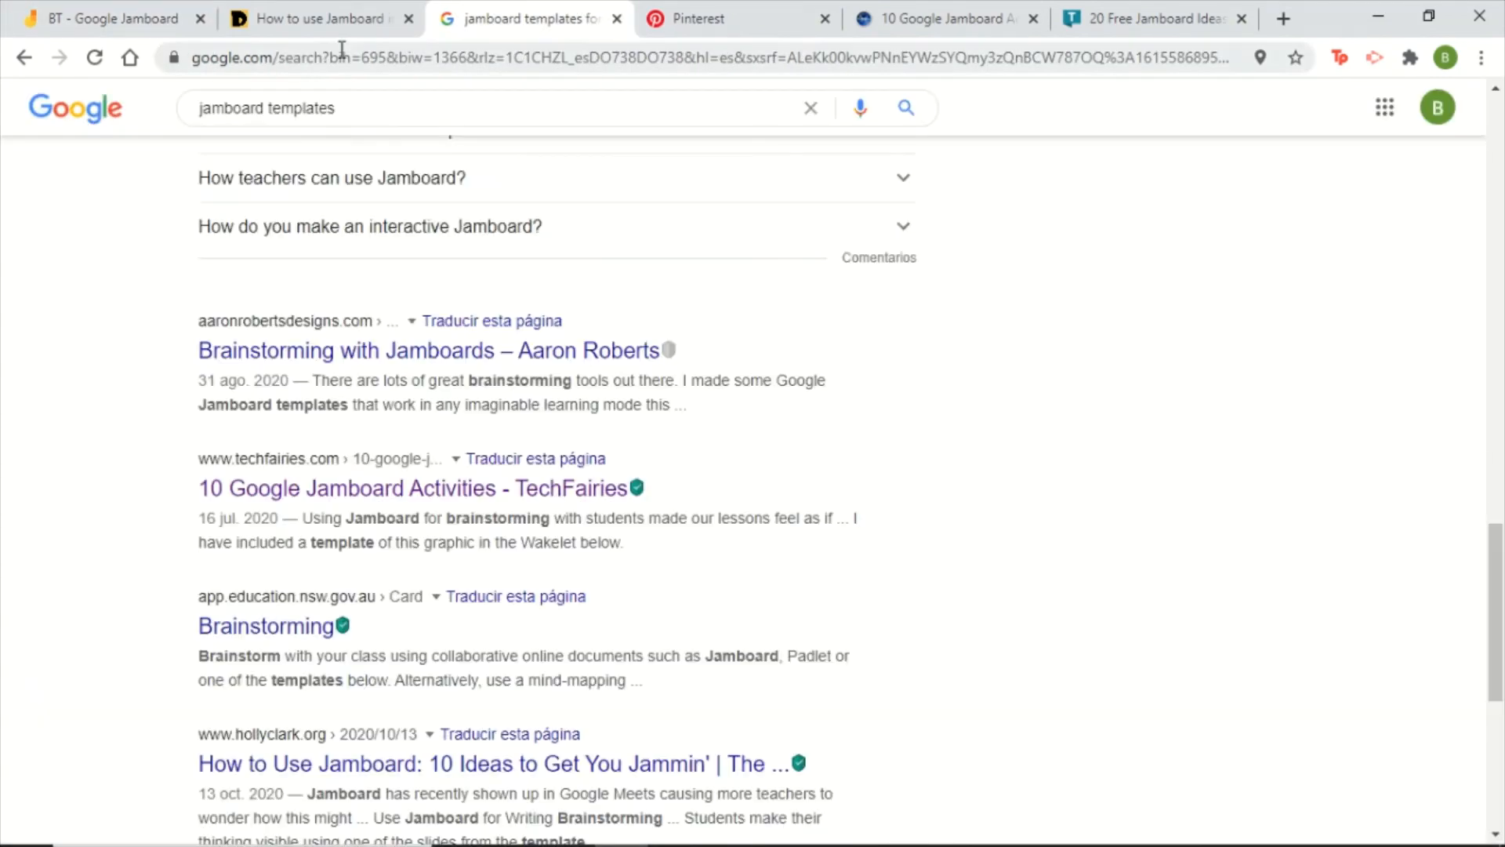
pyautogui.click(351, 114)
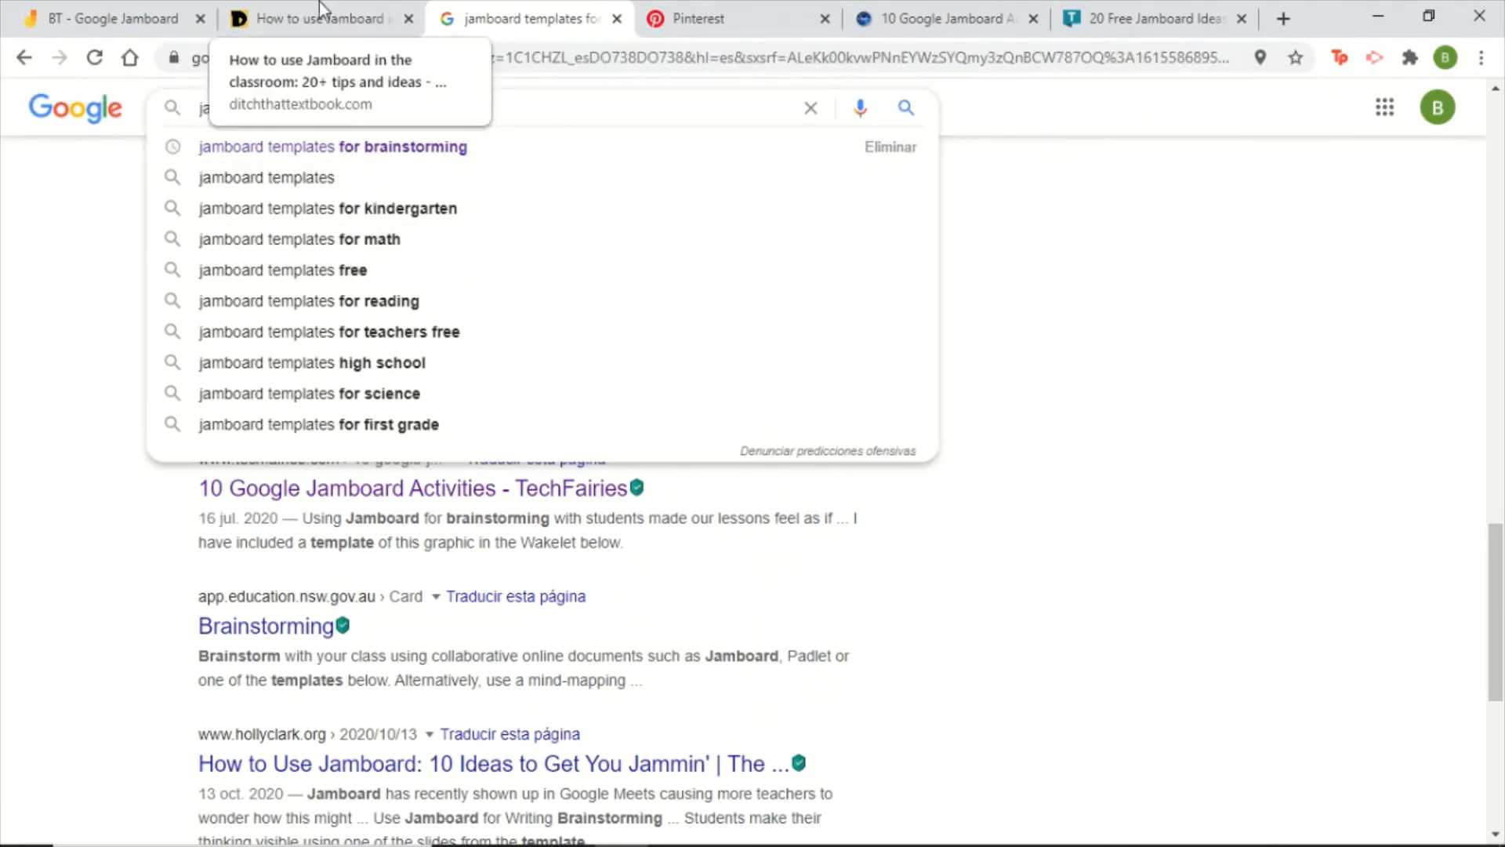
# - In the Ditch That Textbook article, get the "Use shapes to highlight" template and make a copy of it
pyautogui.click(342, 17)
pyautogui.scroll(20, 396, 400)
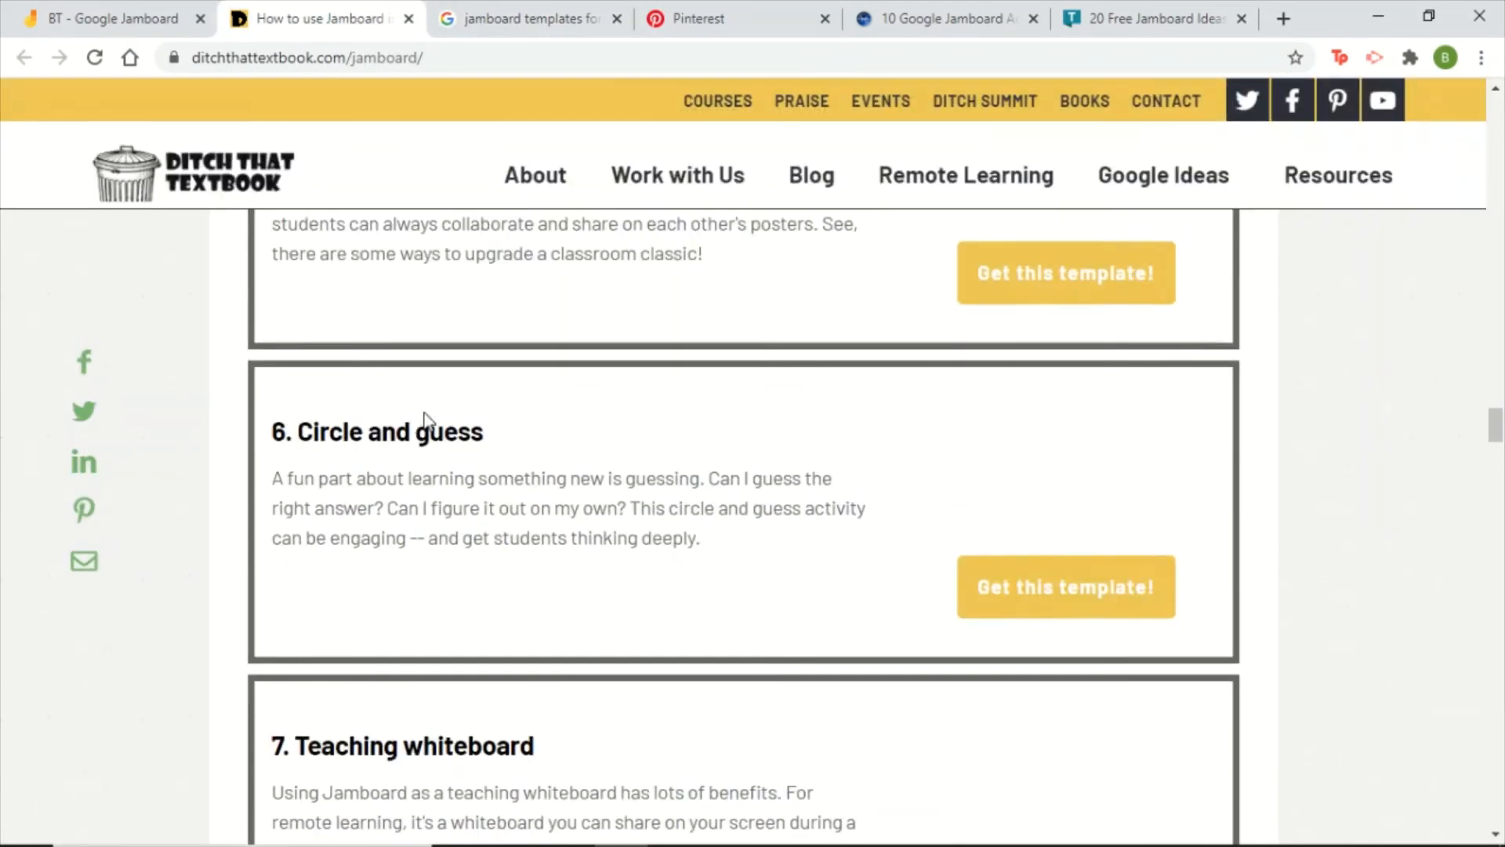
pyautogui.scroll(20, 777, 314)
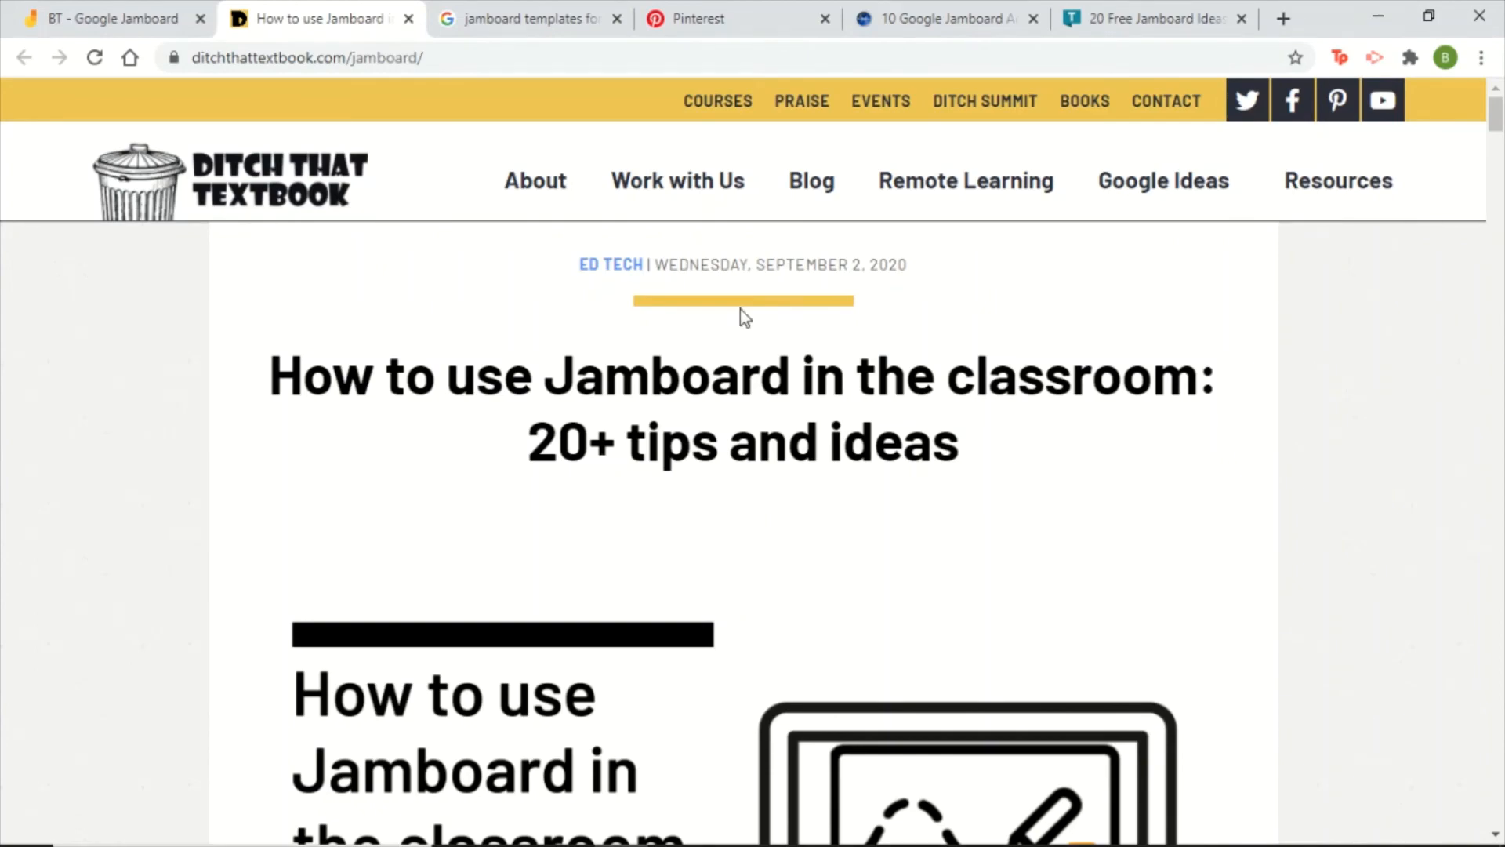
pyautogui.scroll(-20, 645, 521)
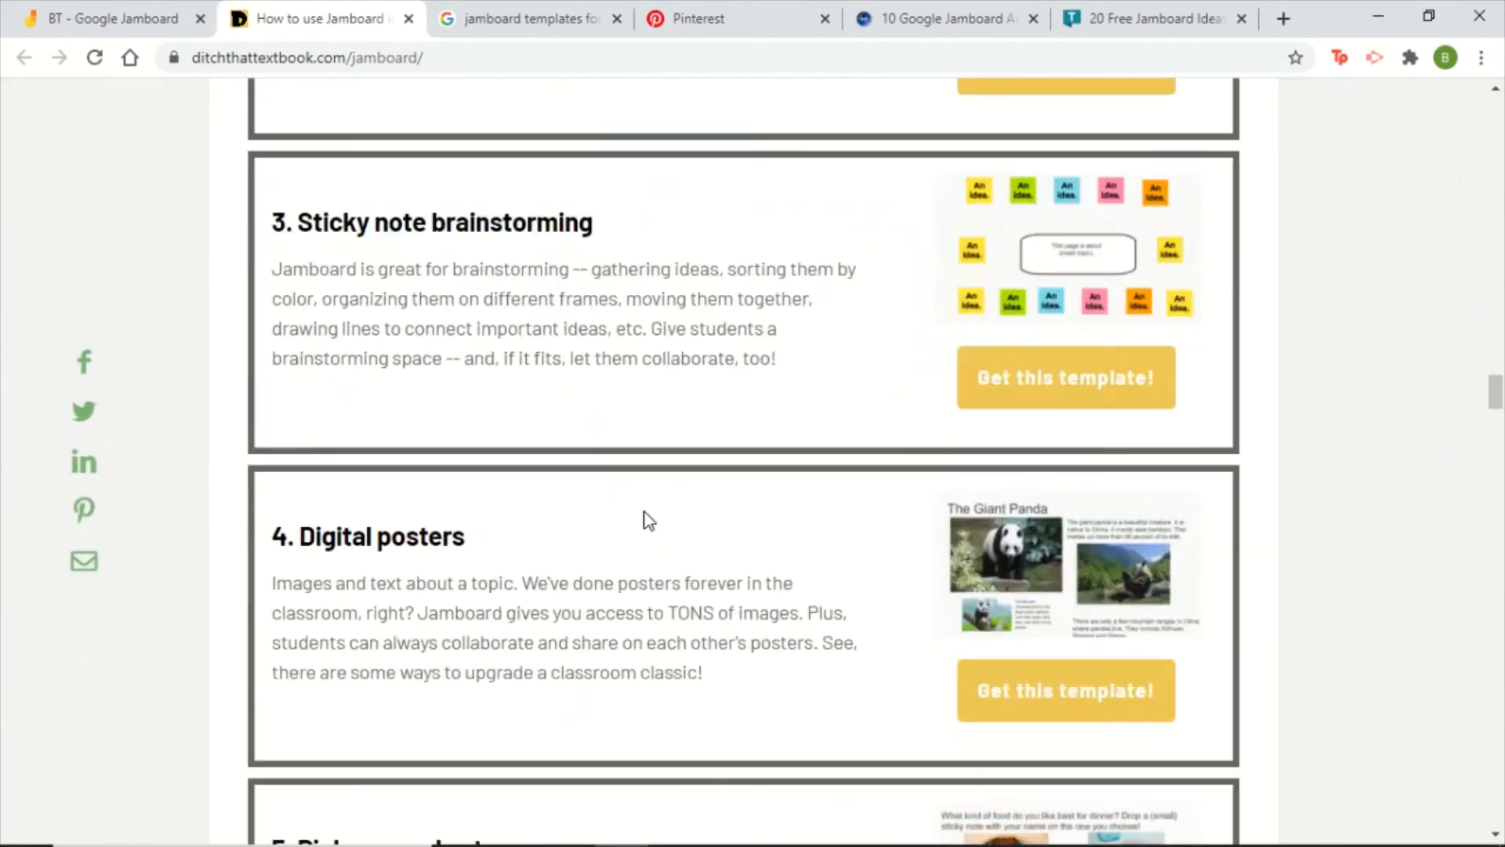
pyautogui.scroll(14, 733, 380)
pyautogui.scroll(-5, 784, 392)
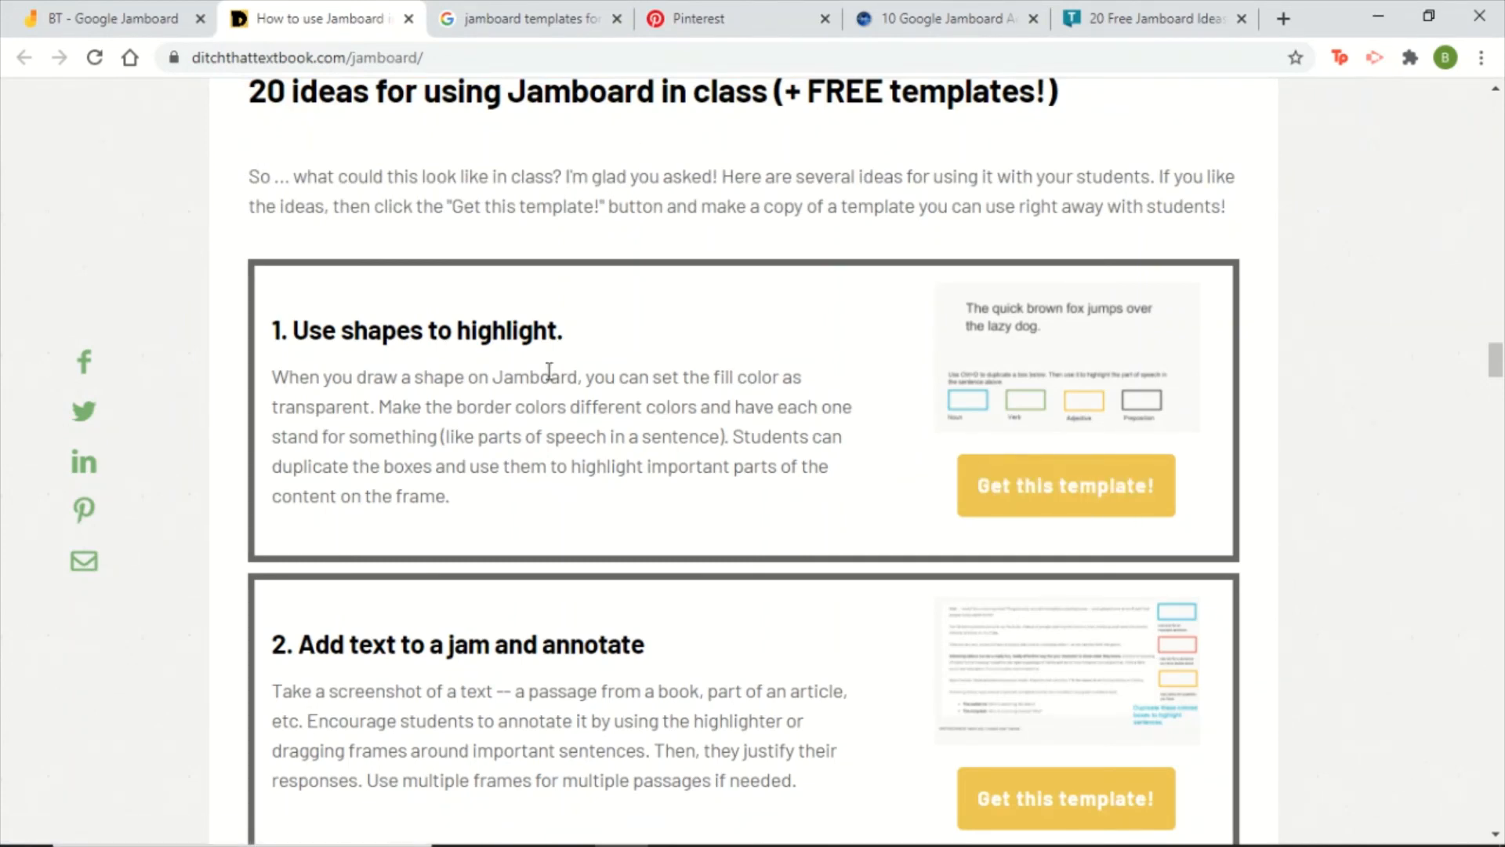
pyautogui.click(1031, 486)
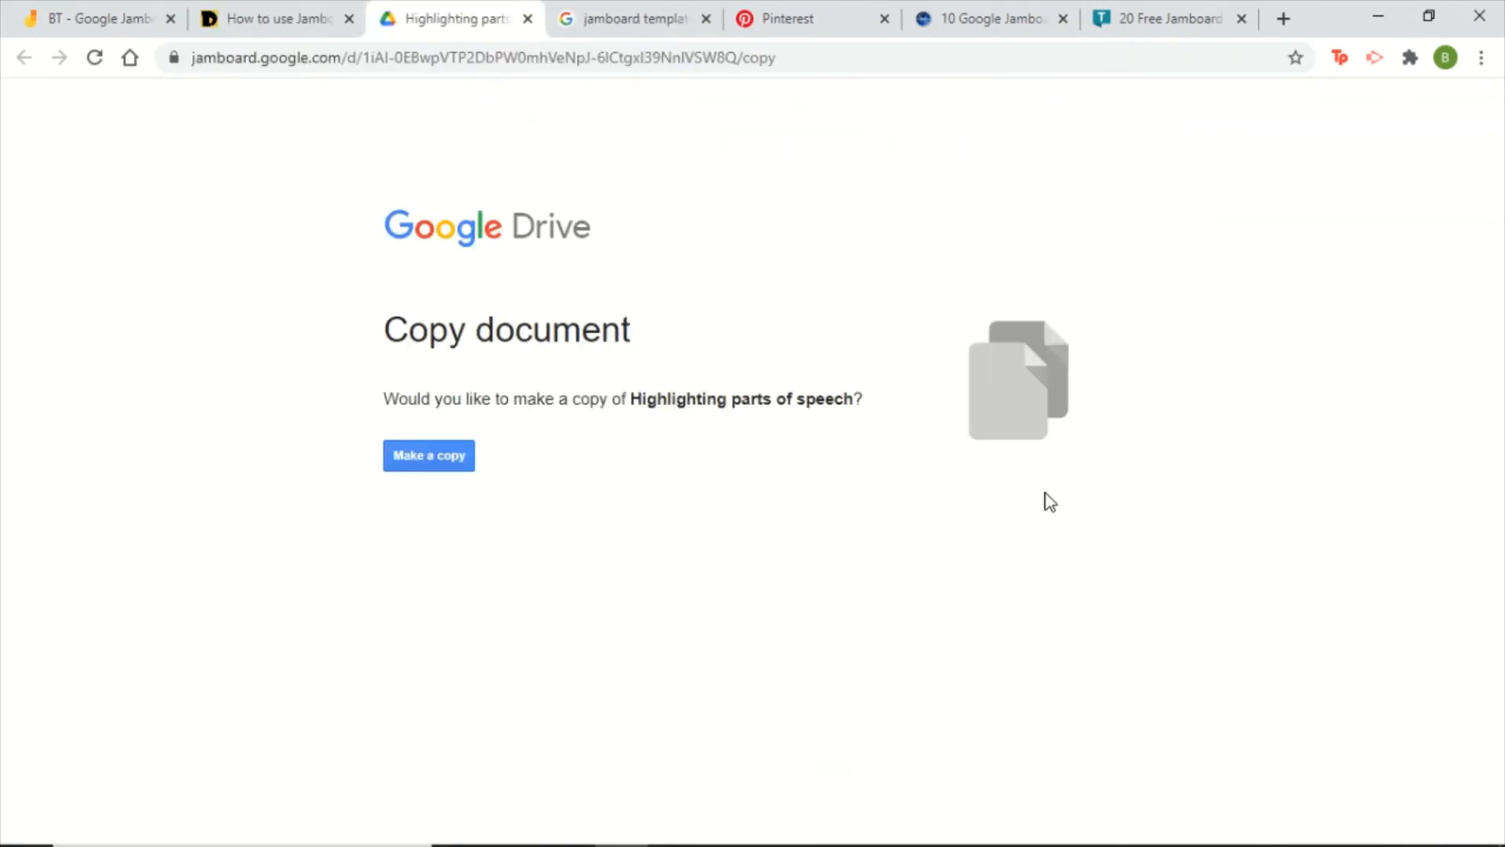
pyautogui.click(450, 447)
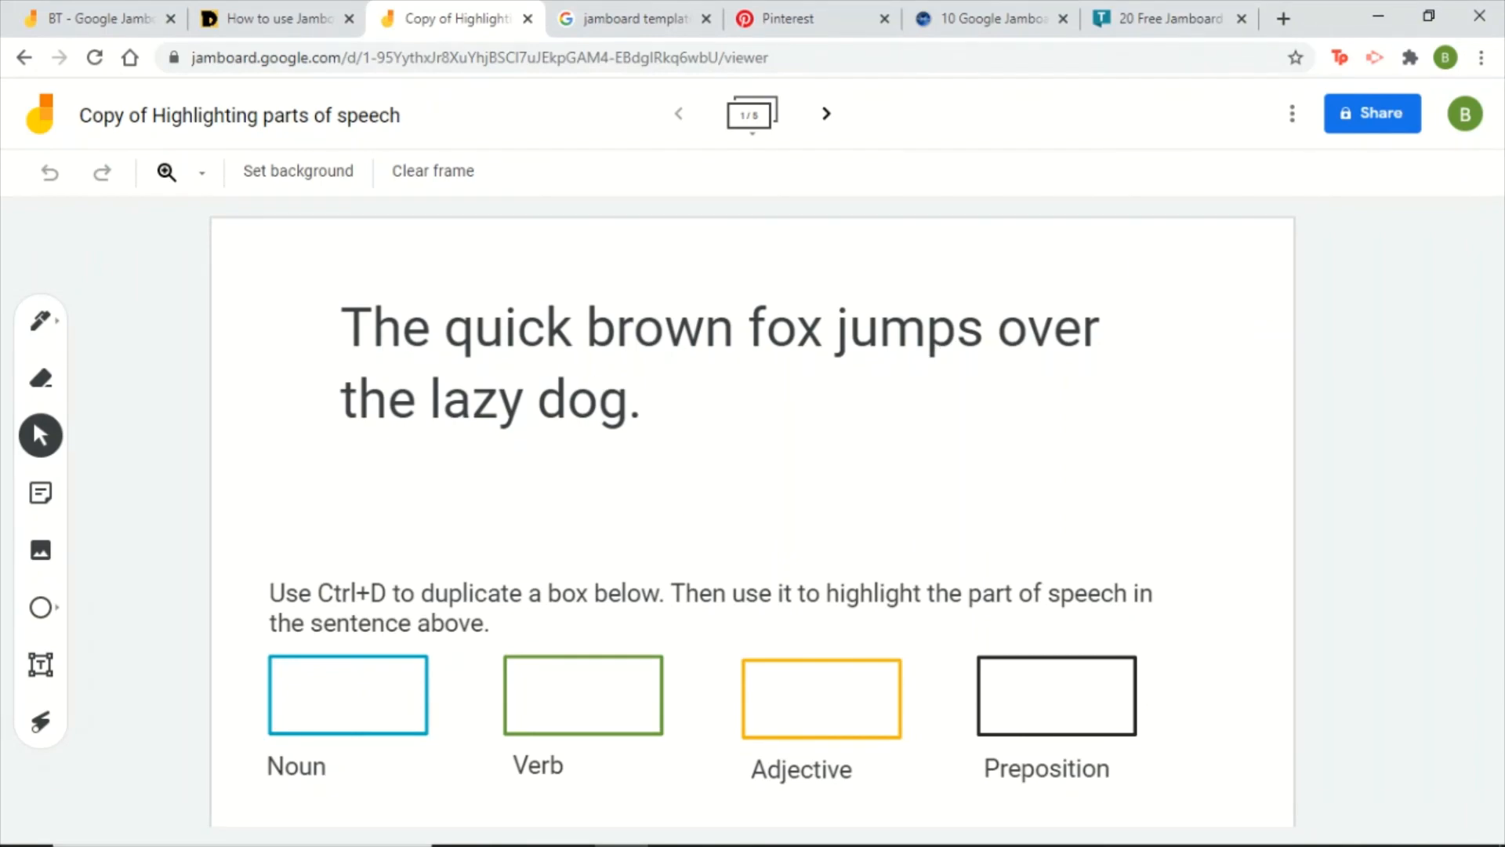
# - Duplicate the blue Noun box on the first frame of the template copy
pyautogui.click(423, 659)
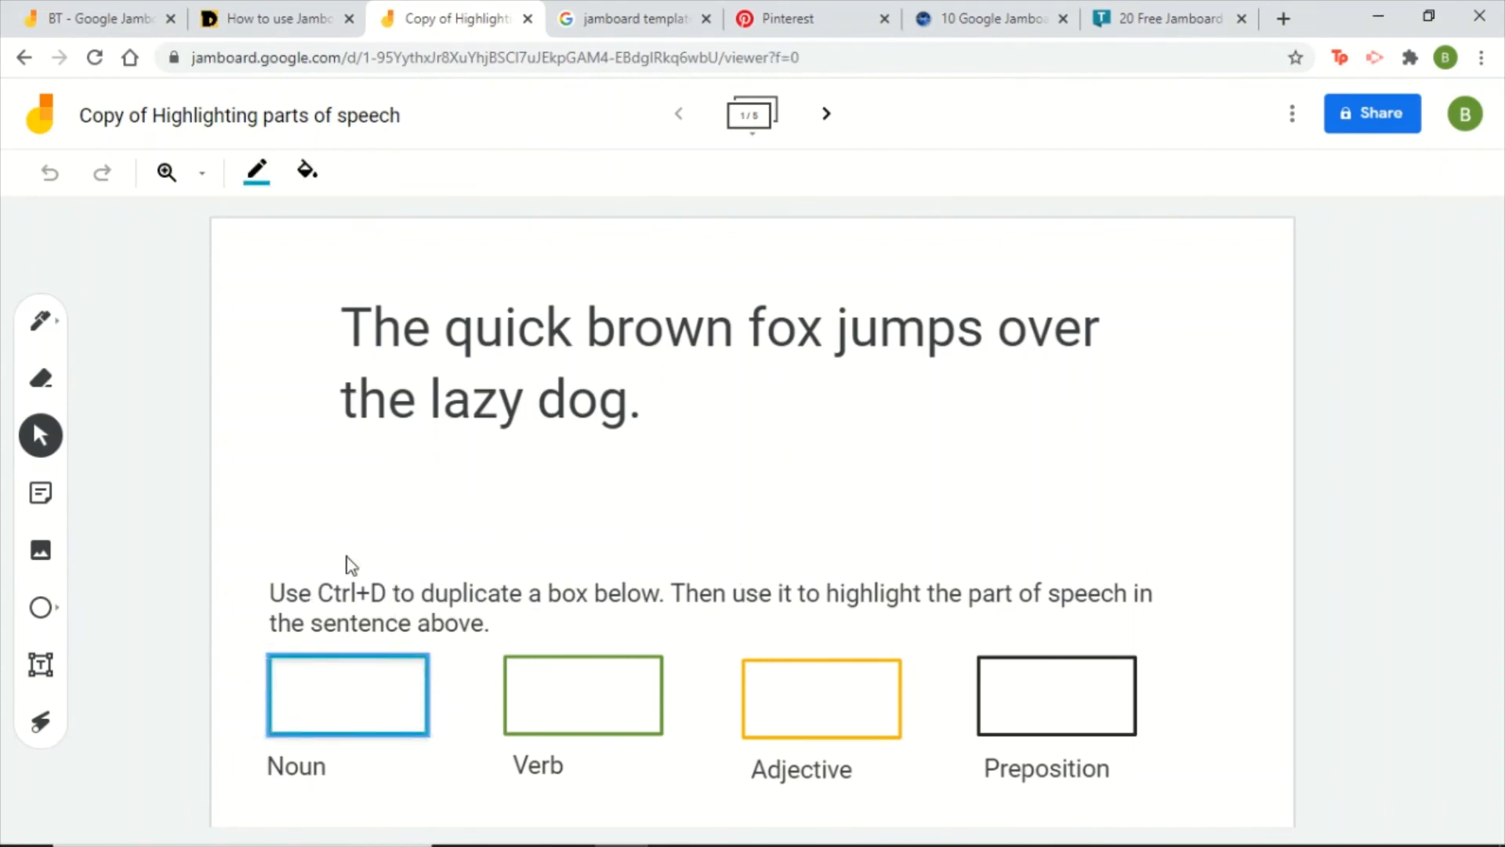
pyautogui.click(346, 662)
pyautogui.click(326, 604)
pyautogui.rightClick(414, 656)
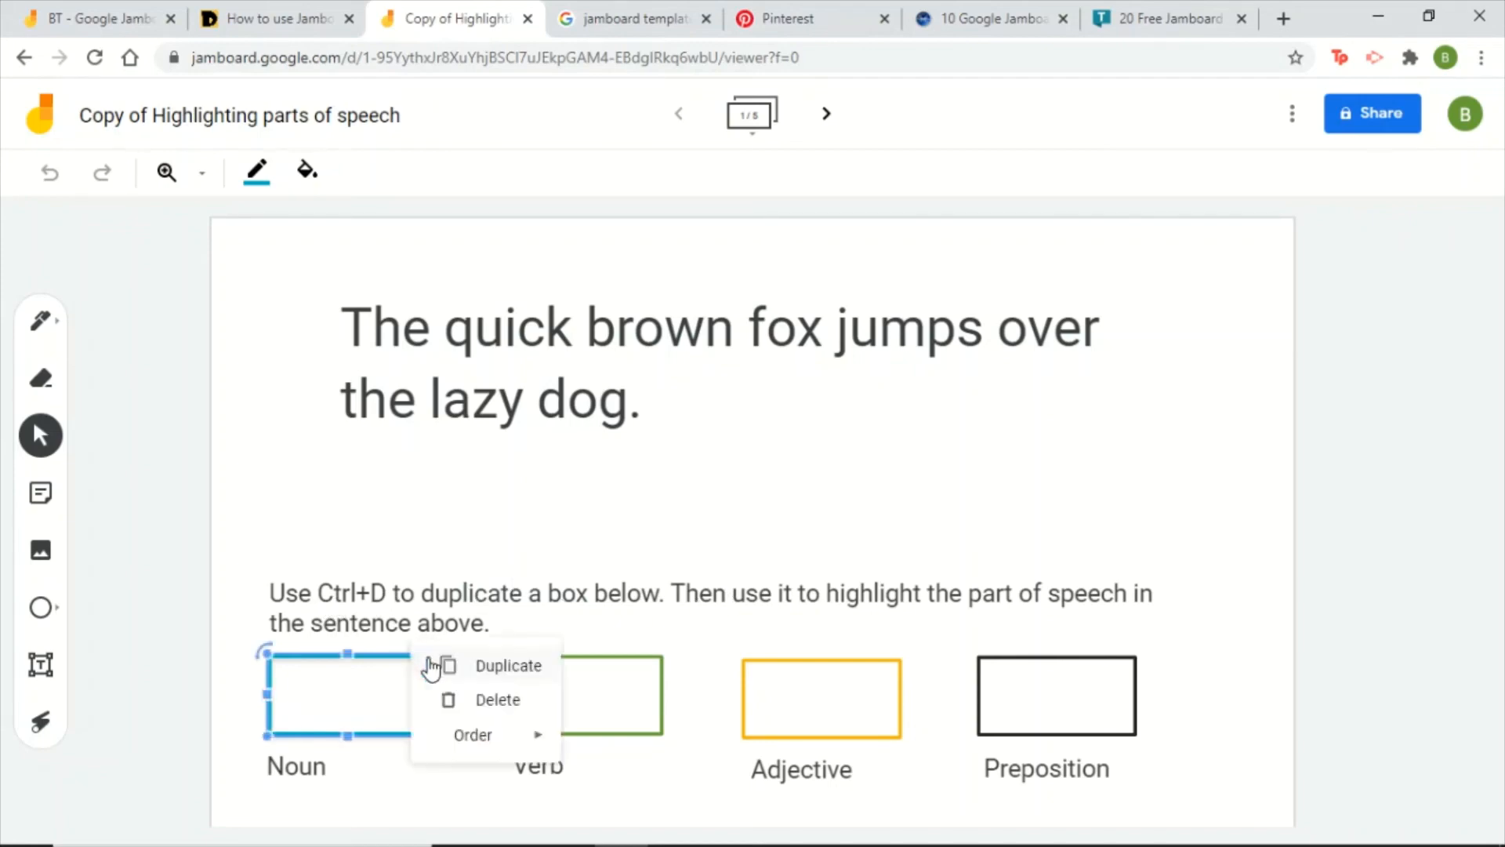
pyautogui.click(472, 665)
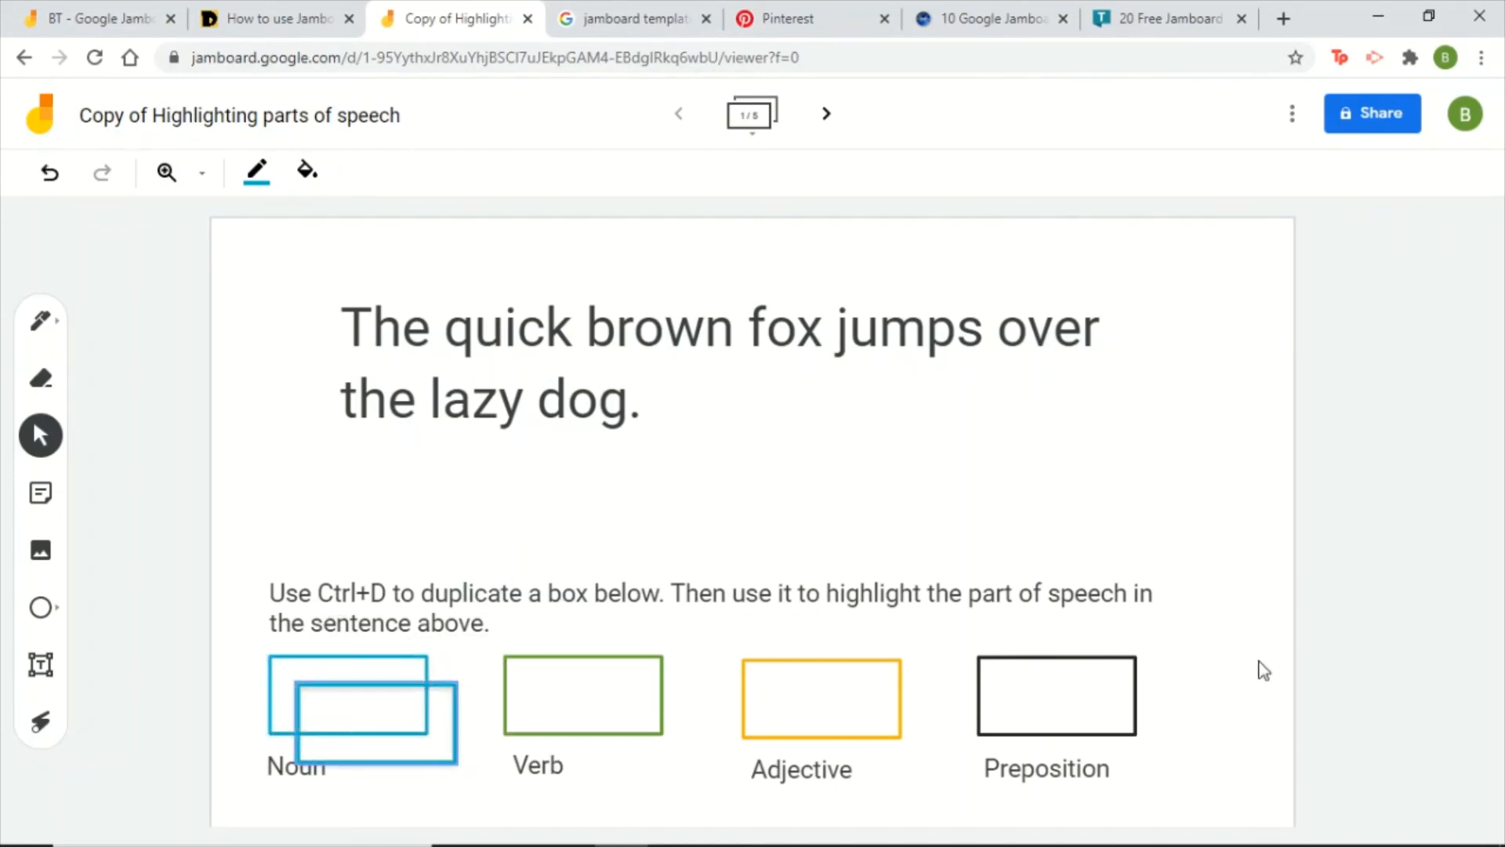
# - Move the duplicated Noun box onto the word "fox" and shrink it toward the size of the word
pyautogui.rightClick(440, 683)
pyautogui.moveTo(433, 683); pyautogui.dragTo(827, 297)
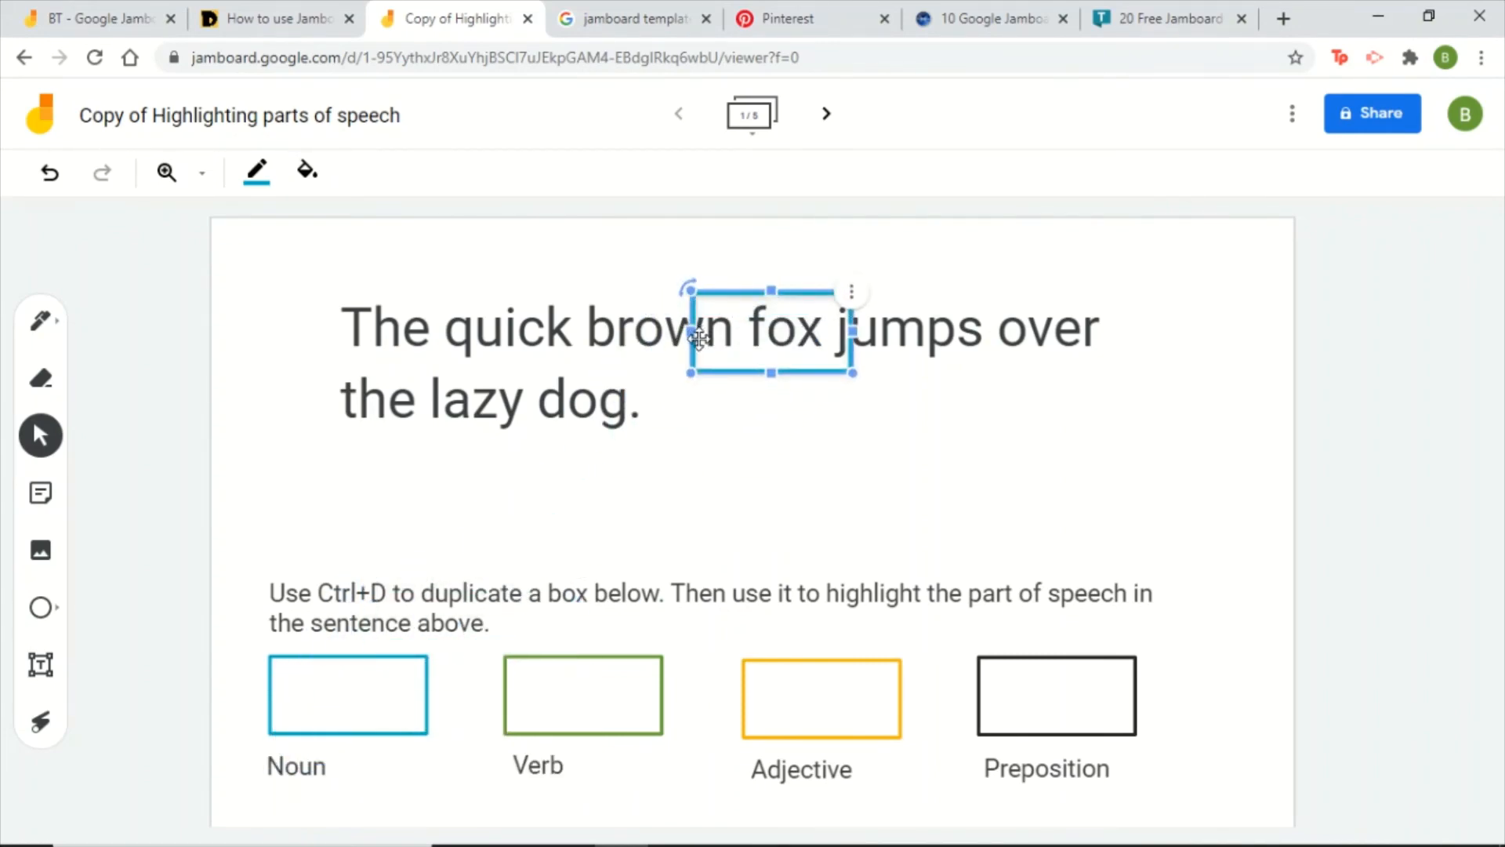
pyautogui.moveTo(691, 372); pyautogui.dragTo(741, 347)
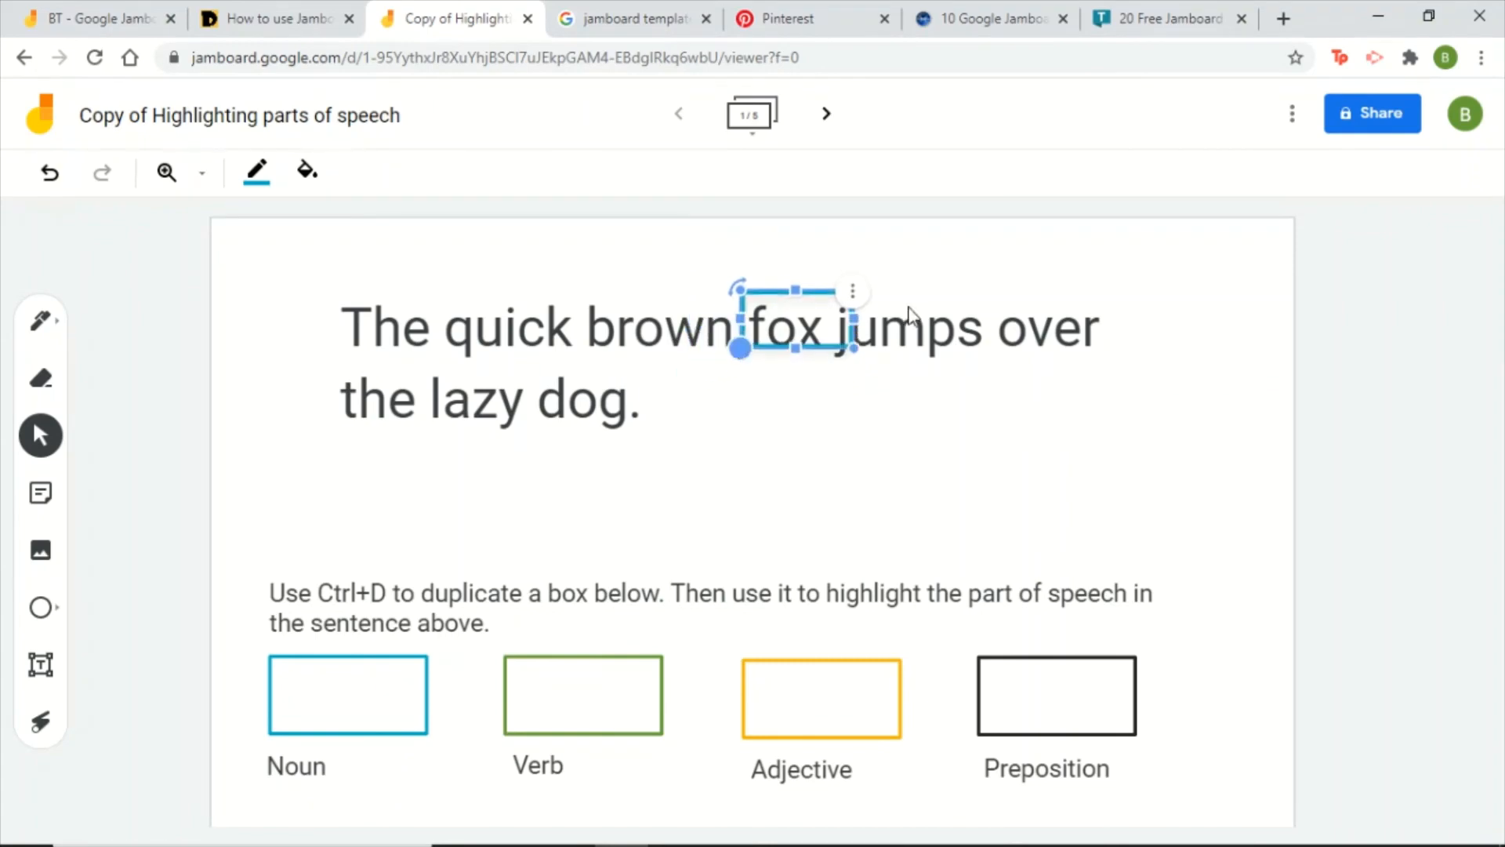
# - Duplicate the resized blue box and place the duplicate around the word "dog" in the sentence
pyautogui.click(853, 291)
pyautogui.click(931, 299)
pyautogui.moveTo(857, 322); pyautogui.dragTo(620, 369)
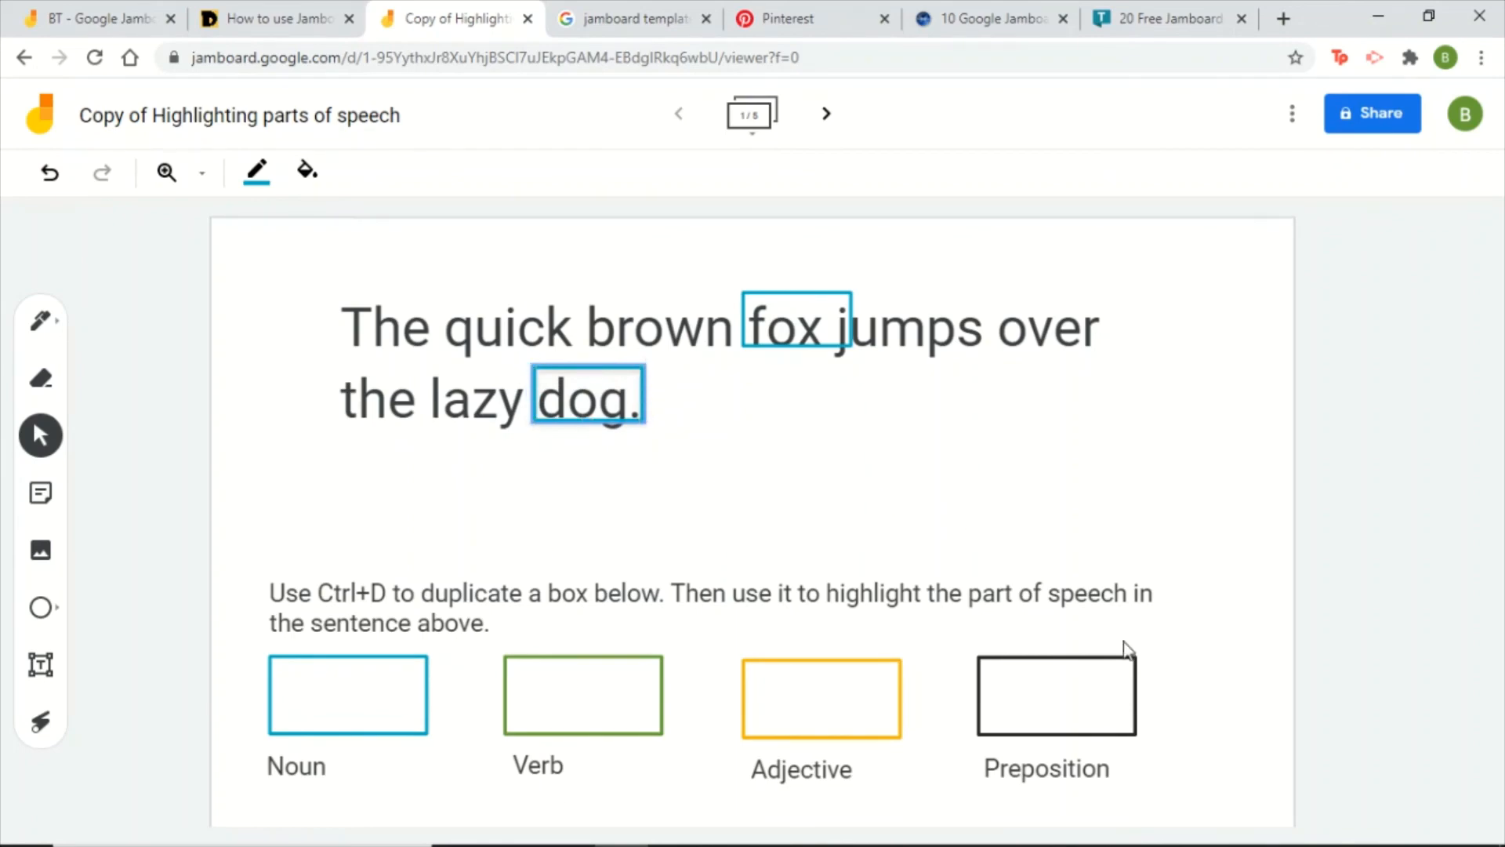
# - Browse the remaining template ideas in the Ditch That Textbook article, then return to the BT Jam
pyautogui.click(300, 6)
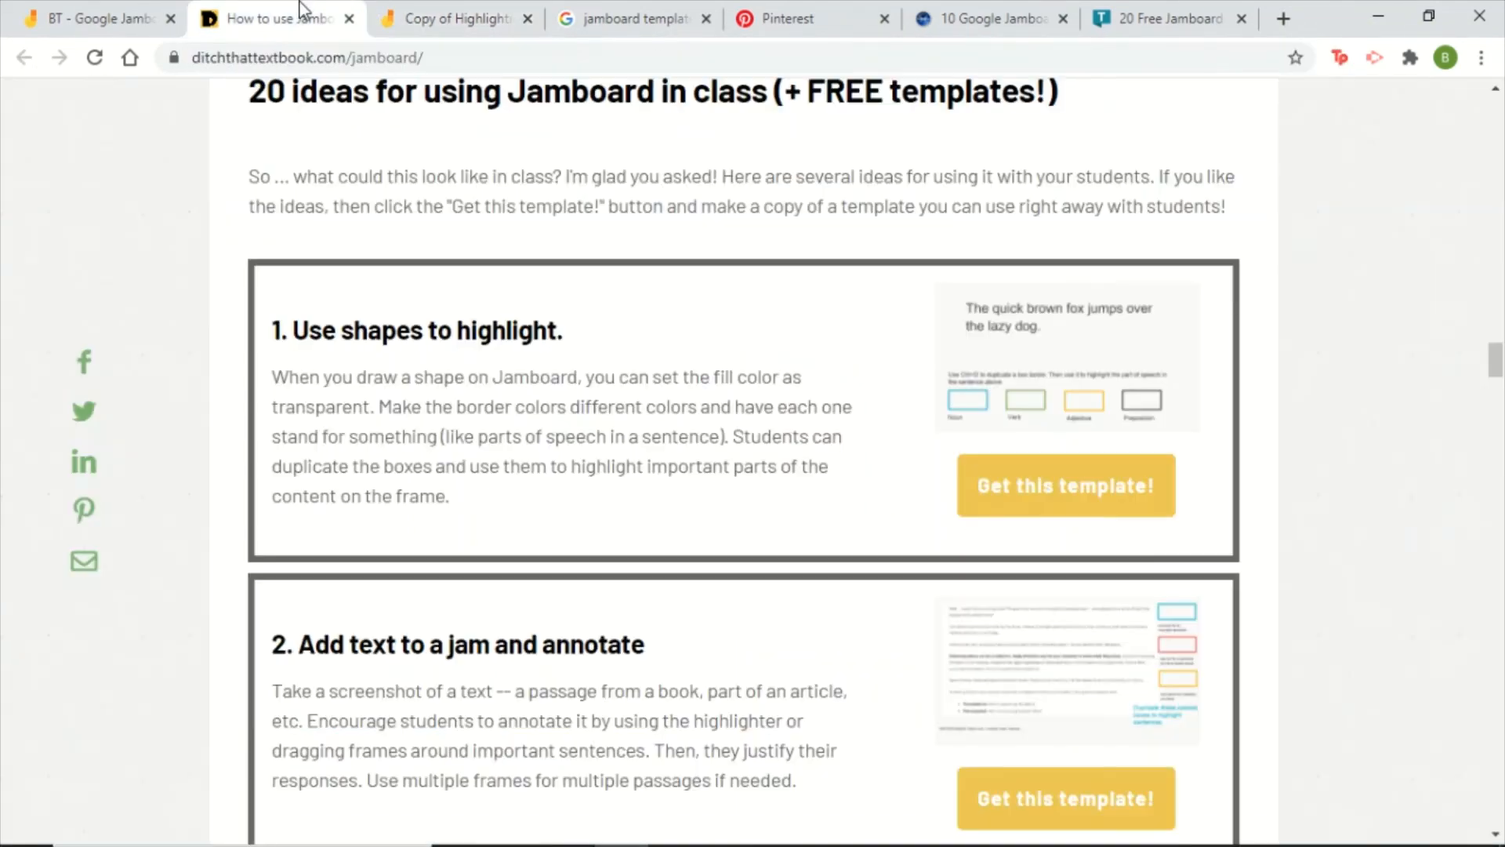
pyautogui.scroll(-18, 1055, 420)
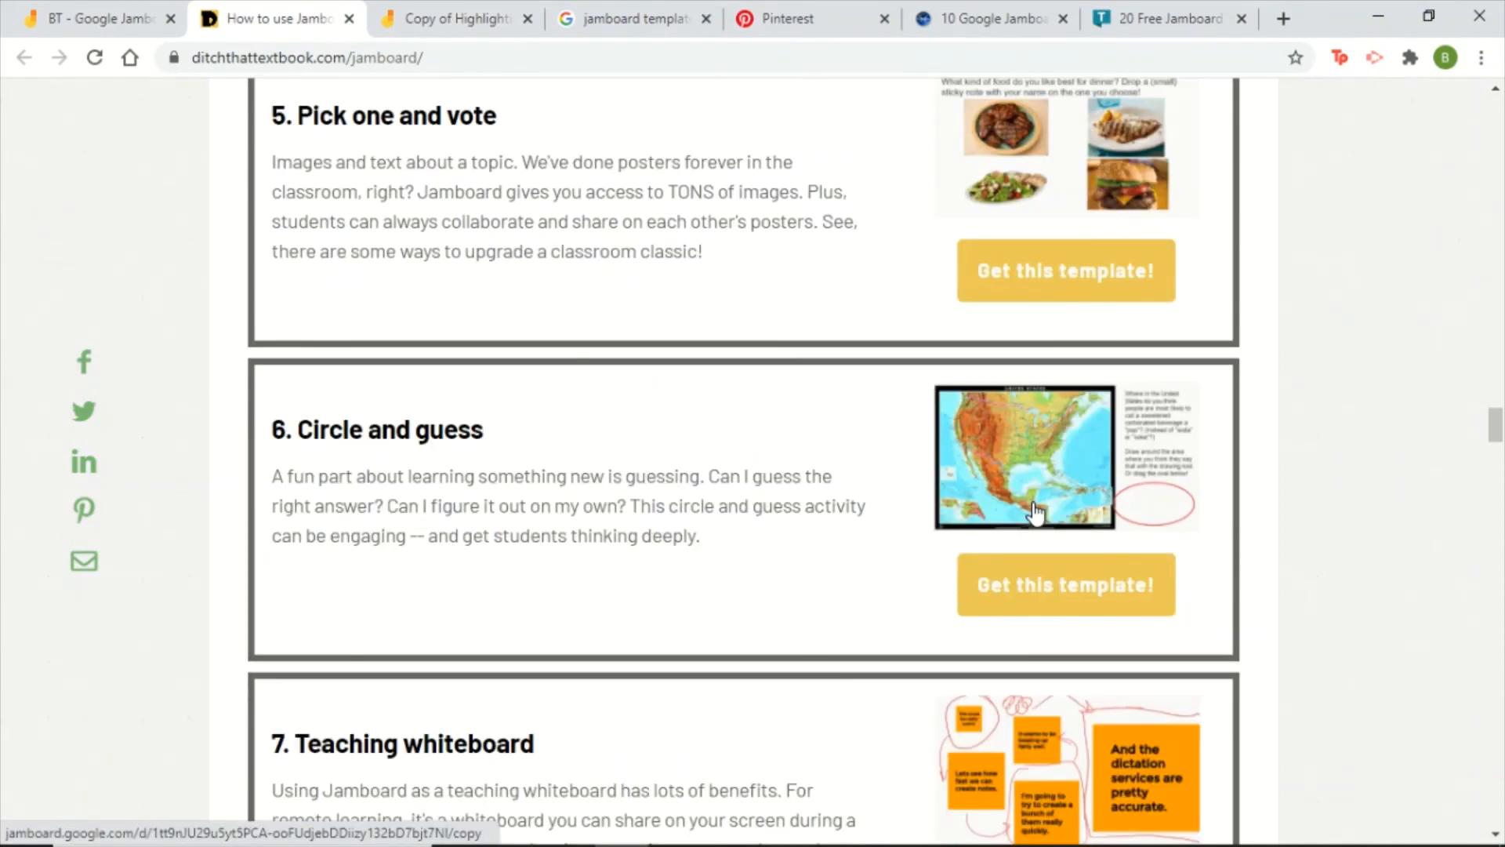
pyautogui.scroll(-20, 1034, 513)
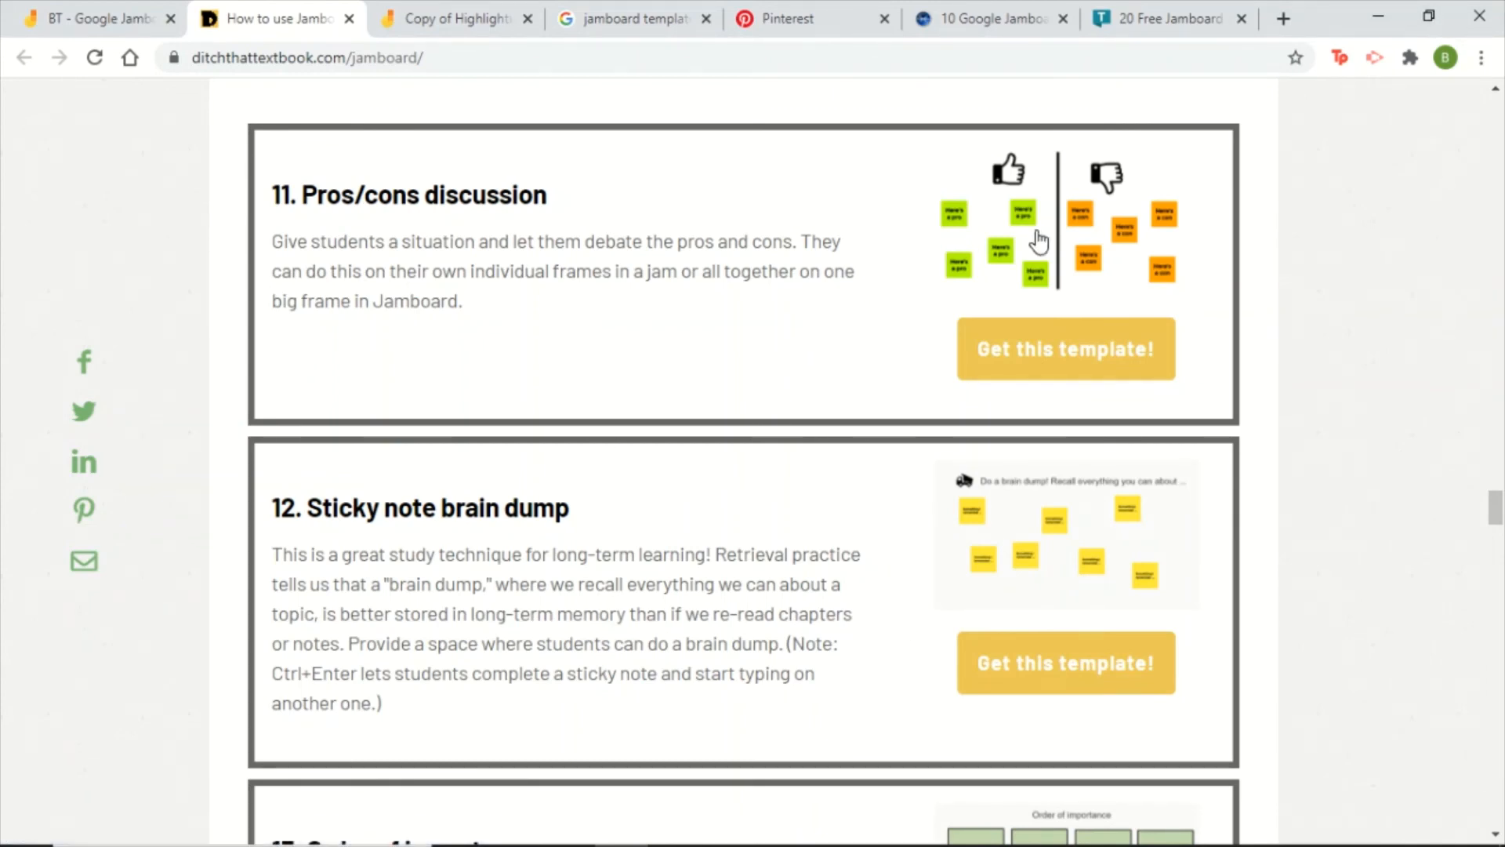
pyautogui.click(100, 18)
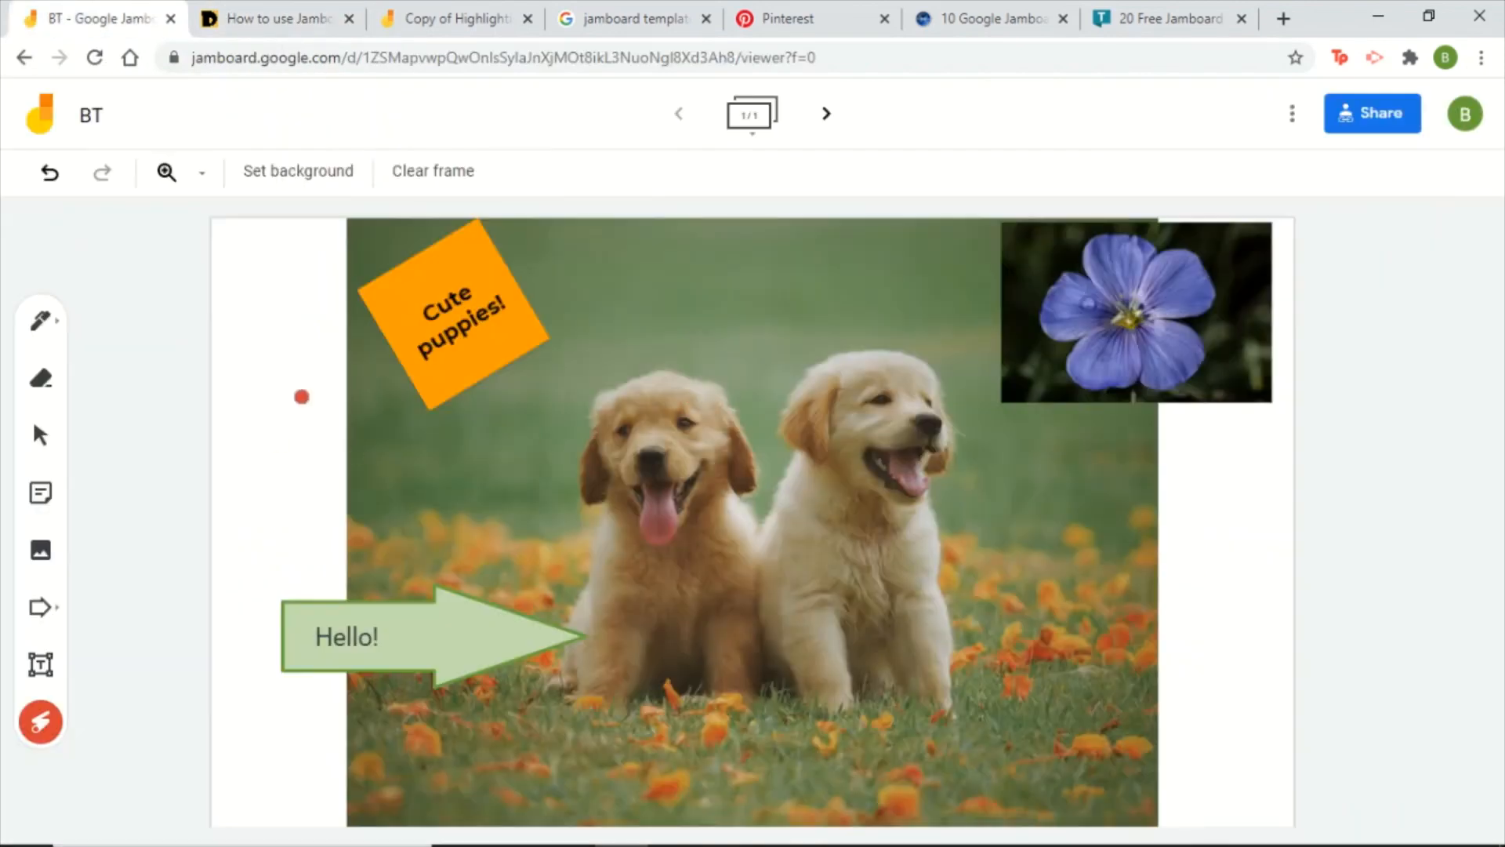